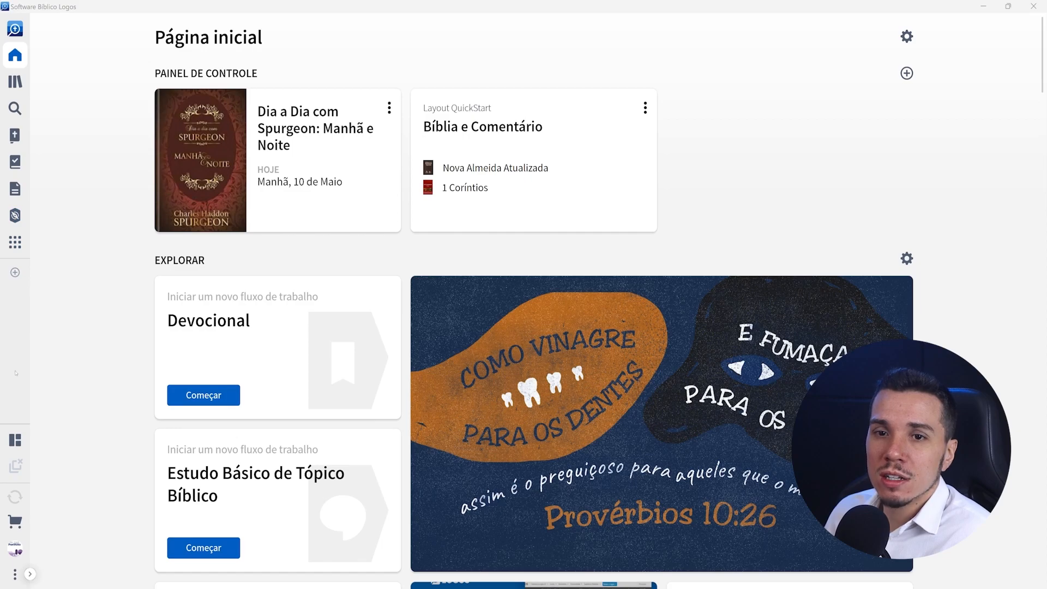
# Step: Open the Biblioteca as a pop-up over the home page and dismiss it
pyautogui.moveTo(16, 373)
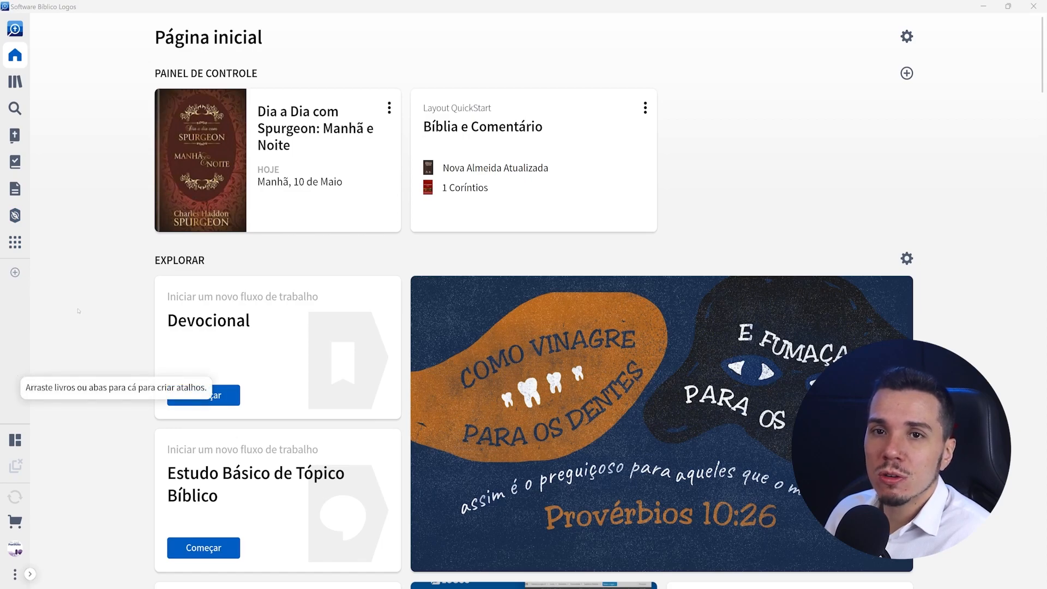
pyautogui.click(15, 82)
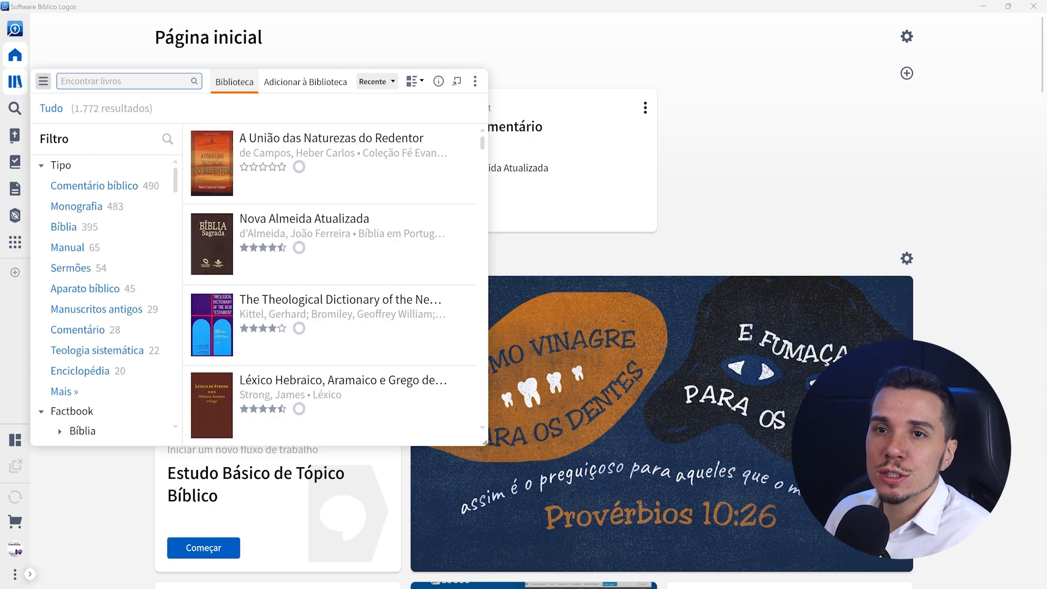
pyautogui.click(60, 52)
# Step: Open the Biblioteca in a new tab and close that tab
pyautogui.rightClick(16, 83)
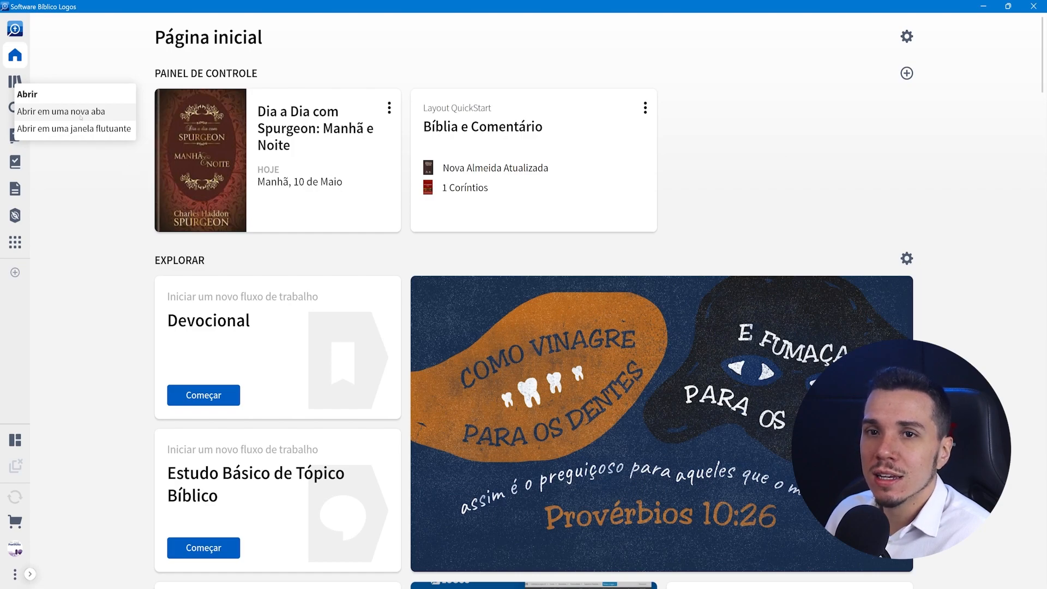
pyautogui.click(61, 111)
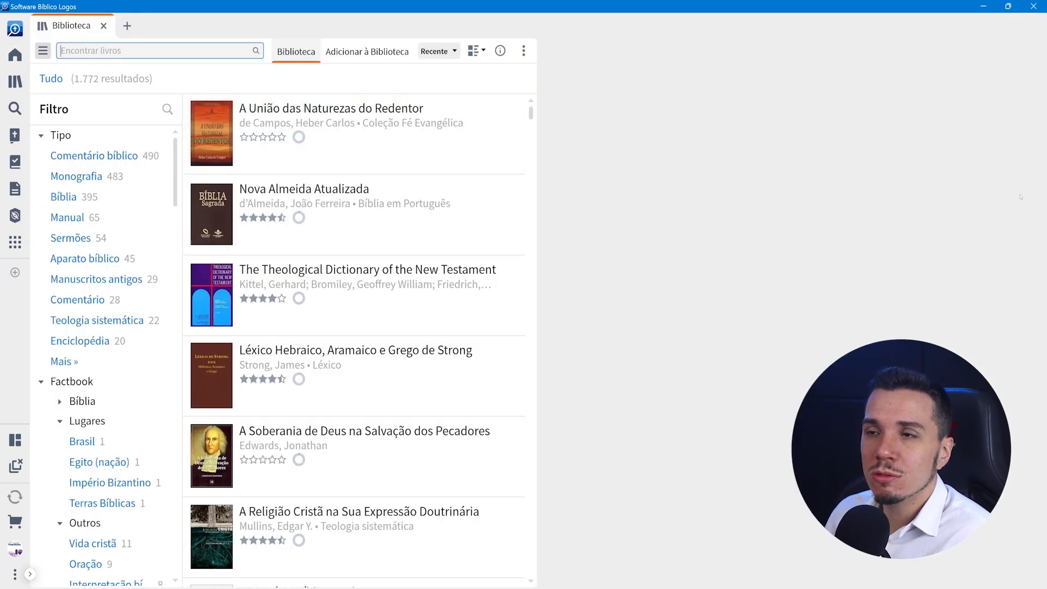
pyautogui.click(103, 26)
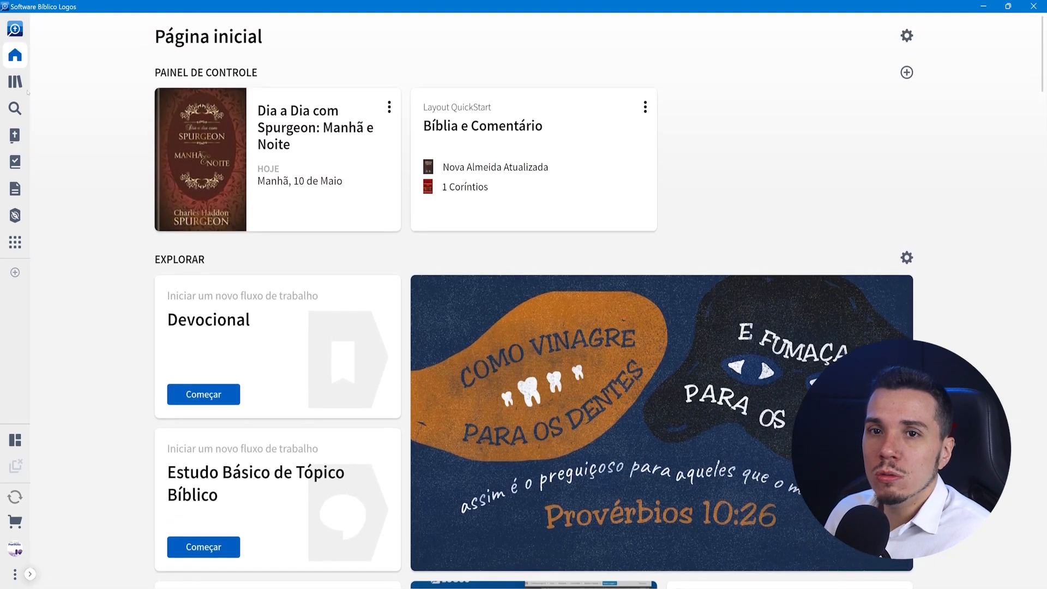
# Step: Open the Biblioteca in a floating window, position it over the home page and enlarge it
pyautogui.rightClick(15, 82)
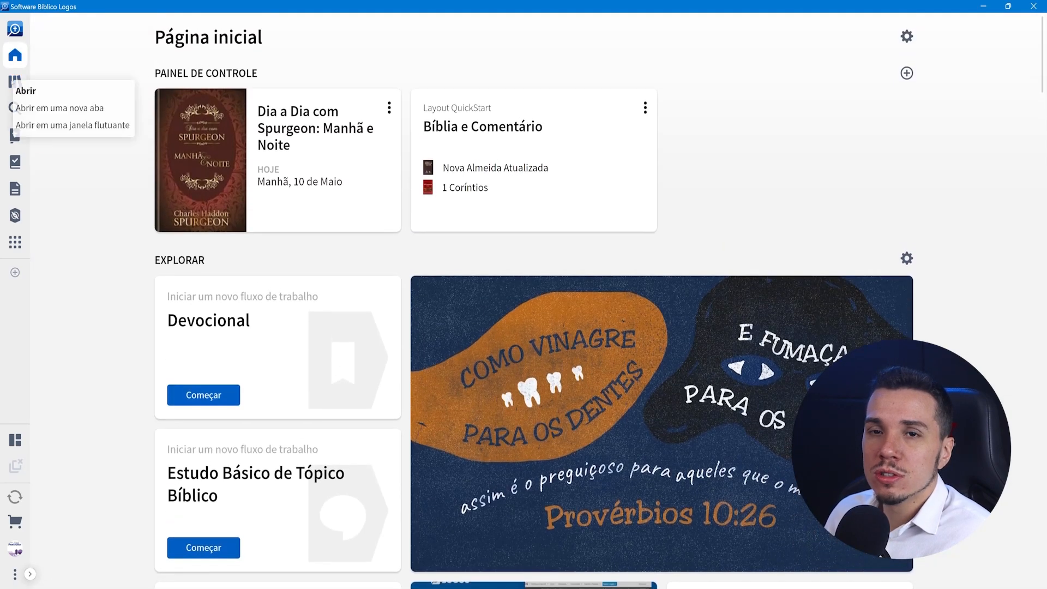
pyautogui.click(80, 130)
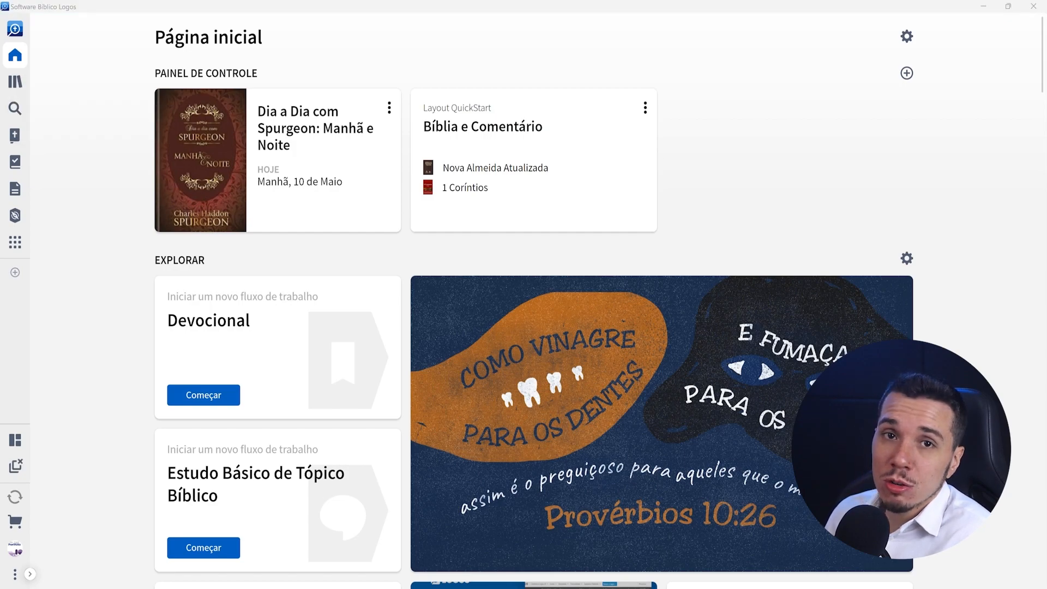
pyautogui.moveTo(773, 136); pyautogui.dragTo(410, 124)
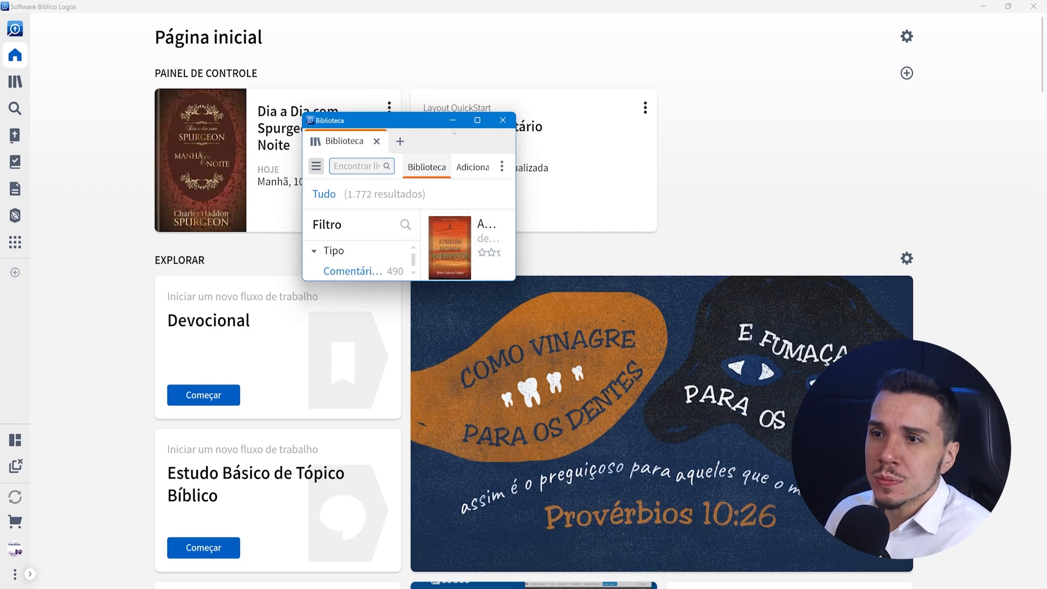
pyautogui.moveTo(409, 120); pyautogui.dragTo(472, 67)
pyautogui.moveTo(581, 87); pyautogui.dragTo(867, 231)
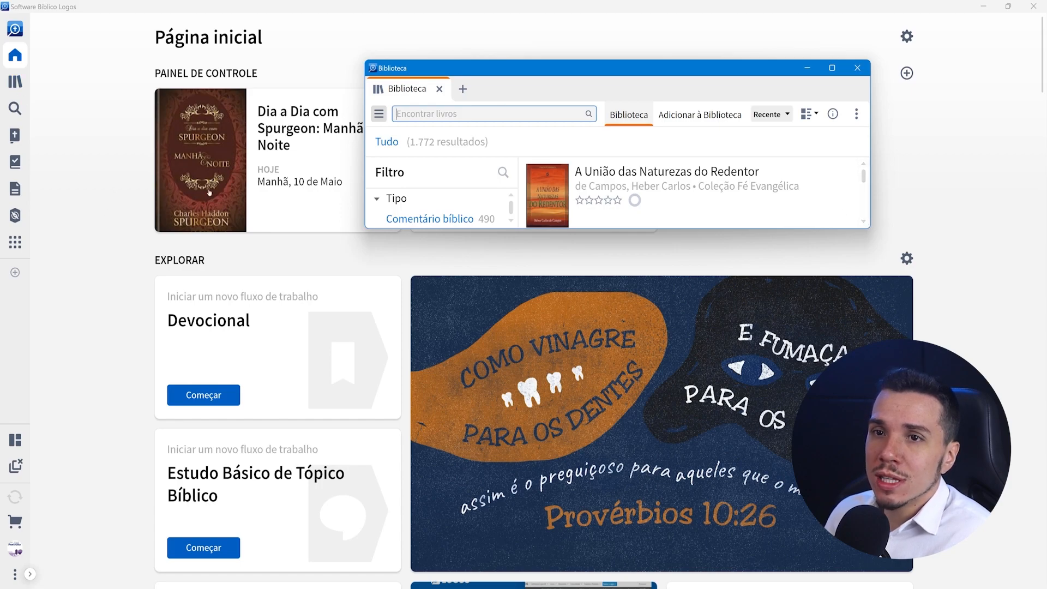
# Step: Open the Nova Almeida Atualizada Bible behind the floating Biblioteca window, reposition that window over it, and close both
pyautogui.click(11, 139)
pyautogui.click(11, 139)
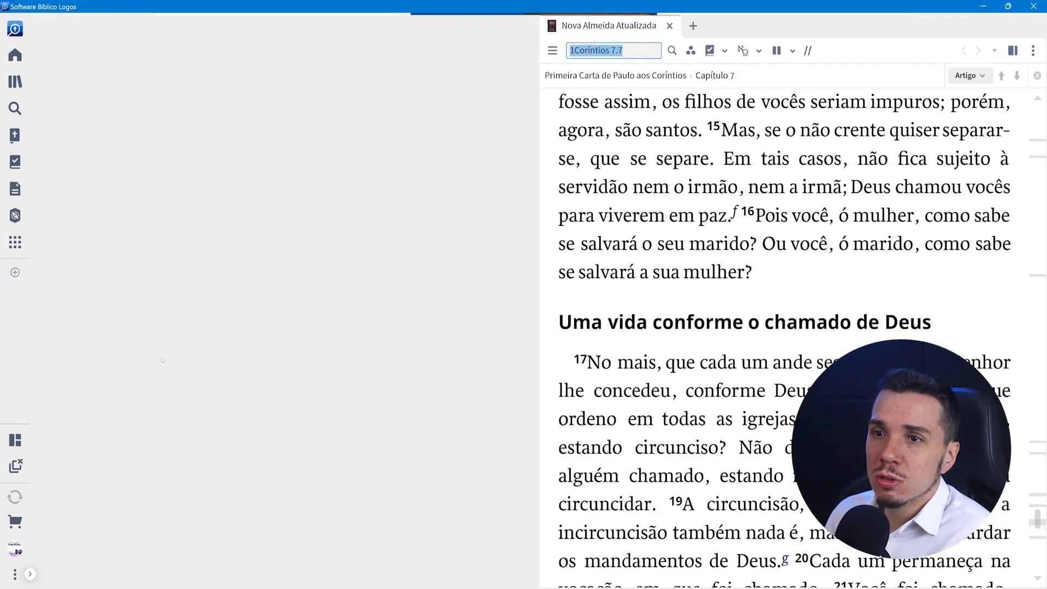
pyautogui.hotkey('alt', 'Tab')
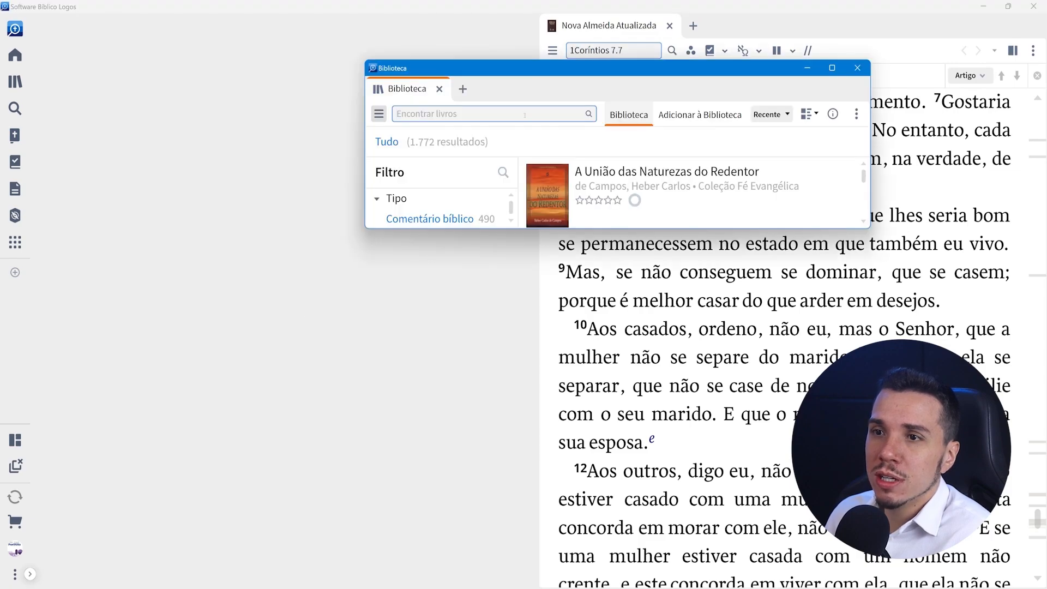
pyautogui.moveTo(582, 73); pyautogui.dragTo(375, 120)
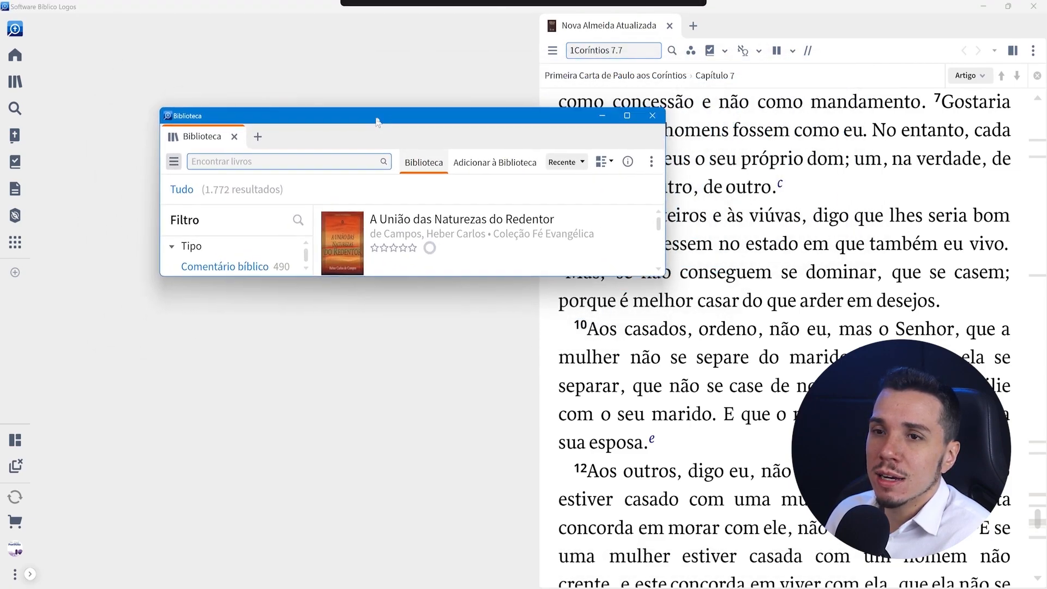
pyautogui.click(651, 114)
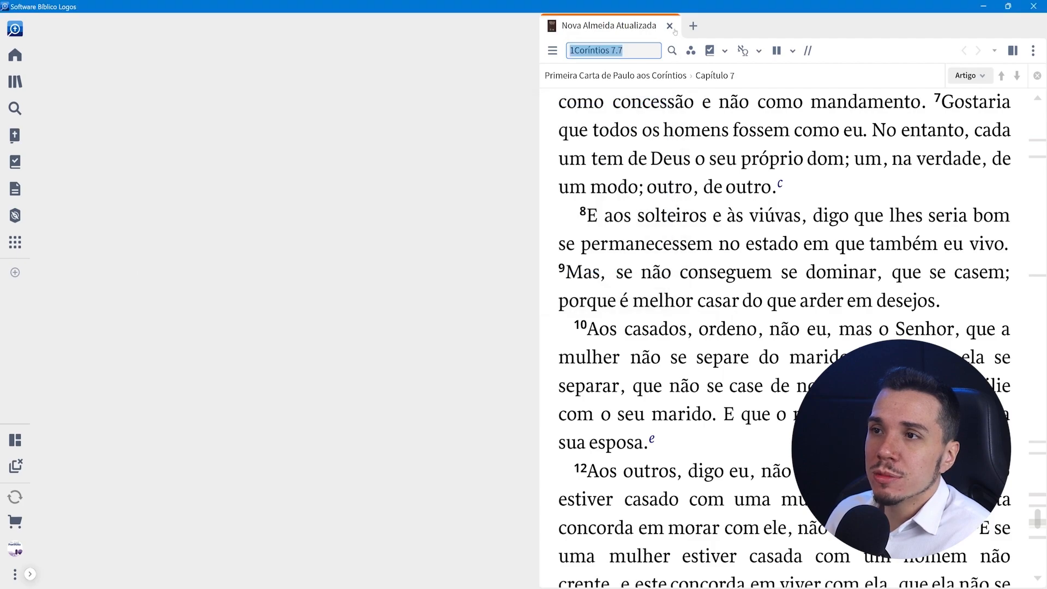
pyautogui.click(669, 25)
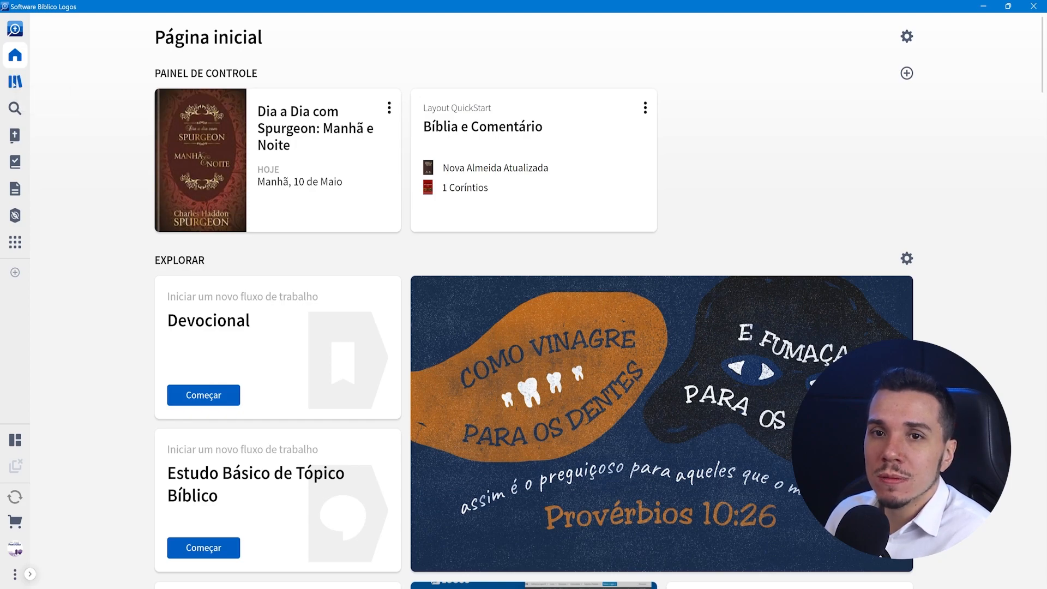
# Step: Dock the Biblioteca in the workspace, moving it from the left half to the right half and finally to the full width
pyautogui.moveTo(15, 82); pyautogui.dragTo(173, 165)
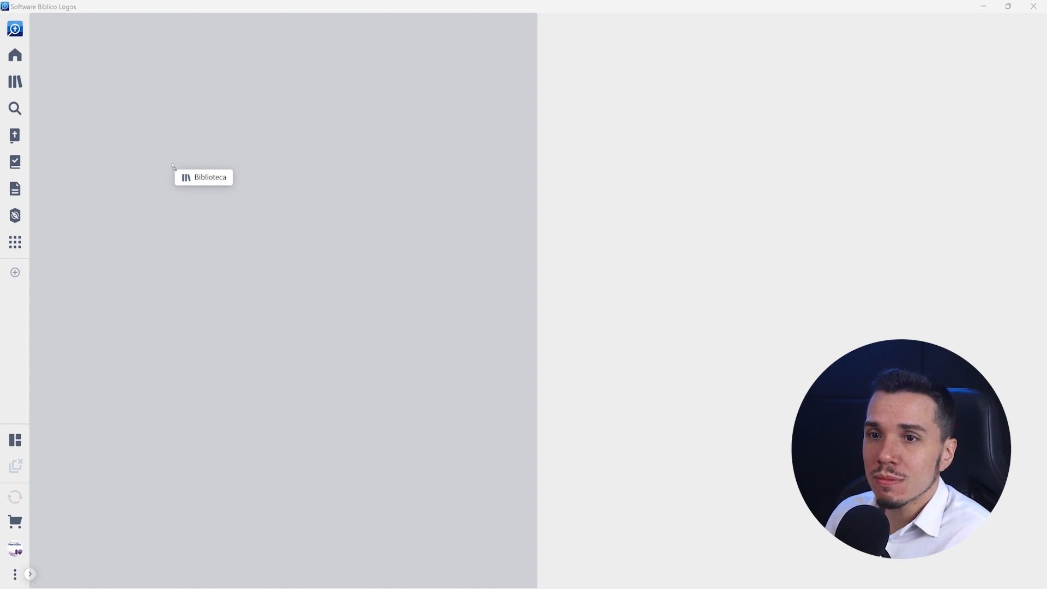
pyautogui.moveTo(172, 164); pyautogui.dragTo(172, 164)
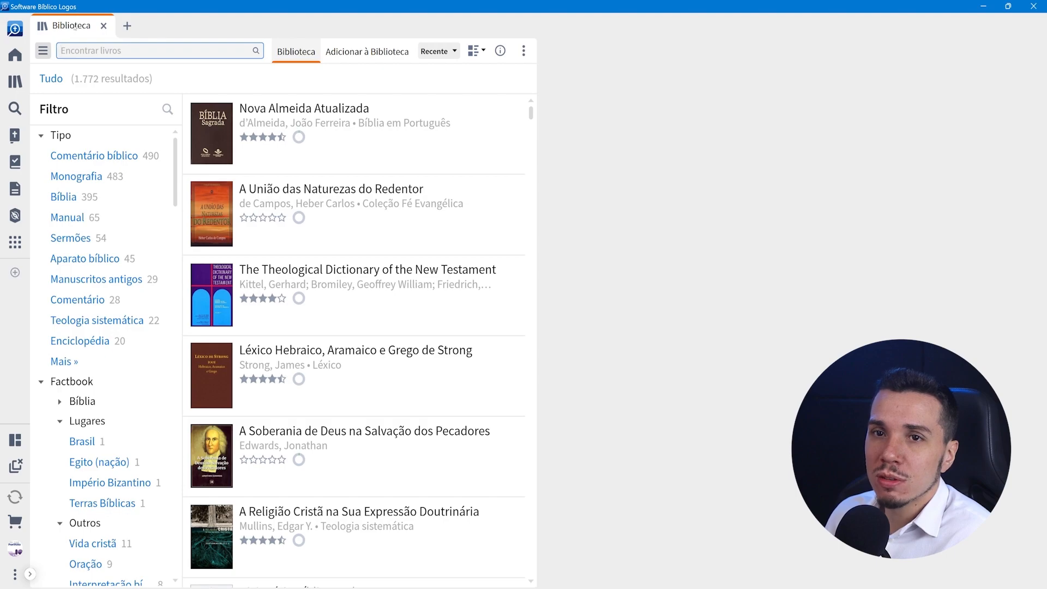
pyautogui.moveTo(75, 27)
pyautogui.mouseDown()
pyautogui.moveTo(100, 91)
pyautogui.moveTo(129, 117)
pyautogui.moveTo(813, 204)
pyautogui.mouseUp()
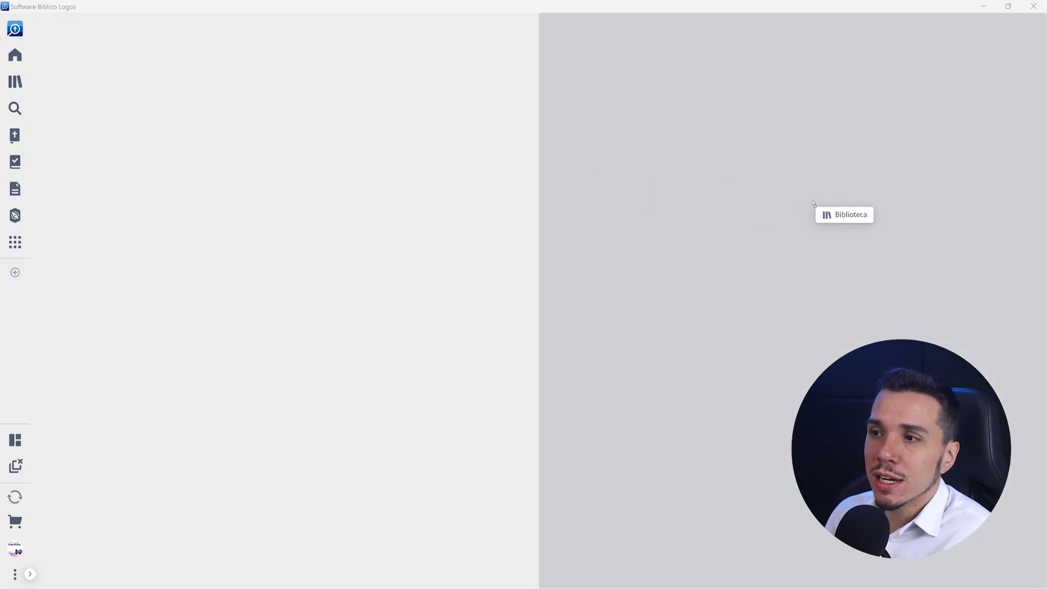
pyautogui.moveTo(813, 204); pyautogui.dragTo(814, 205)
pyautogui.moveTo(567, 24); pyautogui.dragTo(495, 249)
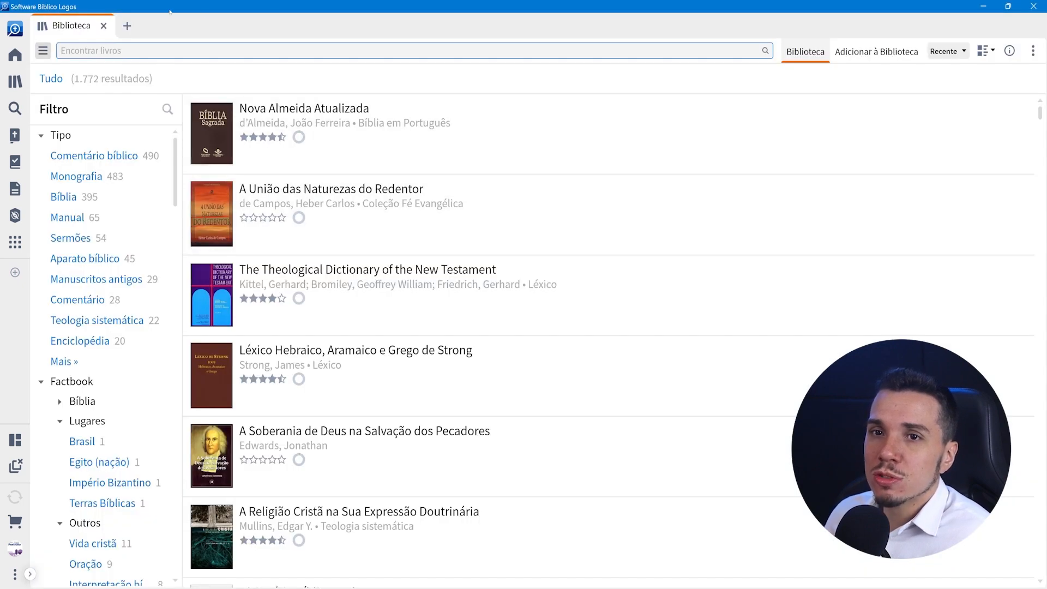
# Step: Hide the library's Filtro sidebar, showing it again once before hiding it for good
pyautogui.click(40, 50)
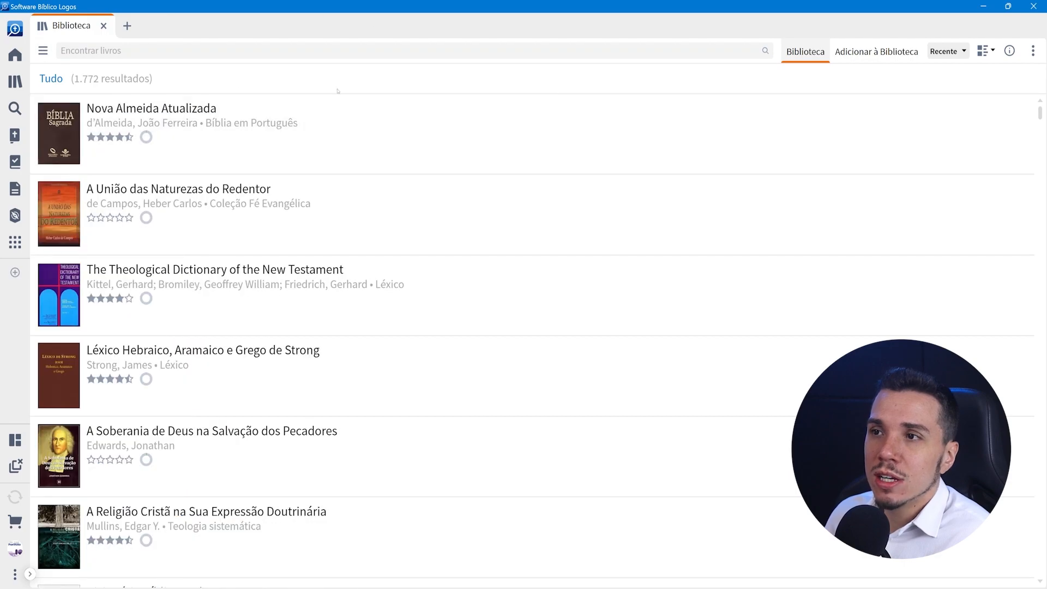
pyautogui.moveTo(430, 117)
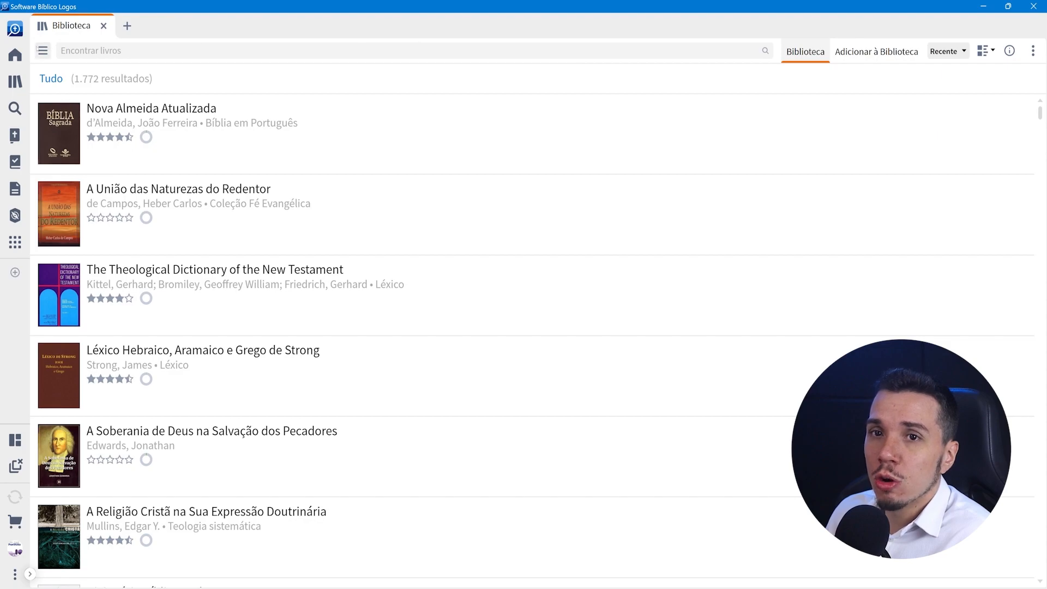
pyautogui.click(43, 51)
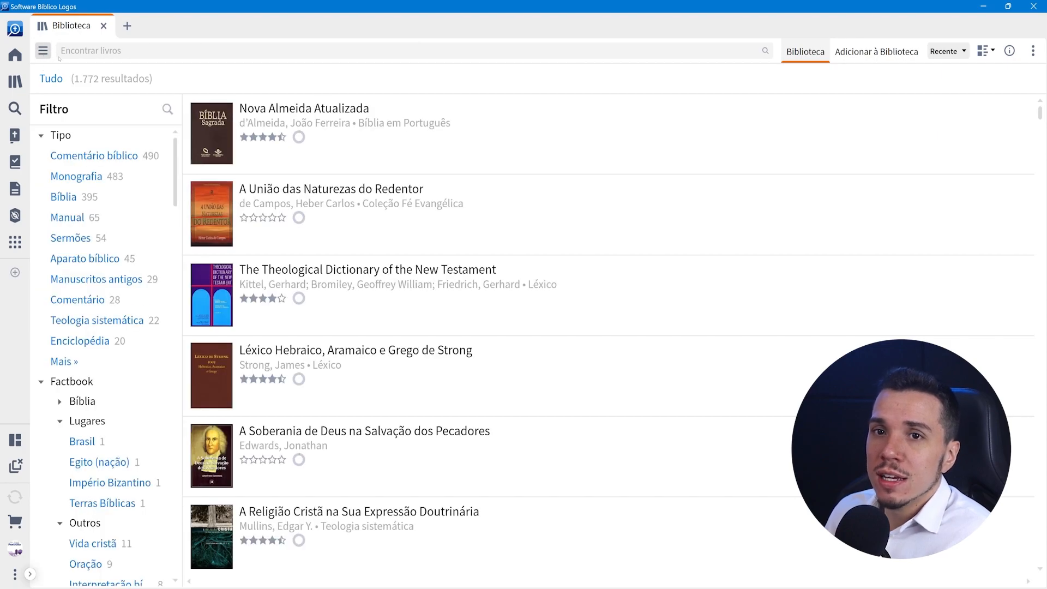
pyautogui.click(43, 50)
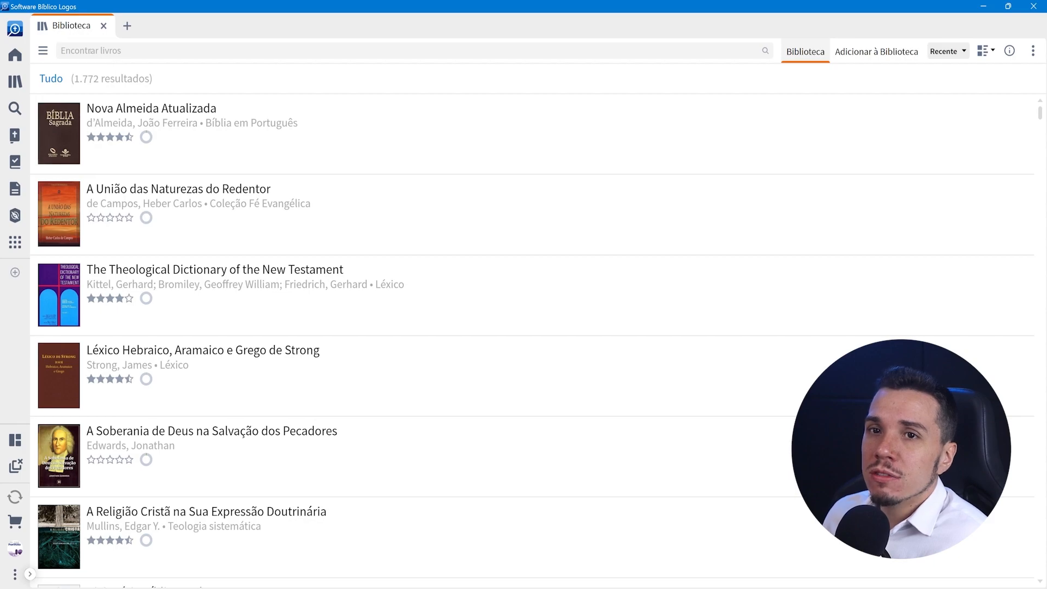
# Step: Search the library for "união" and preview the matching books
pyautogui.click(128, 52)
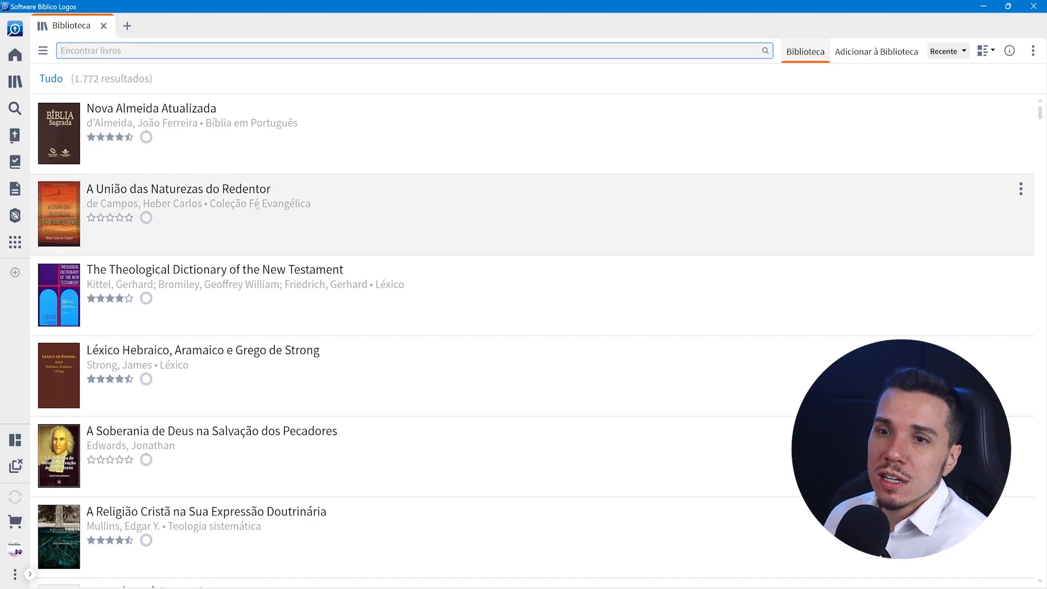
pyautogui.write('união')
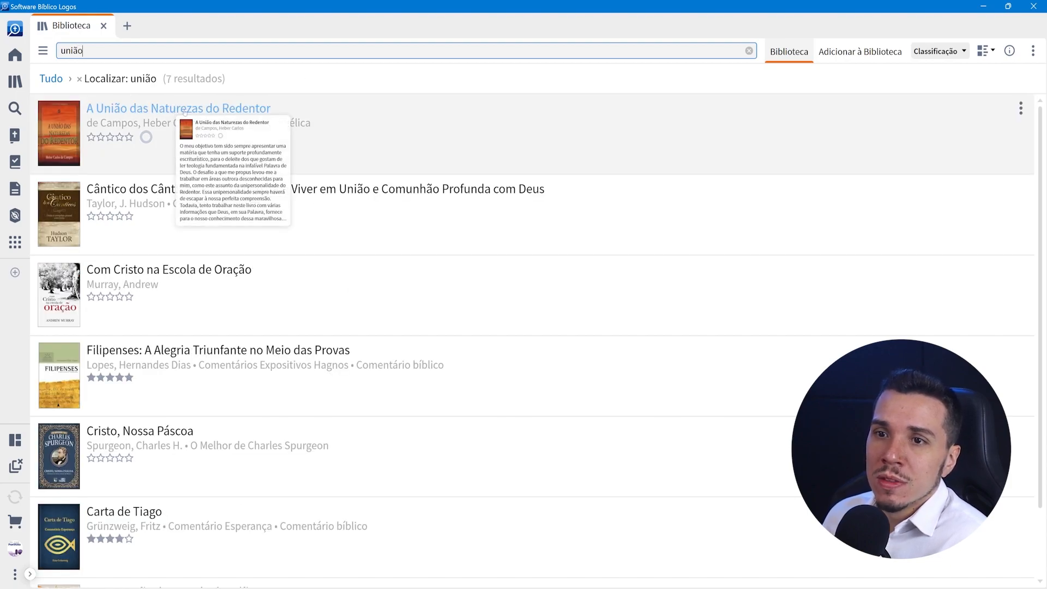
pyautogui.moveTo(308, 184)
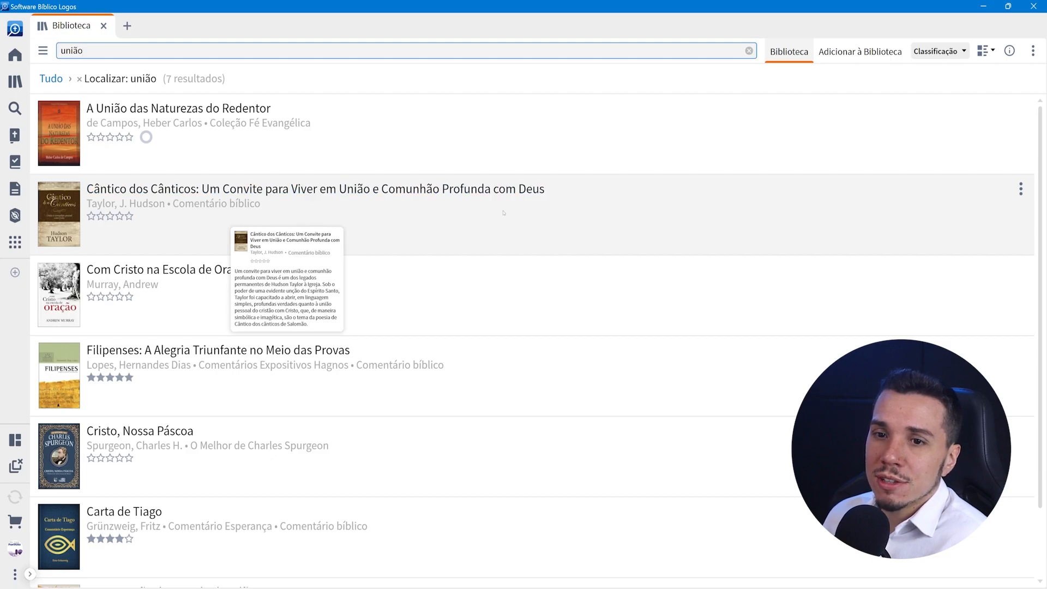
# Step: Clear the library search and look for books matching "lutero"
pyautogui.click(80, 79)
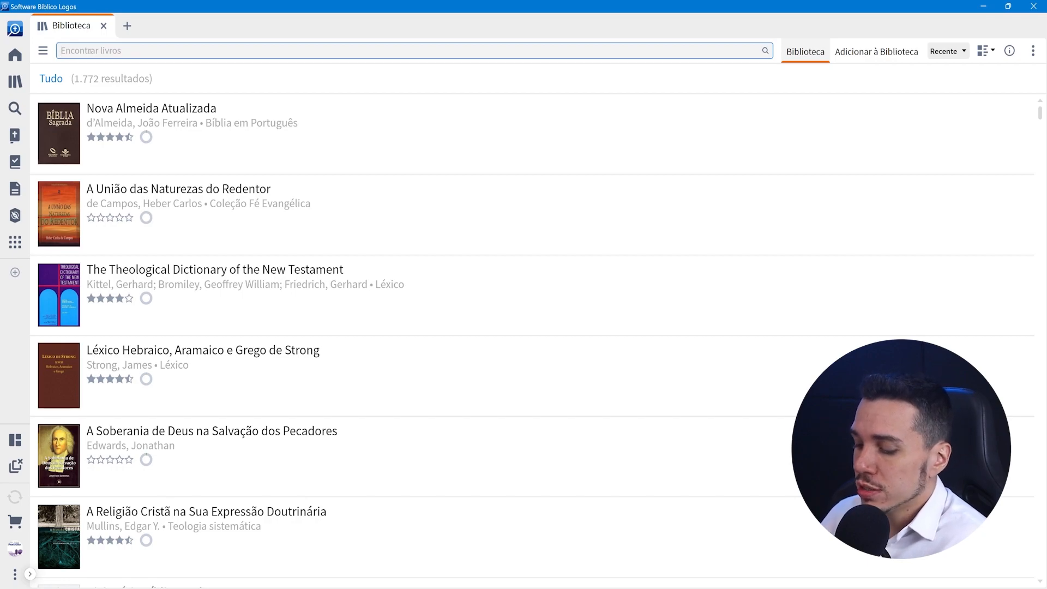
pyautogui.write('lutero')
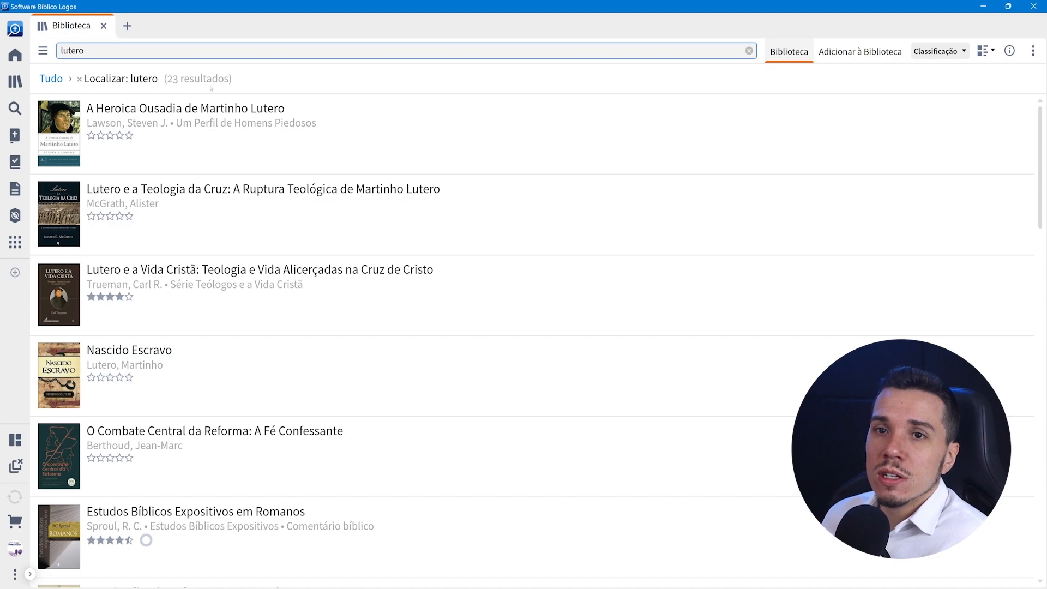
pyautogui.moveTo(263, 126)
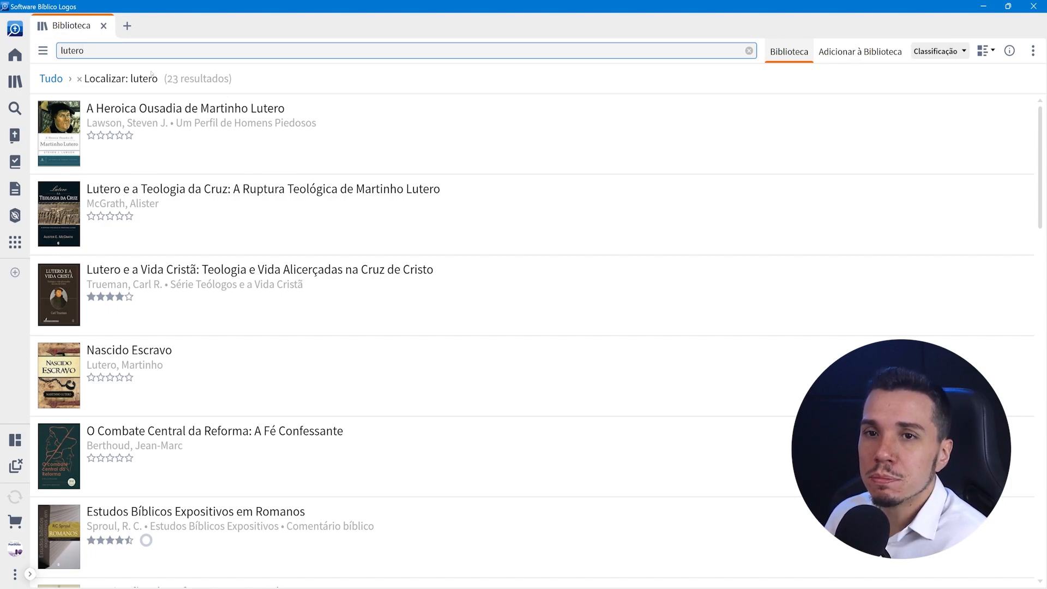
# Step: Clear the search and view the catalogue of books that can be added, returning to the owned books
pyautogui.click(80, 79)
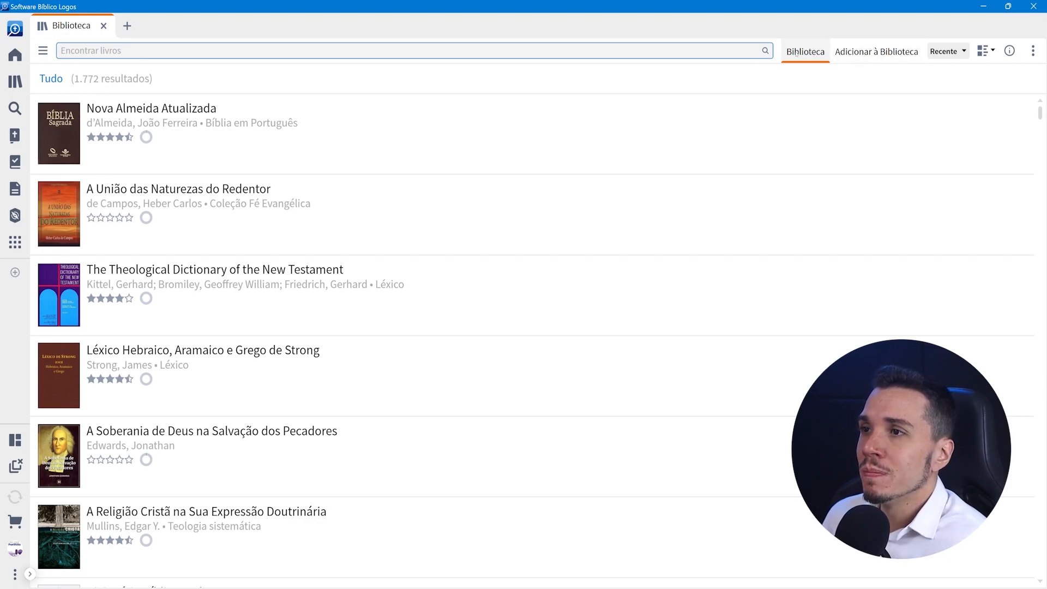
pyautogui.click(869, 52)
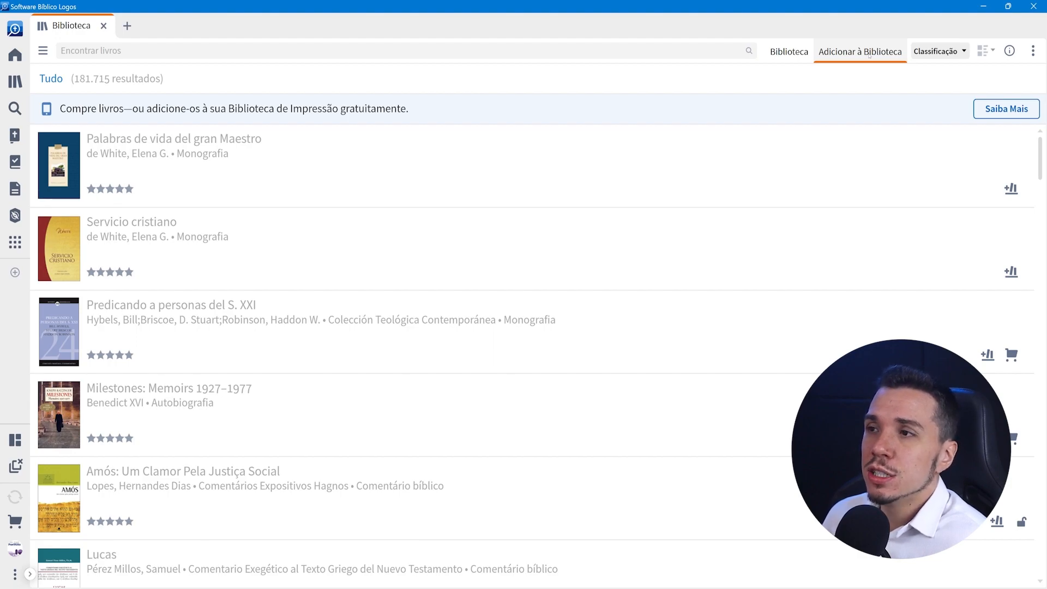
pyautogui.click(788, 51)
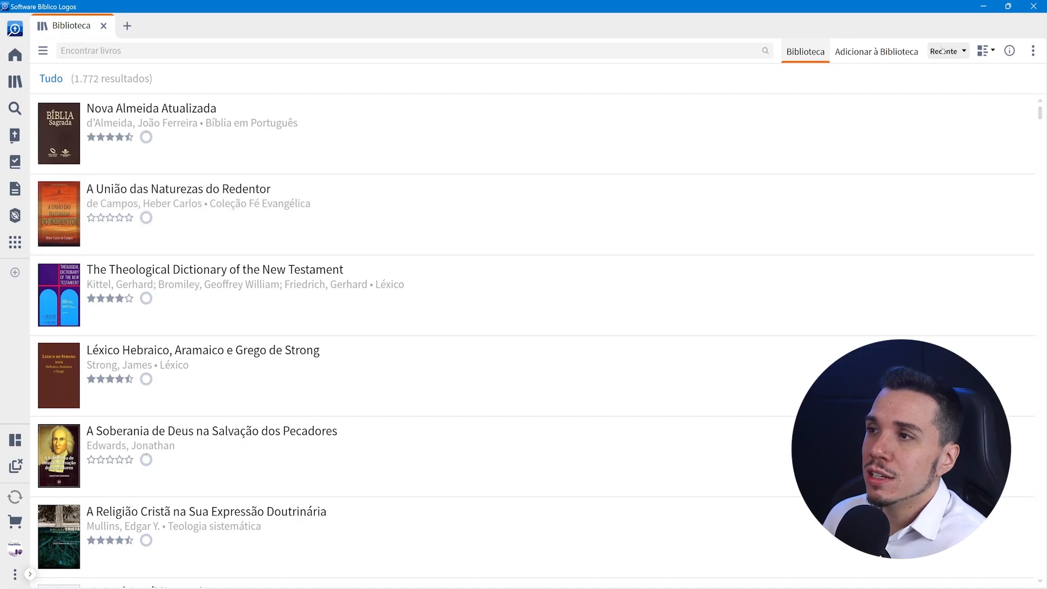
# Step: Check the available sorting criteria without changing them, and switch the book list to Visualização de Detalhes
pyautogui.click(961, 54)
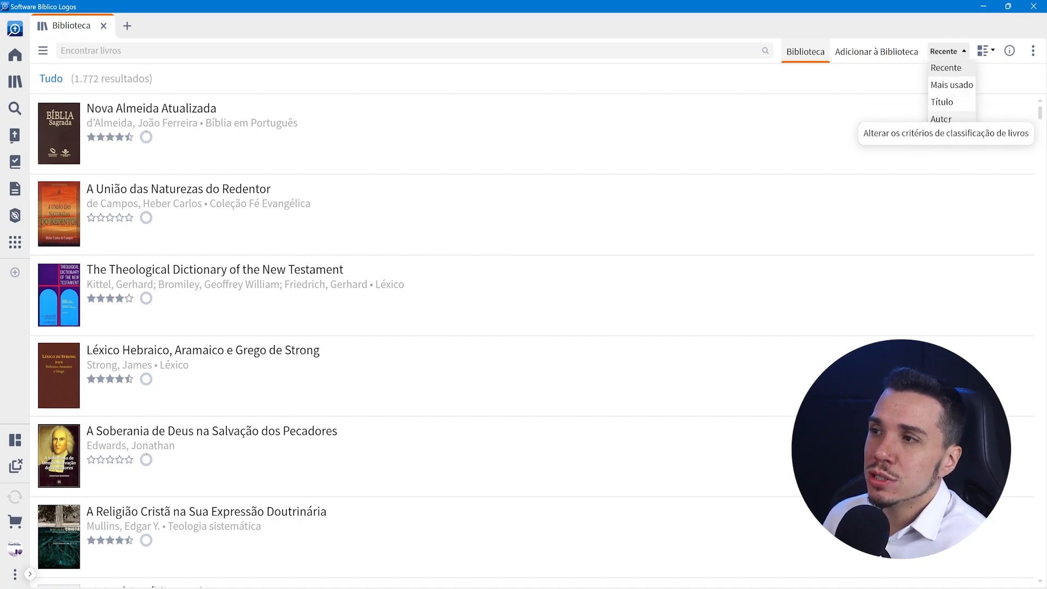
pyautogui.click(954, 56)
pyautogui.click(986, 52)
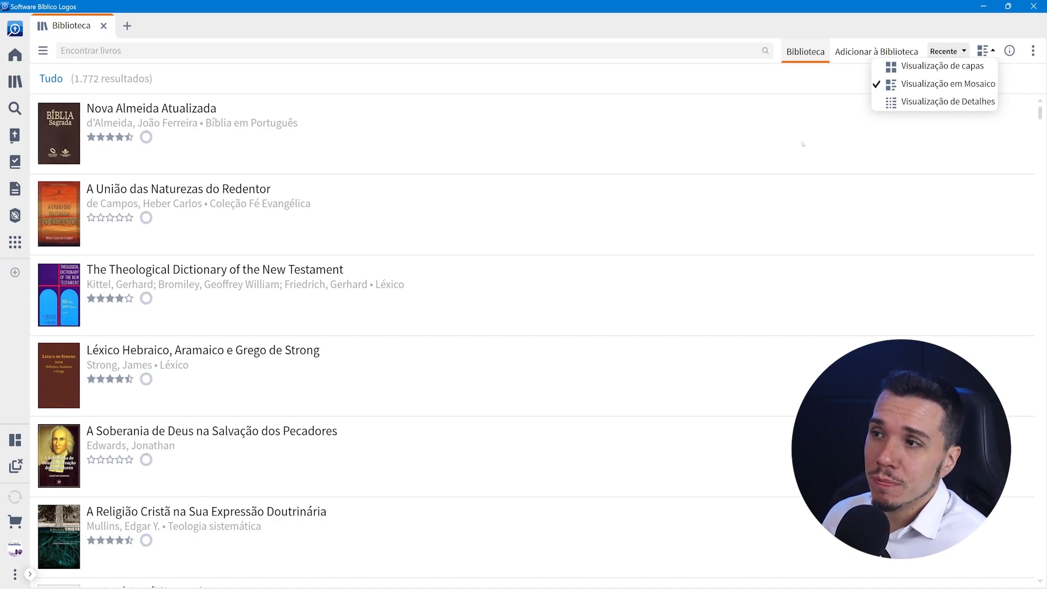
pyautogui.click(937, 102)
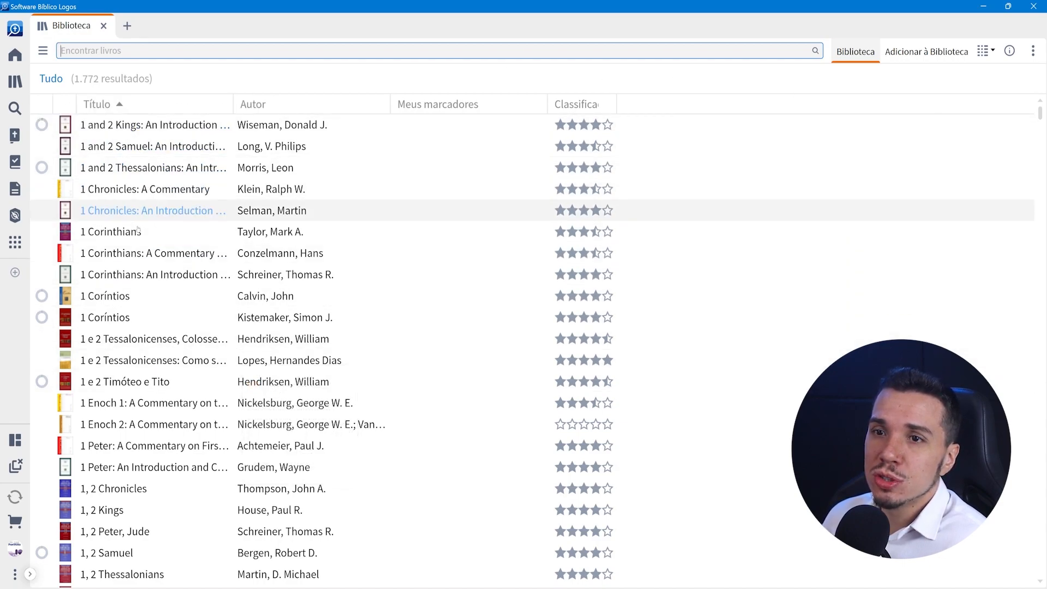
pyautogui.moveTo(566, 157)
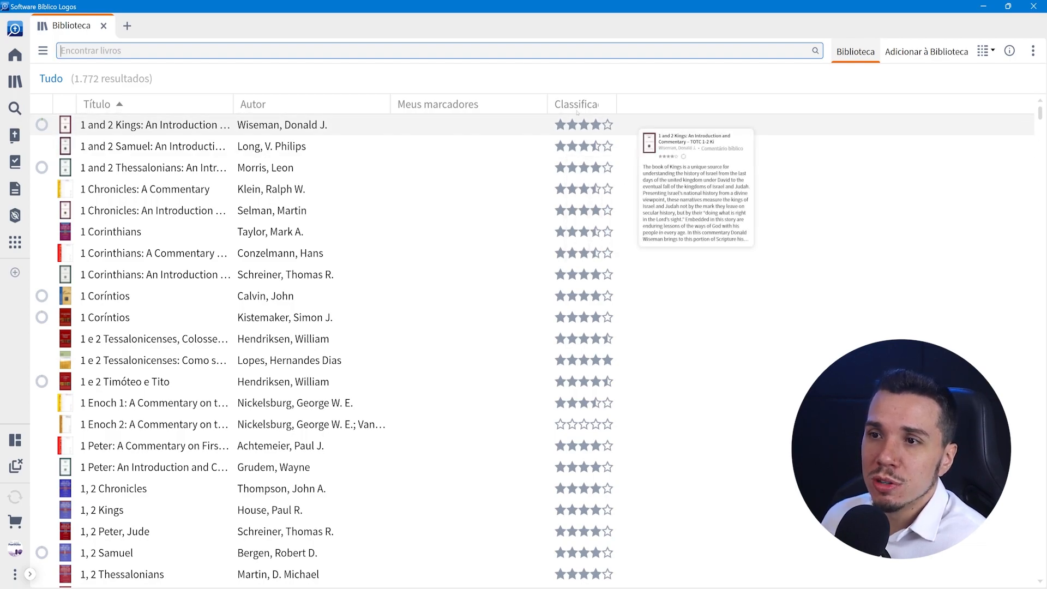
pyautogui.moveTo(344, 132)
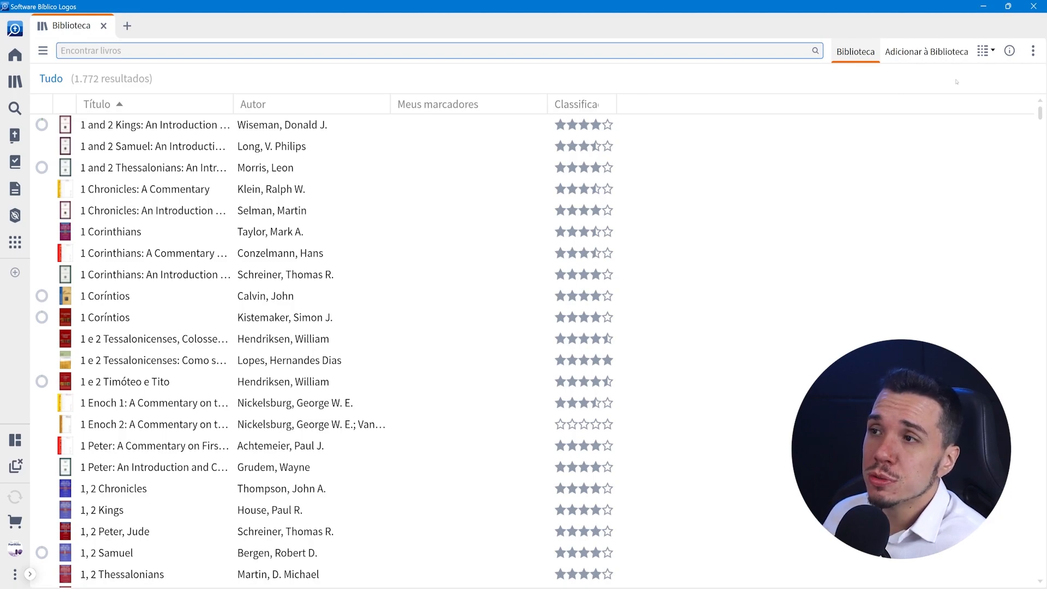
pyautogui.click(986, 51)
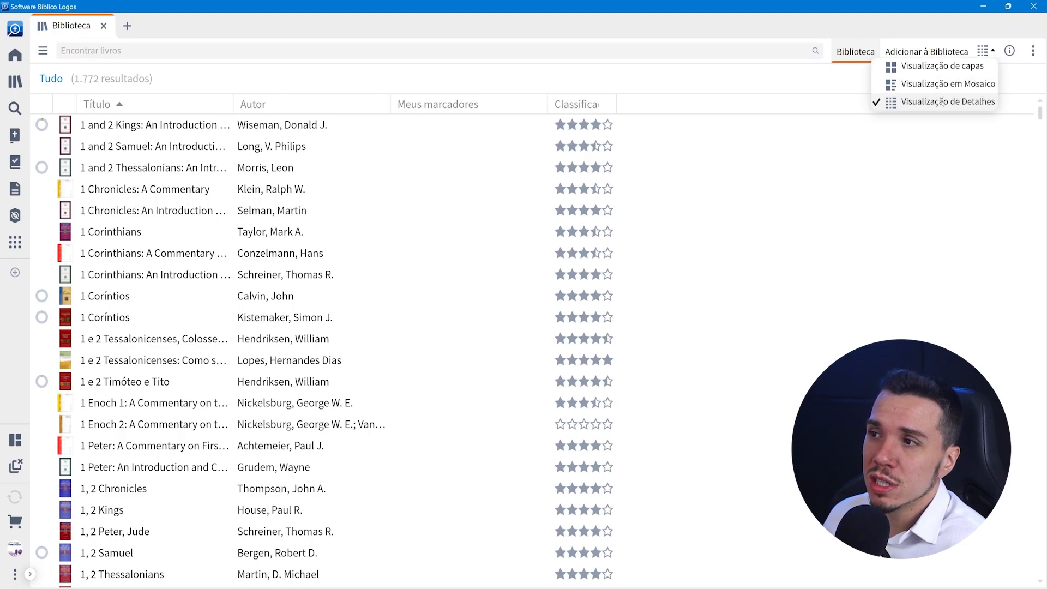
pyautogui.click(675, 70)
pyautogui.moveTo(533, 175)
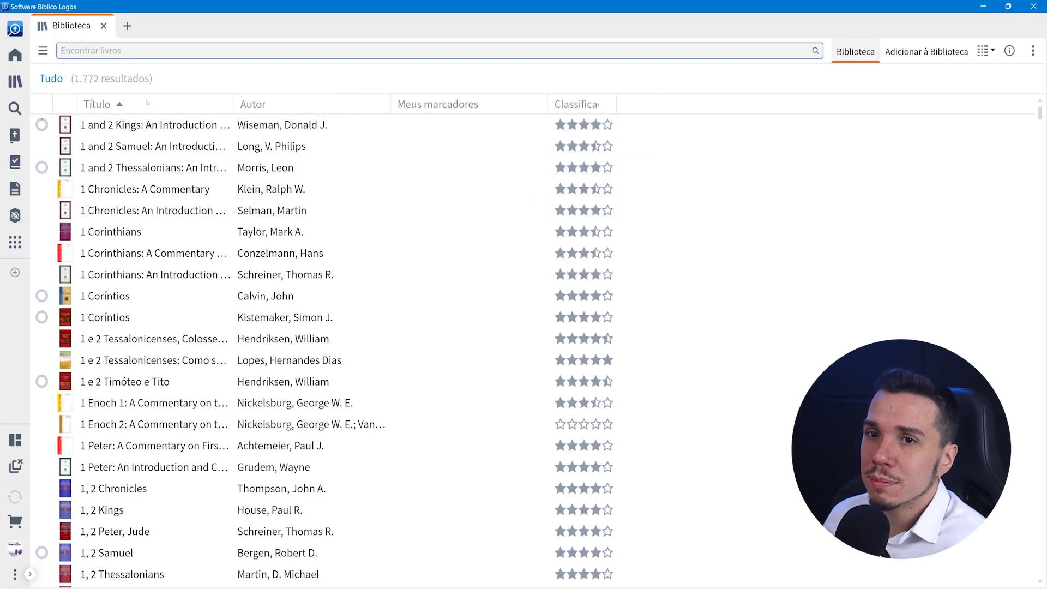
# Step: Add the Tipo column to the detailed book list and check the other available columns
pyautogui.rightClick(680, 107)
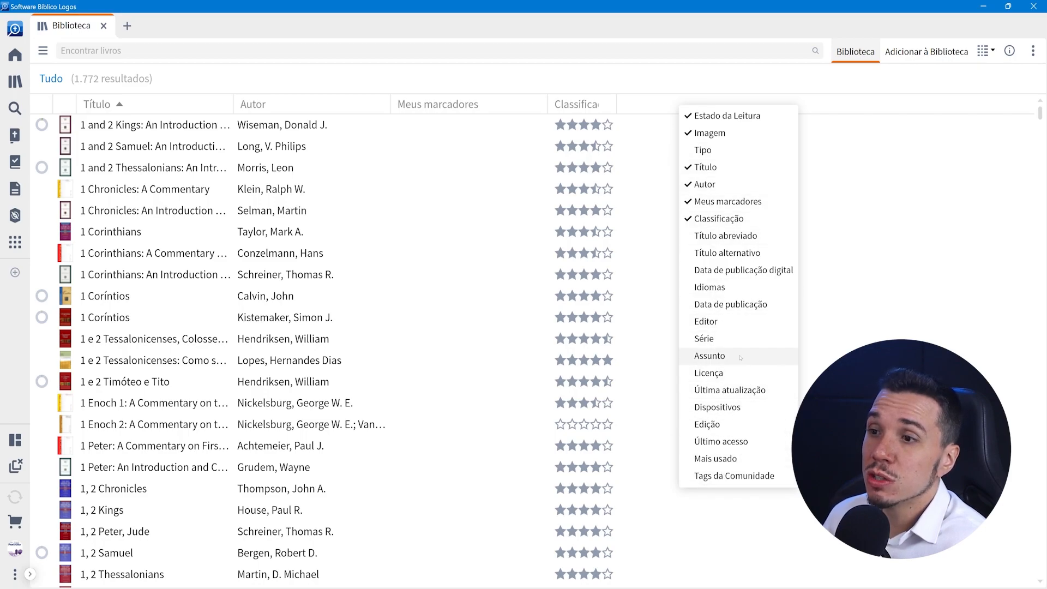
pyautogui.click(716, 157)
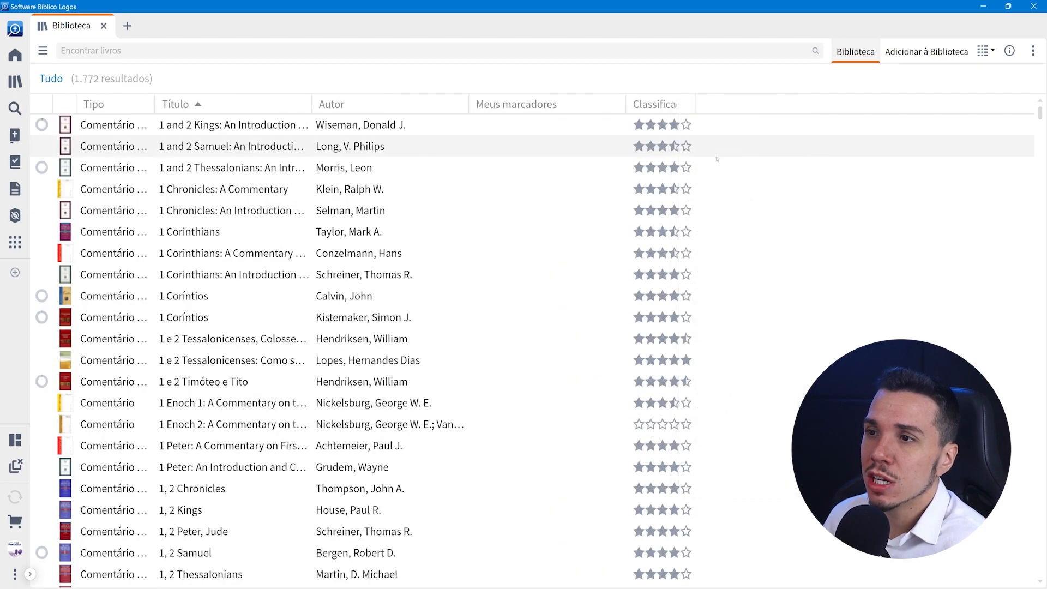
pyautogui.rightClick(743, 104)
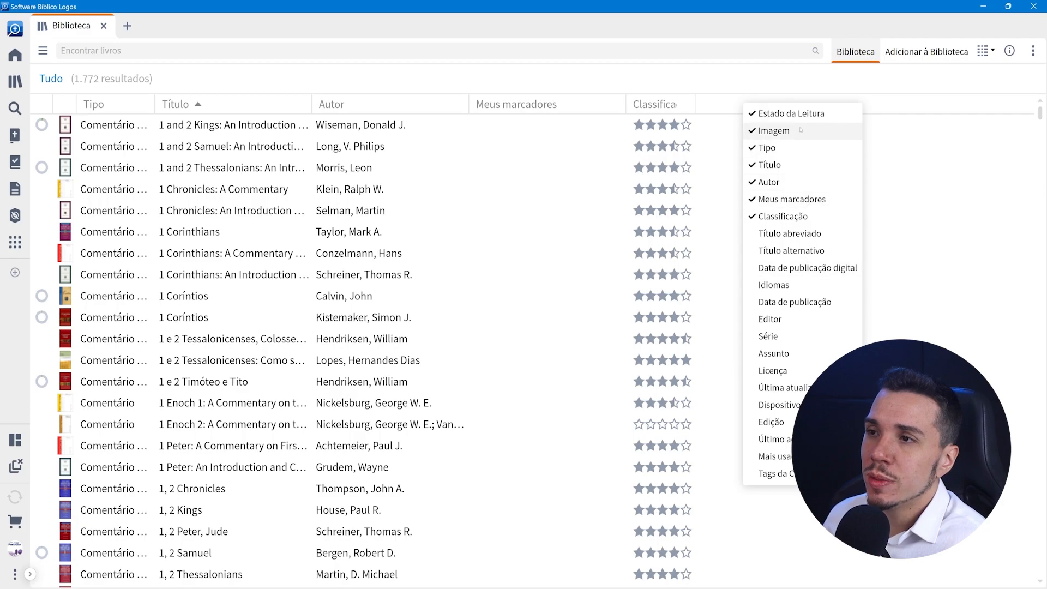
pyautogui.click(714, 85)
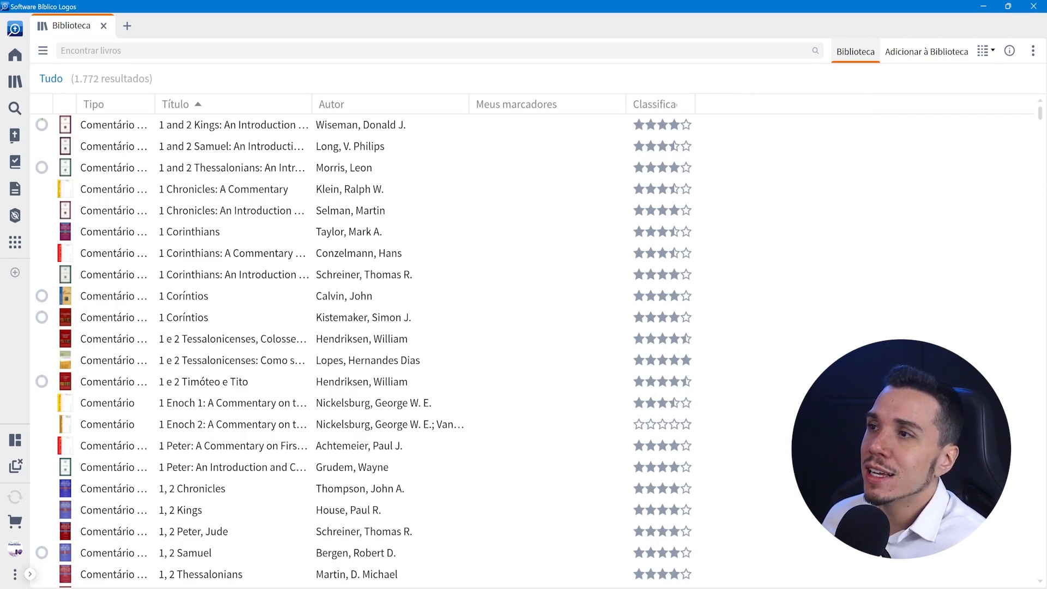
# Step: Switch the library to Visualização de capas and open the sidebar on the list of preferred books
pyautogui.click(992, 49)
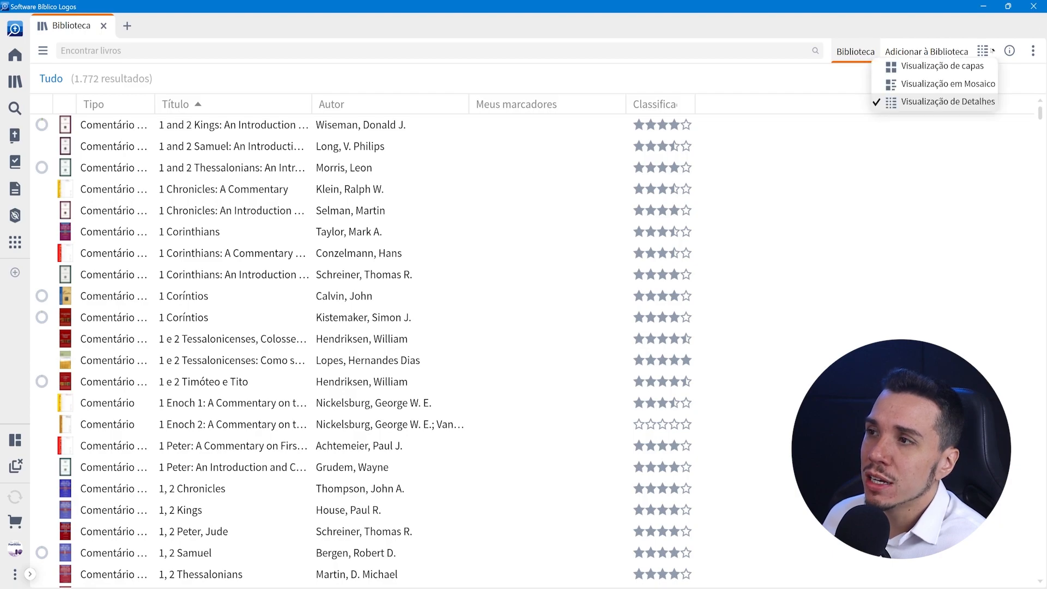
pyautogui.click(939, 68)
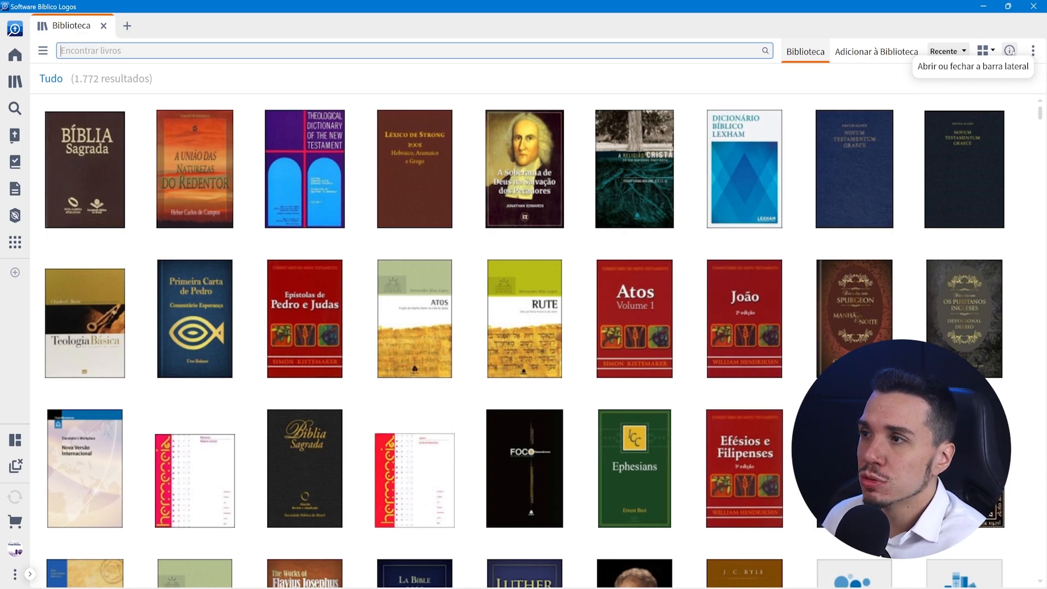
pyautogui.click(1010, 51)
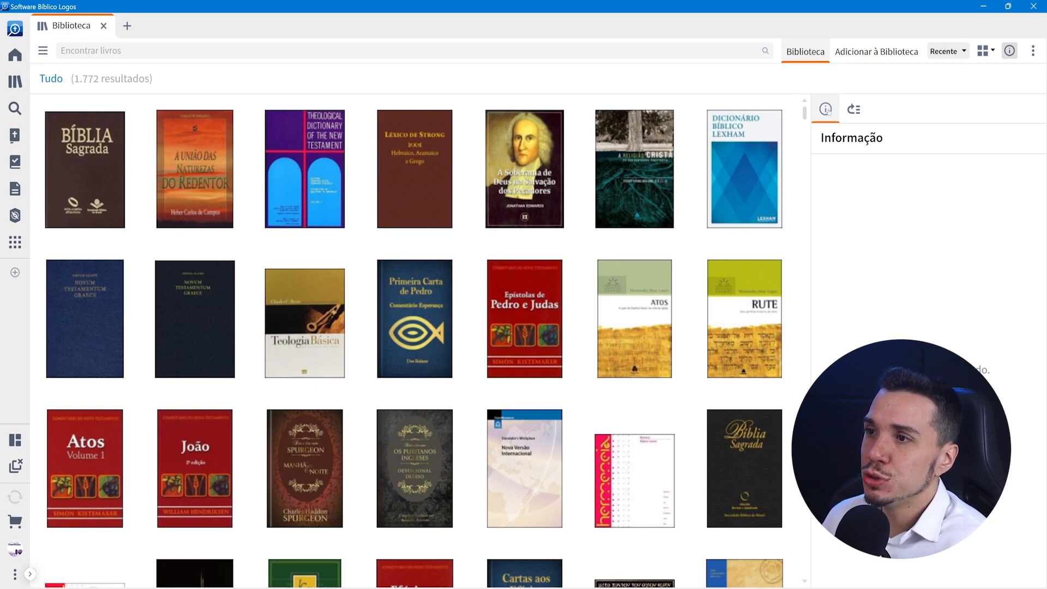
pyautogui.click(855, 113)
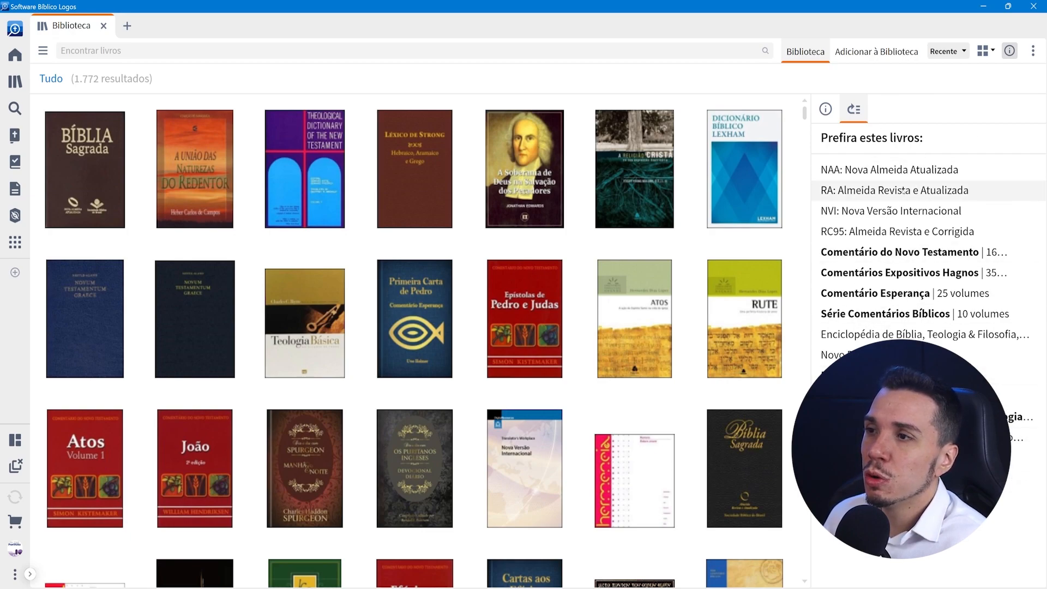
# Step: Show the information for A Religião Cristã na Sua Expressão Doutrinária, open the book and close it again
pyautogui.click(829, 111)
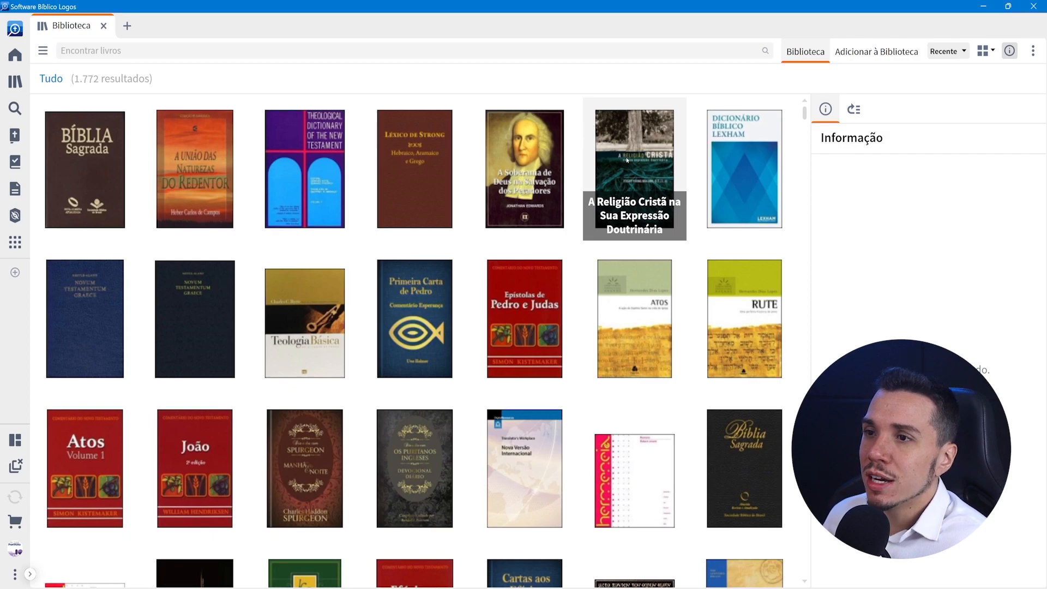
pyautogui.moveTo(627, 159)
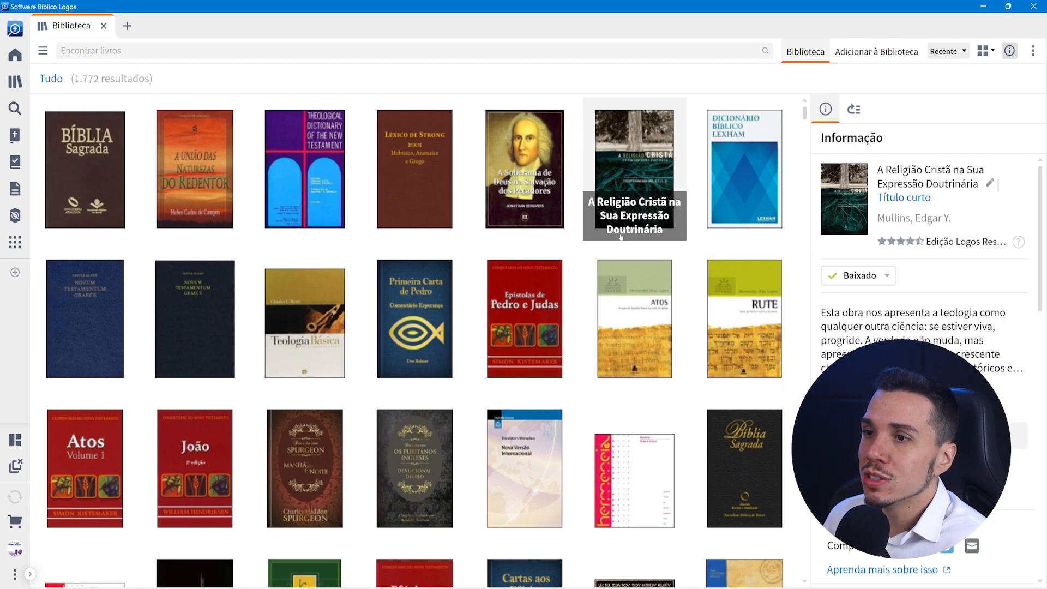
pyautogui.click(619, 217)
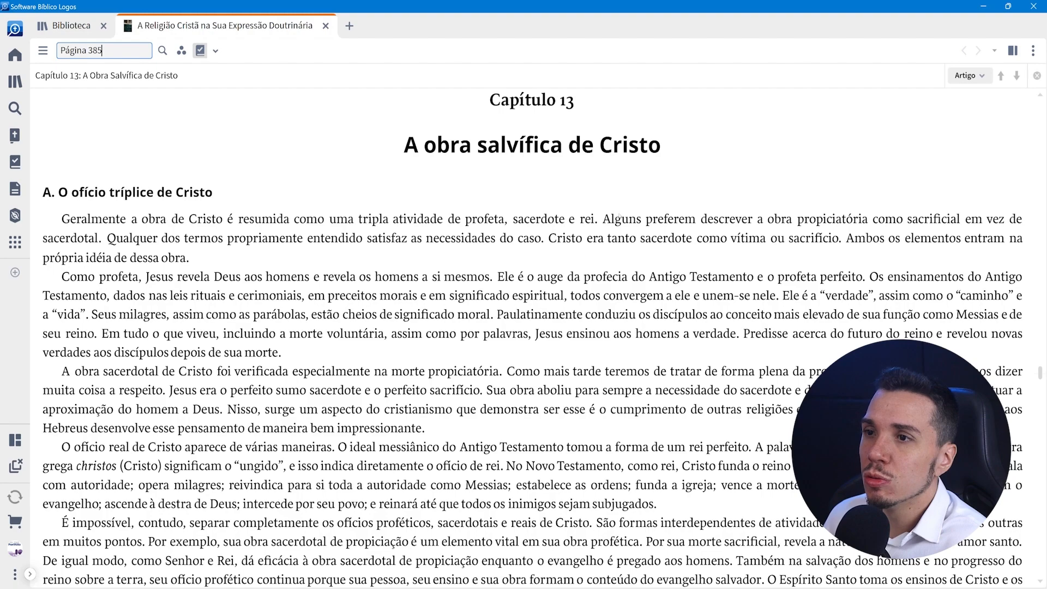
pyautogui.click(326, 26)
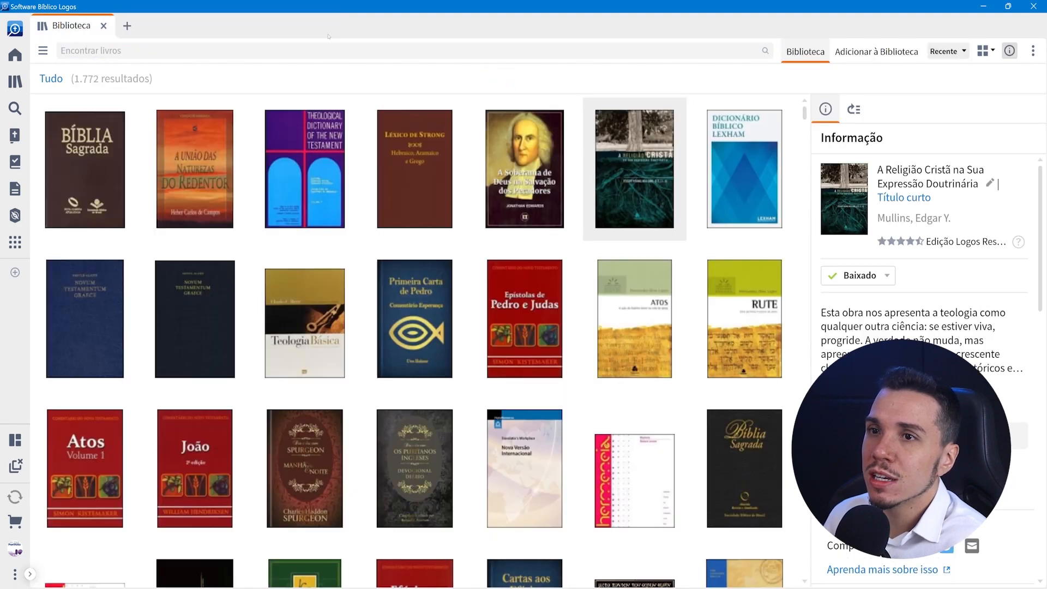
# Step: View the information for A Soberania de Deus na Salvação dos Pecadores and The Theological Dictionary of the New Testament, and hide the sidebar
pyautogui.click(521, 161)
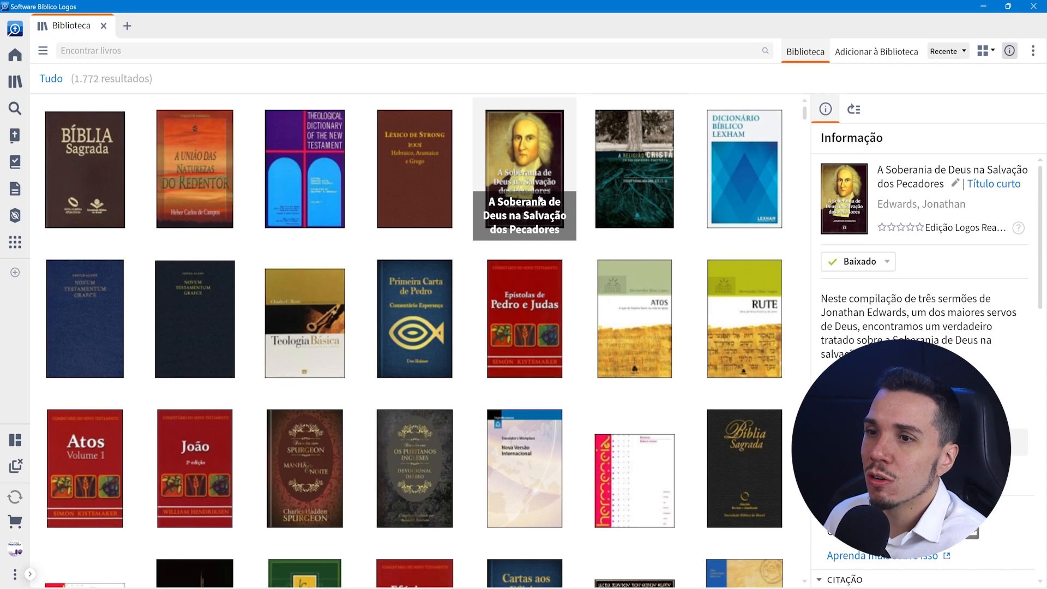
pyautogui.press('Left')
pyautogui.press('Left')
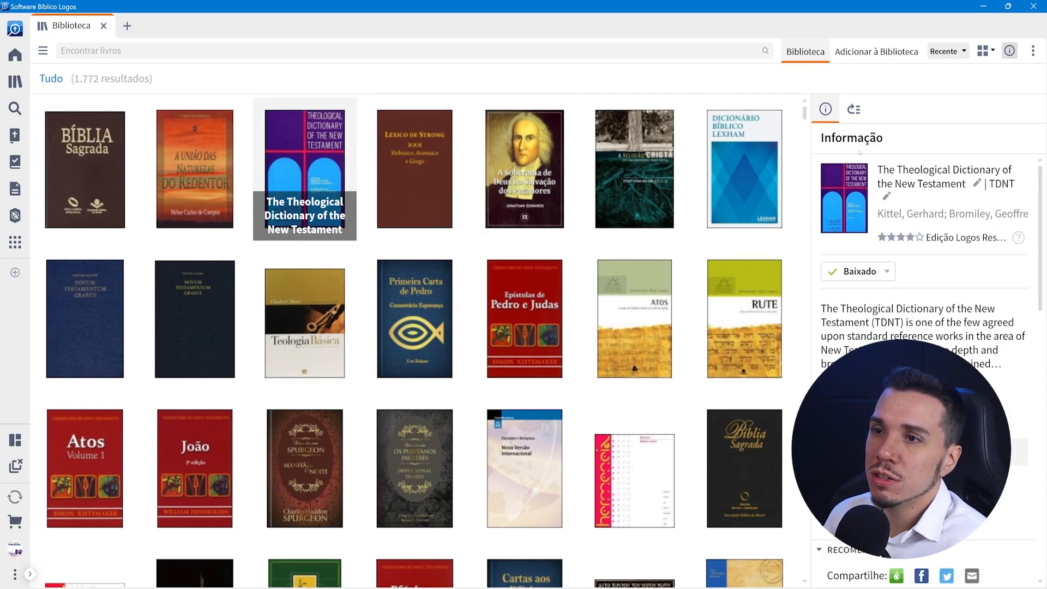
pyautogui.click(1010, 52)
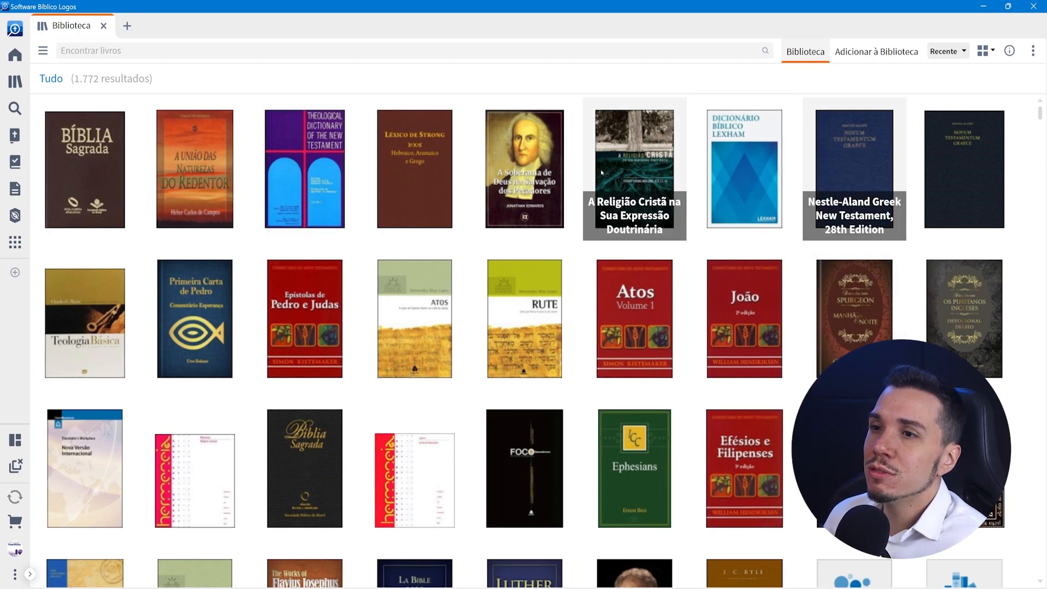
# Step: Show the sidebar information for A Soberania de Deus na Salvação dos Pecadores and open its title for editing without changing it
pyautogui.click(520, 211)
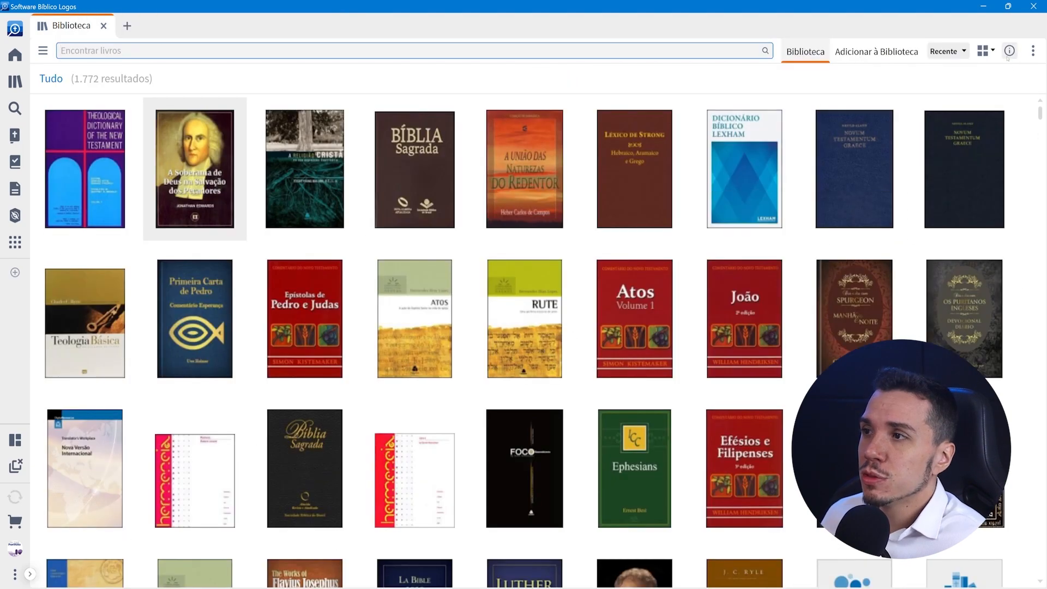
pyautogui.click(1010, 51)
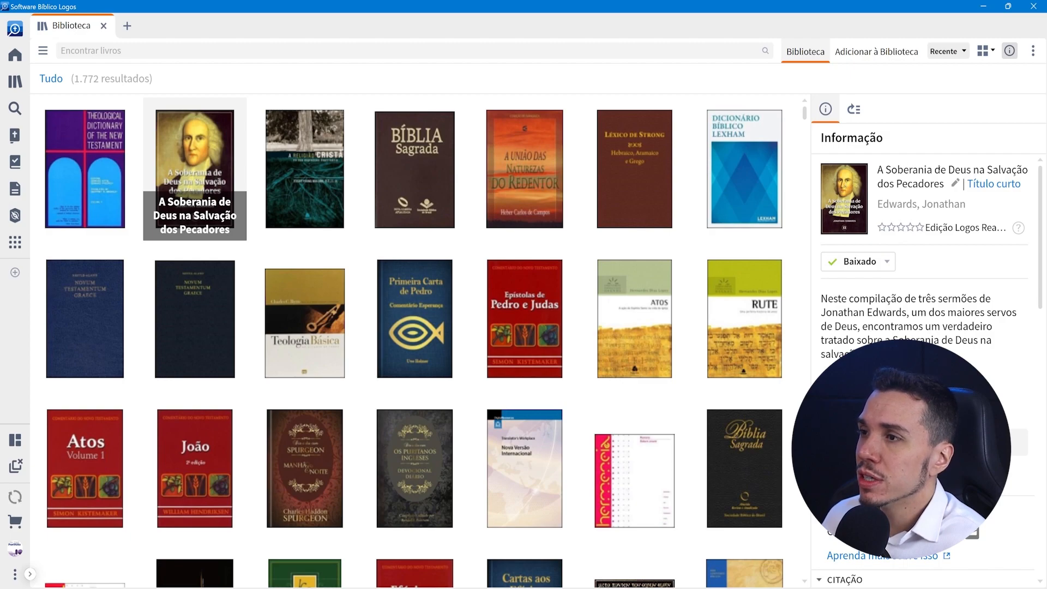
pyautogui.click(955, 183)
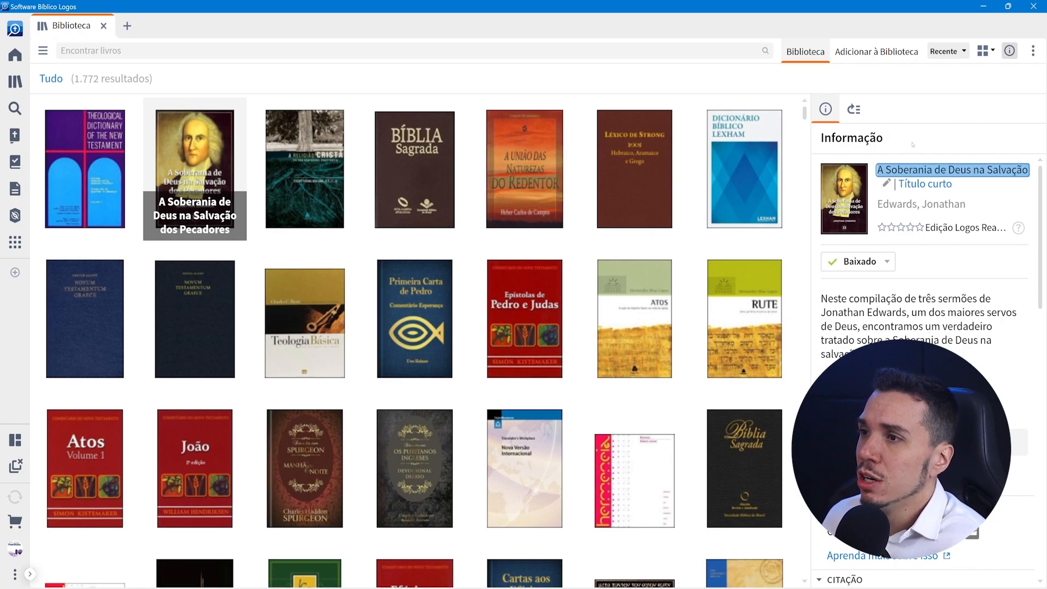
pyautogui.click(911, 145)
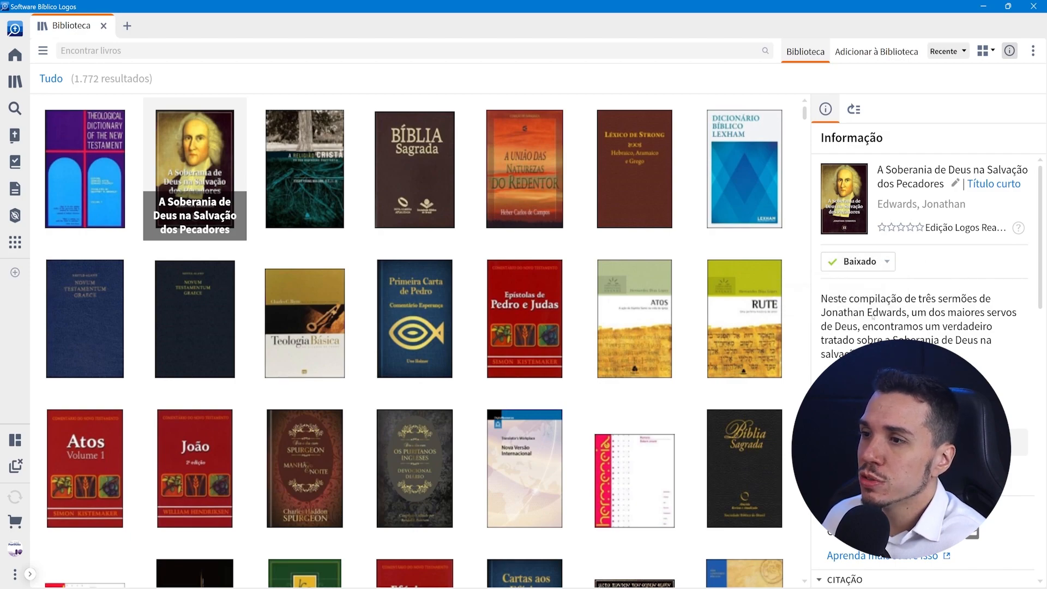
# Step: Reset the reading progress of A Soberania de Deus na Salvação dos Pecadores
pyautogui.scroll(-1, 877, 327)
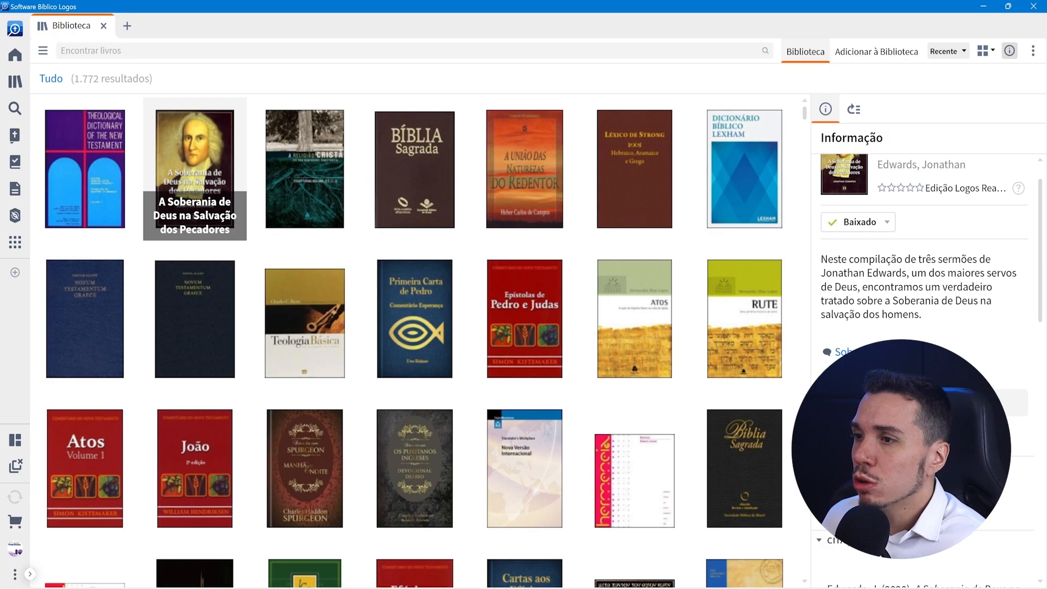
pyautogui.scroll(-2, 857, 298)
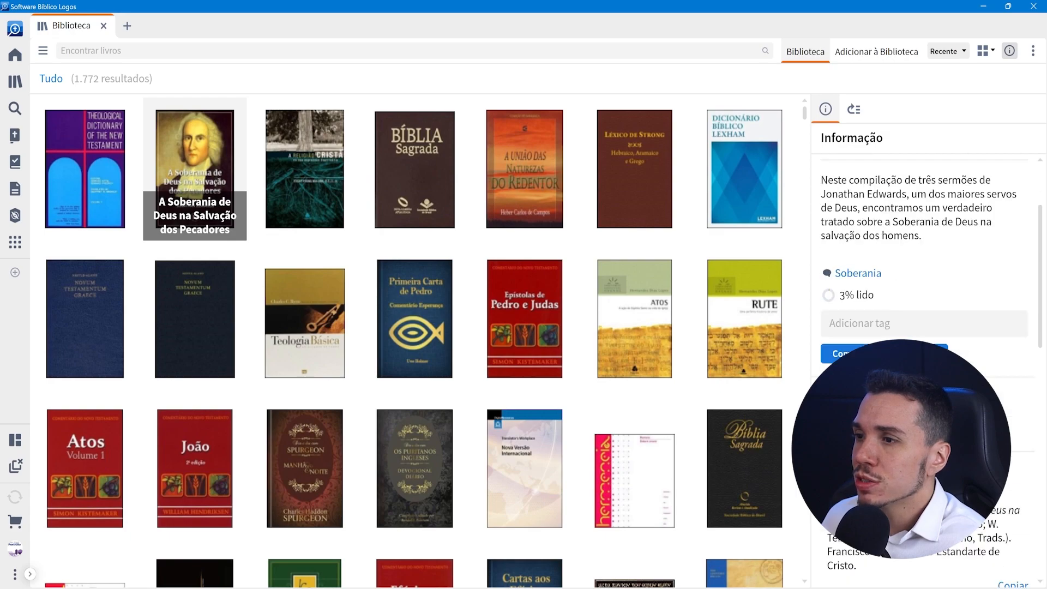
pyautogui.click(830, 297)
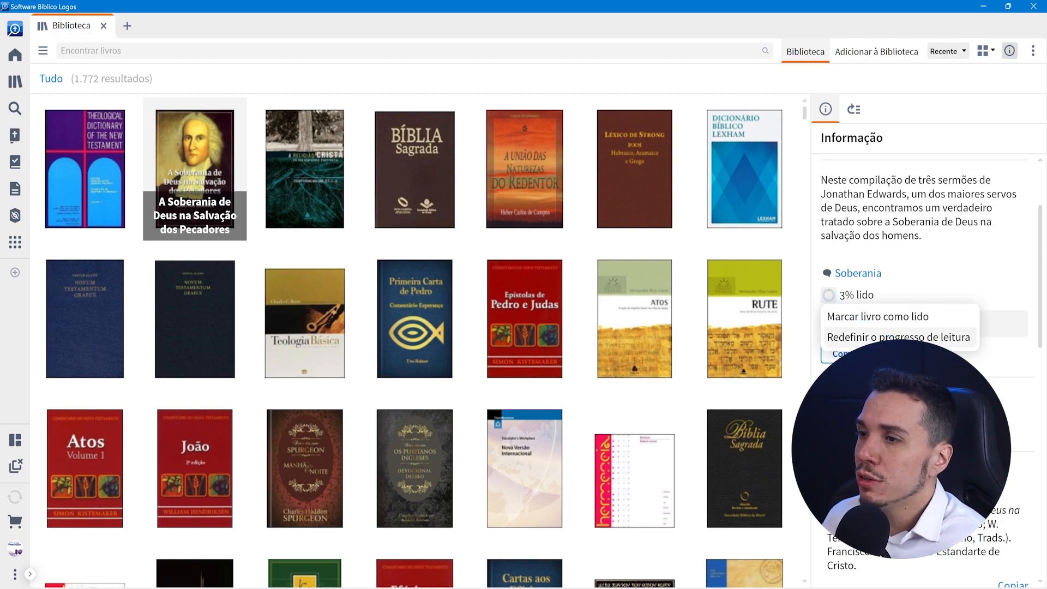
pyautogui.click(898, 337)
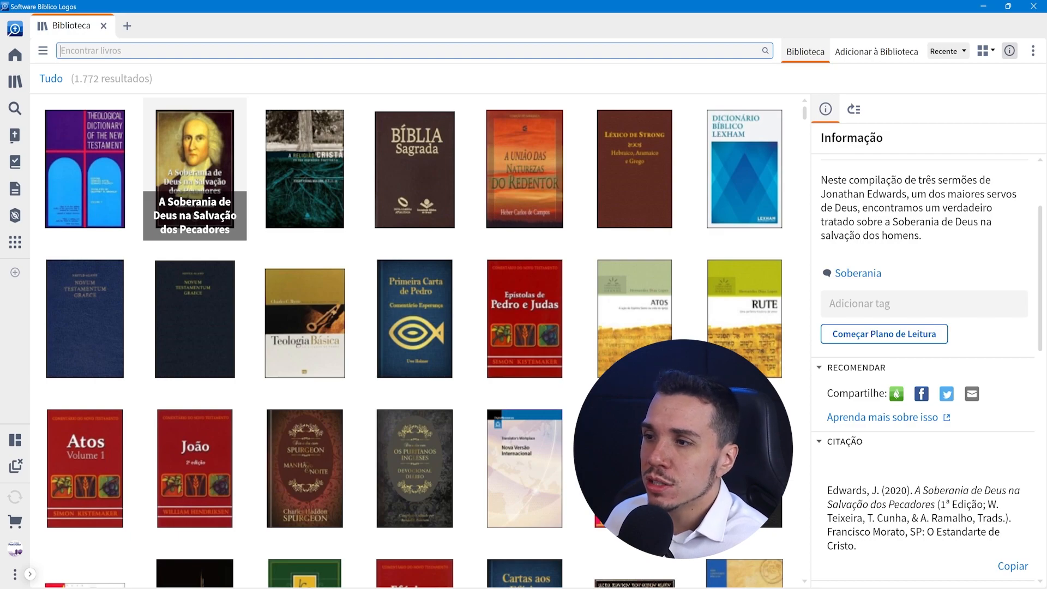
# Step: Add the tag "Soberania de Deus" to the selected book and remove it again
pyautogui.click(870, 303)
pyautogui.write('Soberania de Deus')
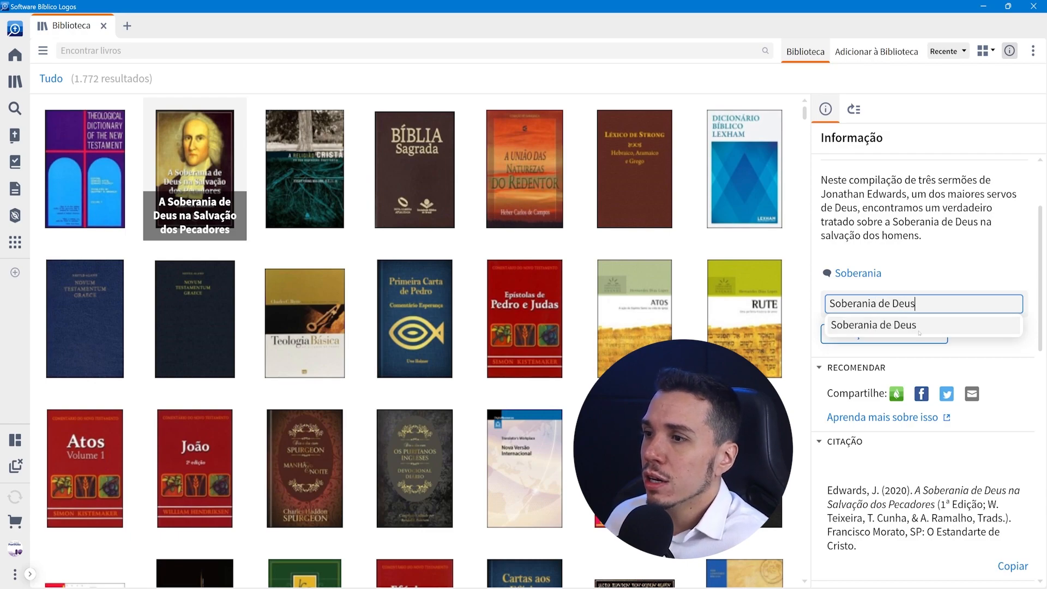
pyautogui.click(919, 331)
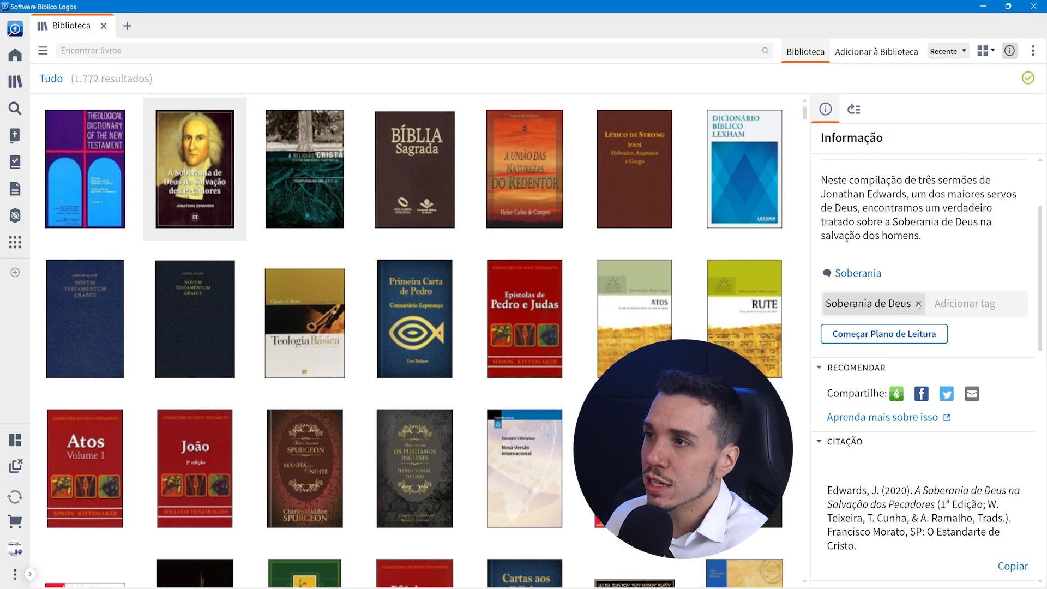
pyautogui.click(917, 304)
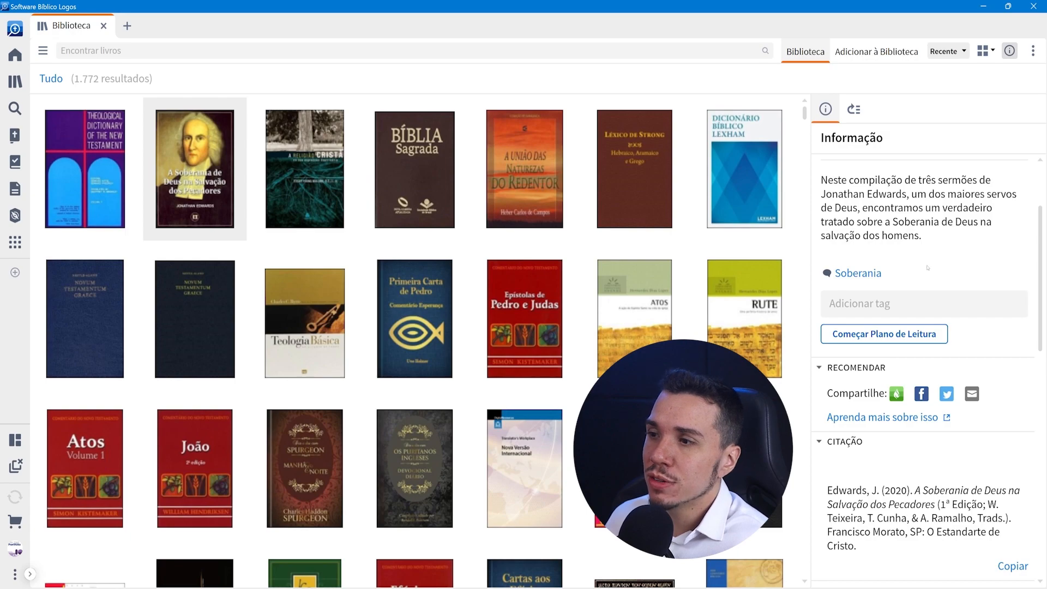
# Step: Review the book's citation, copyright, device, series and collection details, and check the series information of Epístolas de Pedro e Judas
pyautogui.scroll(-3, 935, 268)
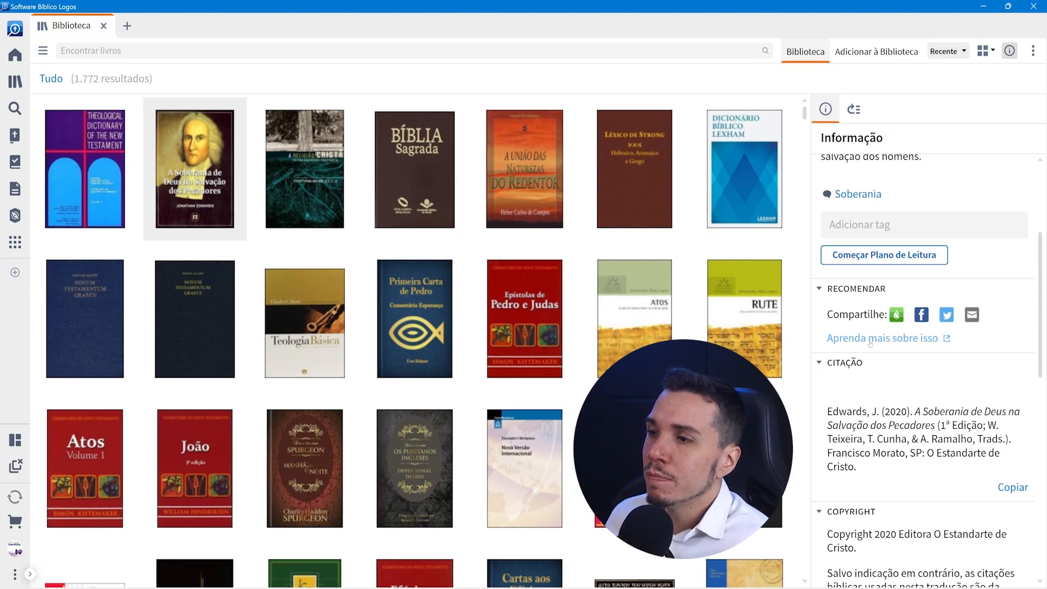
pyautogui.scroll(-3, 981, 364)
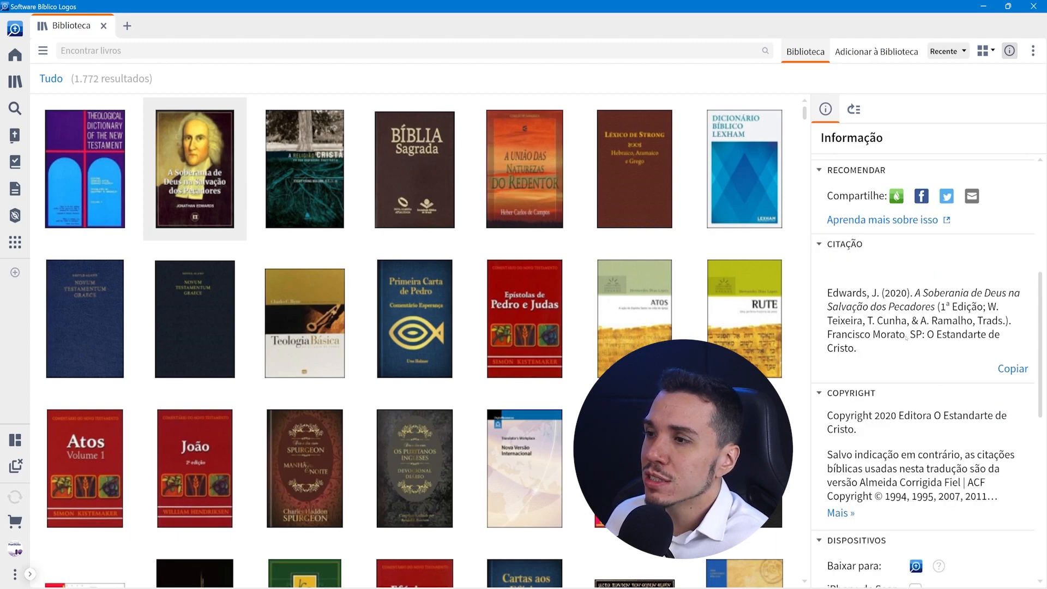
pyautogui.scroll(-3, 992, 371)
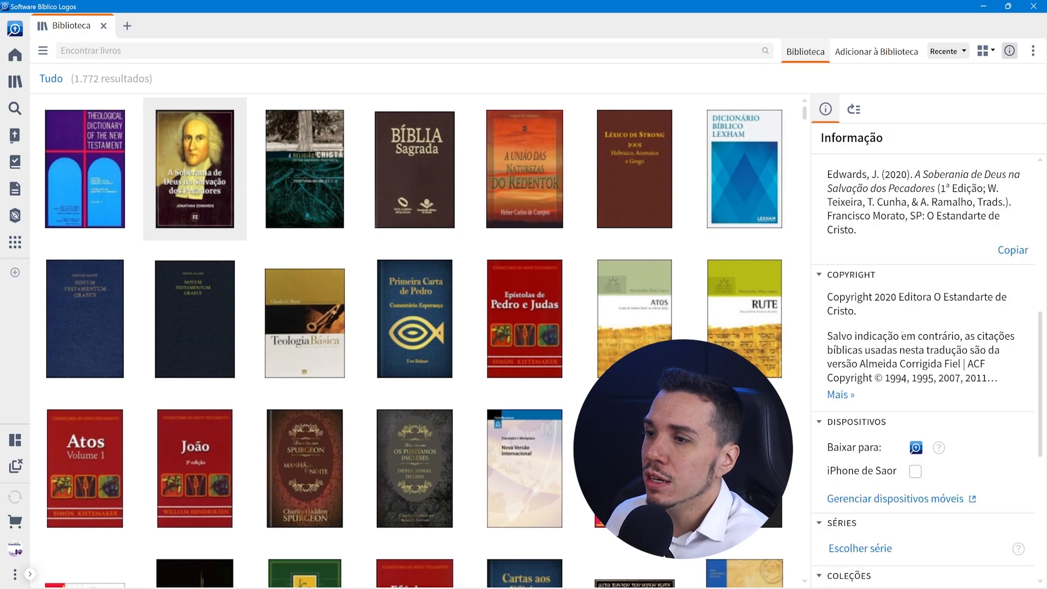
pyautogui.scroll(-3, 872, 350)
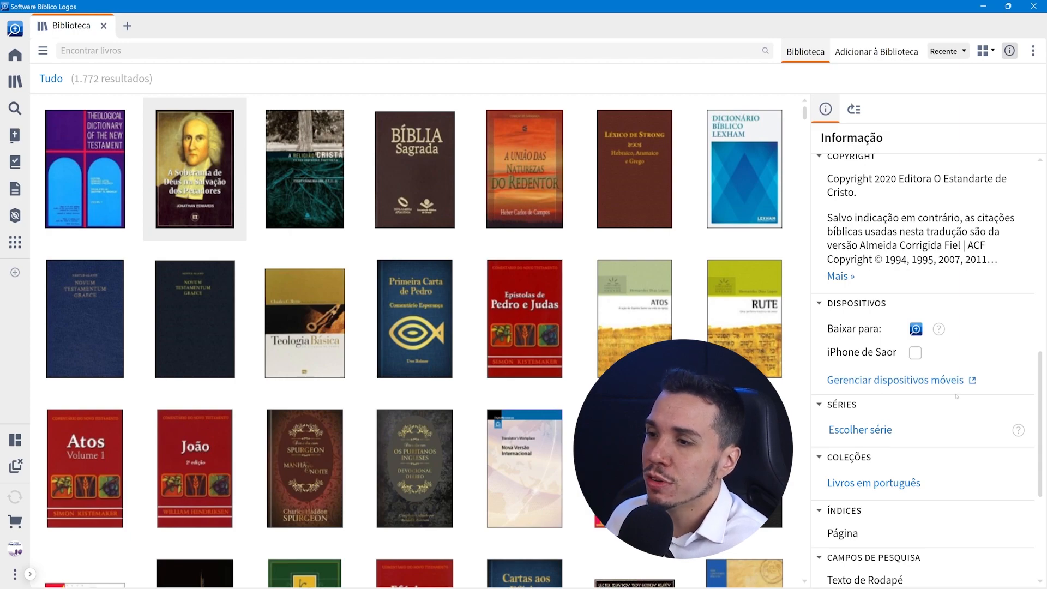
pyautogui.scroll(-3, 949, 388)
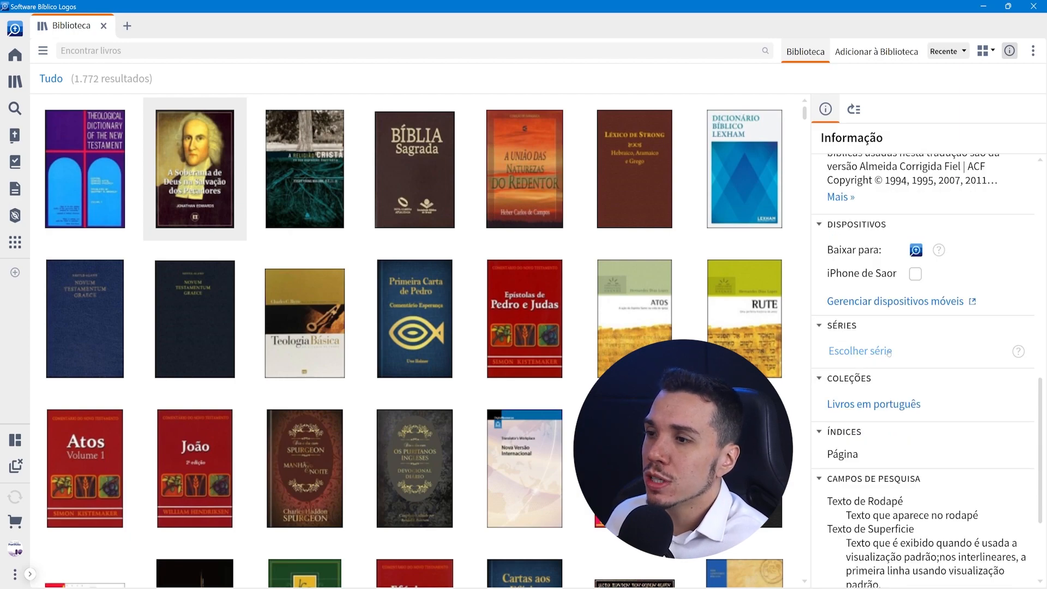
pyautogui.click(526, 288)
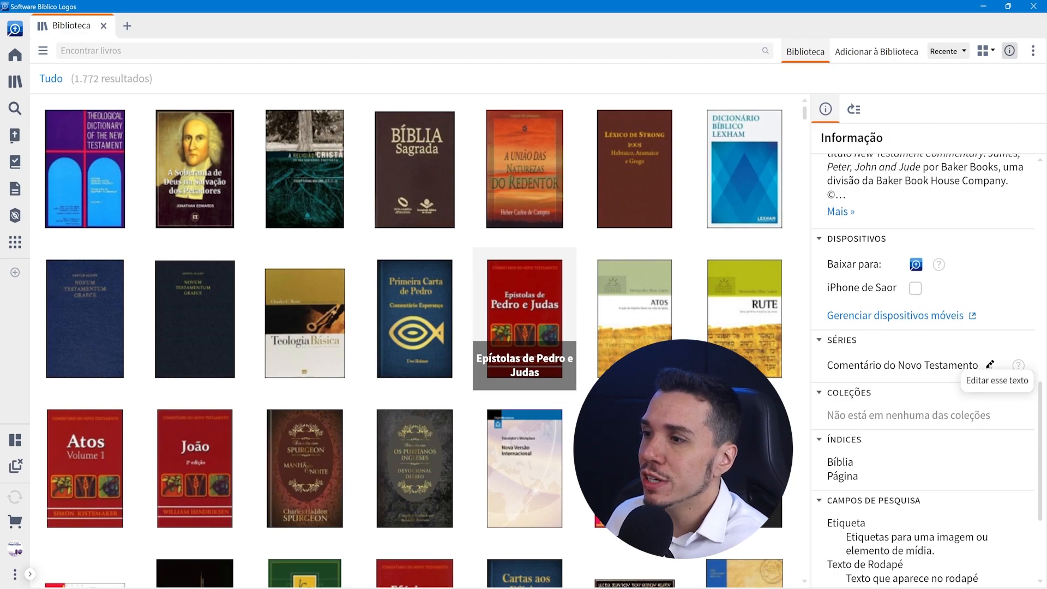
# Step: Open the series name of Epístolas de Pedro e Judas for editing without changing it, and examine its series, collection and index details
pyautogui.click(990, 365)
pyautogui.press('Return')
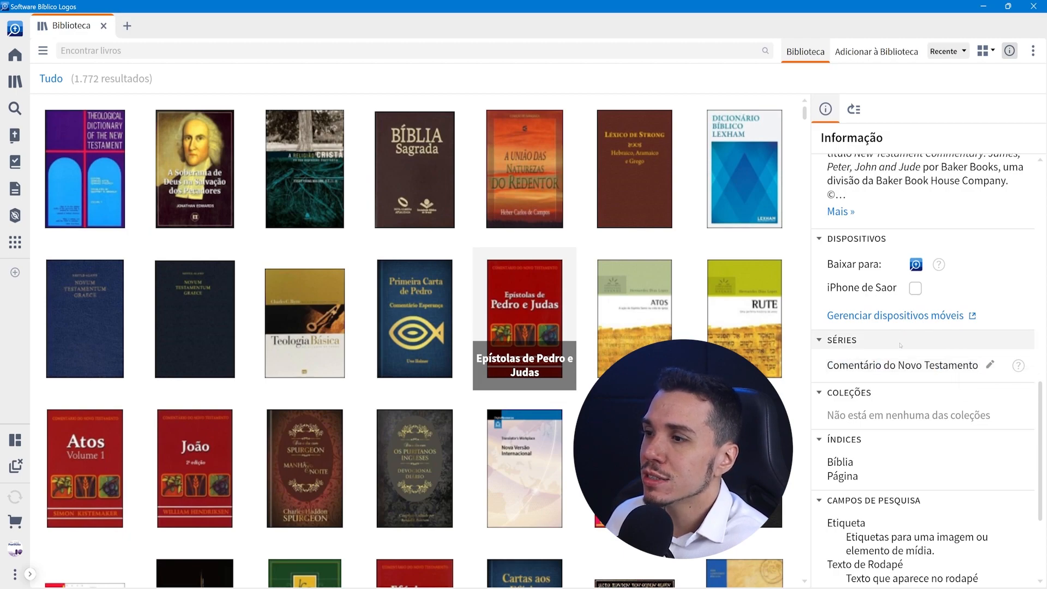
pyautogui.moveTo(1019, 370)
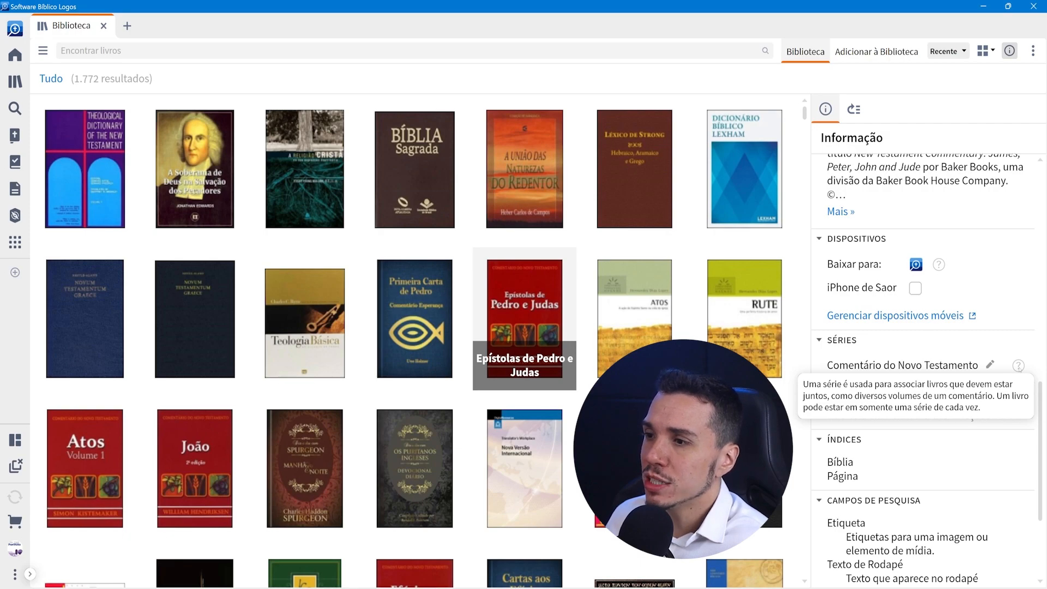
pyautogui.scroll(-2, 895, 339)
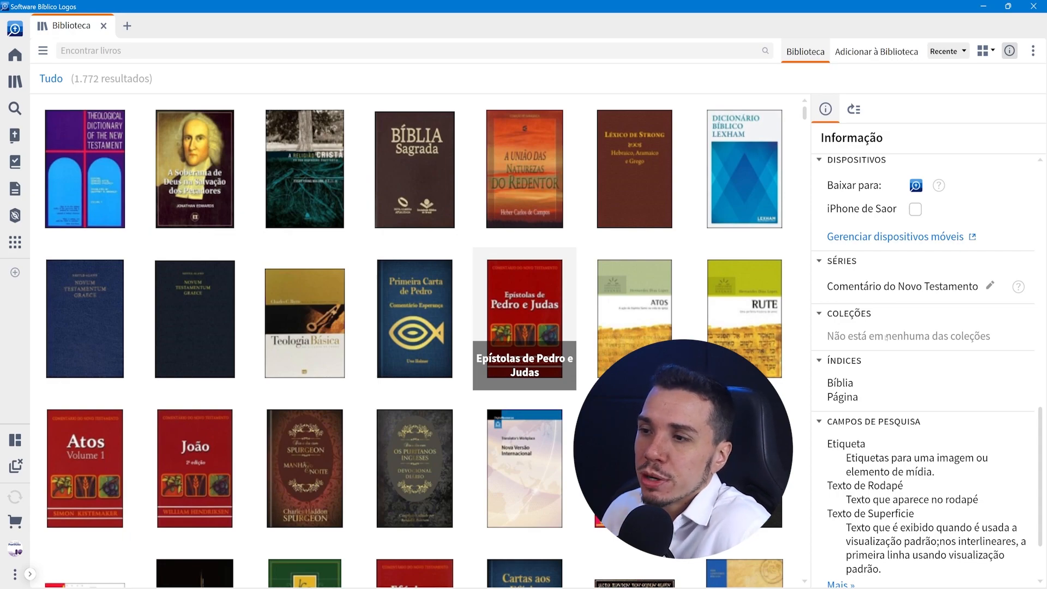
pyautogui.scroll(-1, 895, 373)
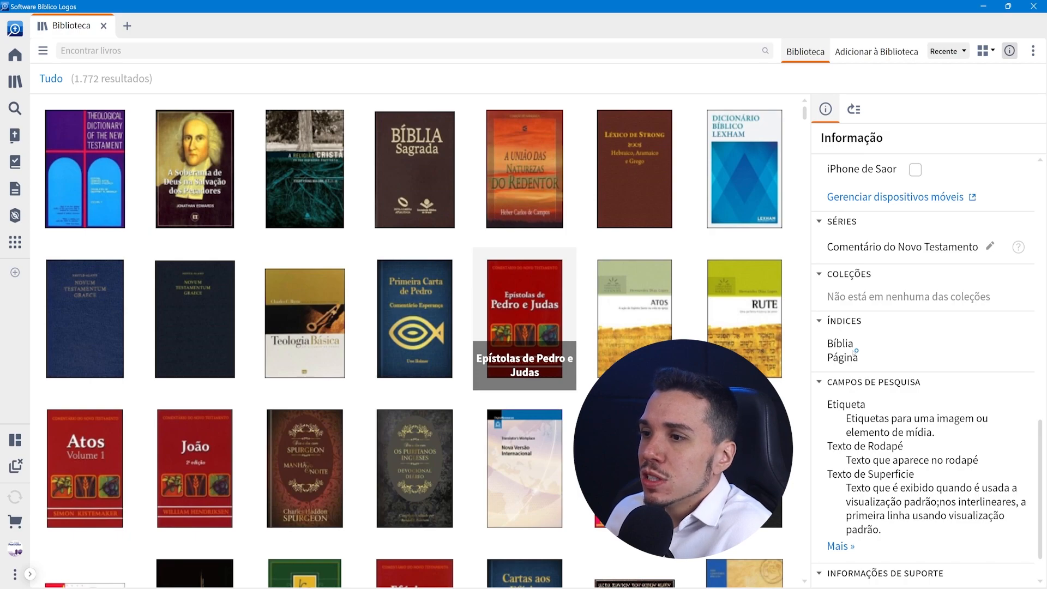
# Step: Open Epístolas de Pedro e Judas and A Soberania de Deus na Salvação dos Pecadores beside the library to compare the indexes in their location boxes
pyautogui.moveTo(516, 366); pyautogui.dragTo(345, 305)
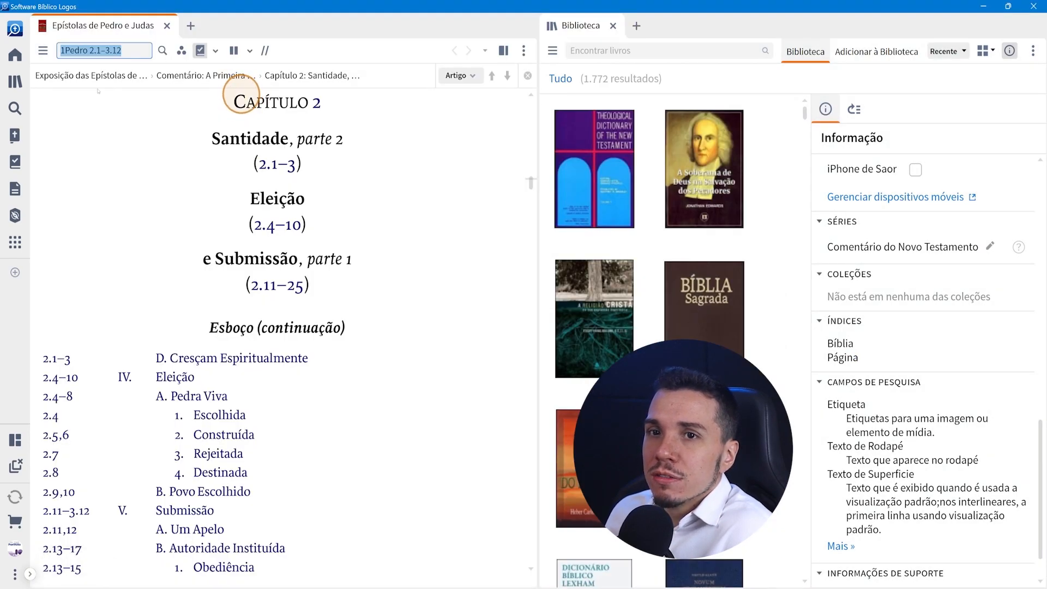
pyautogui.click(118, 50)
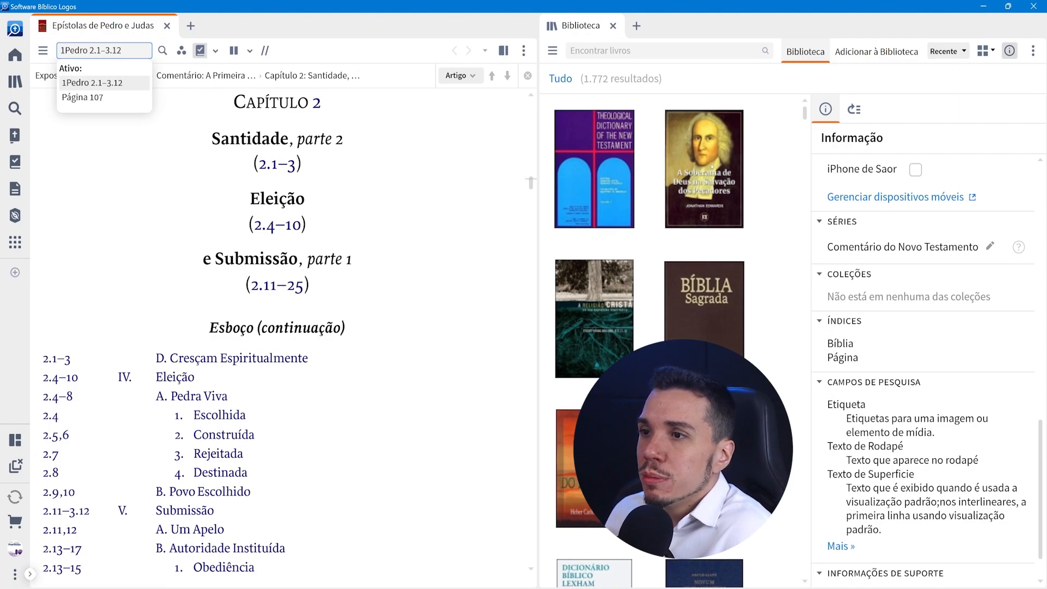
pyautogui.click(707, 202)
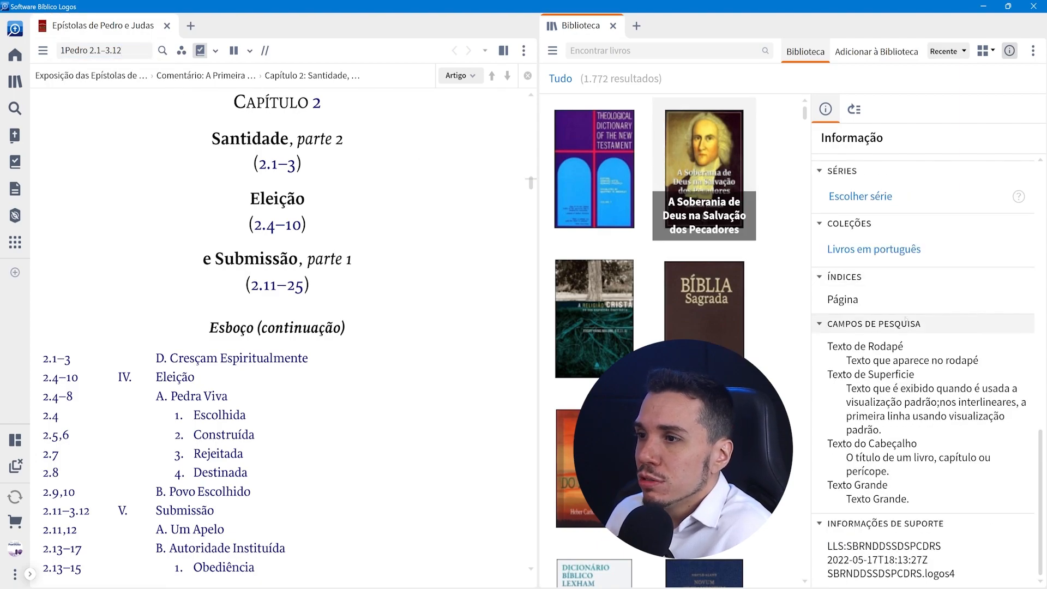
pyautogui.click(845, 303)
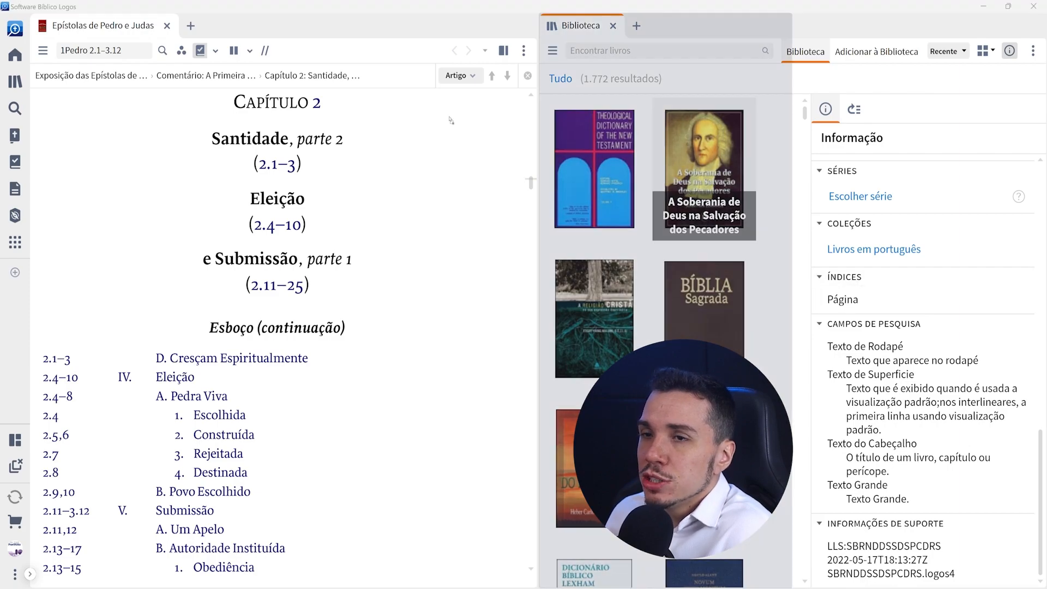
pyautogui.click(140, 57)
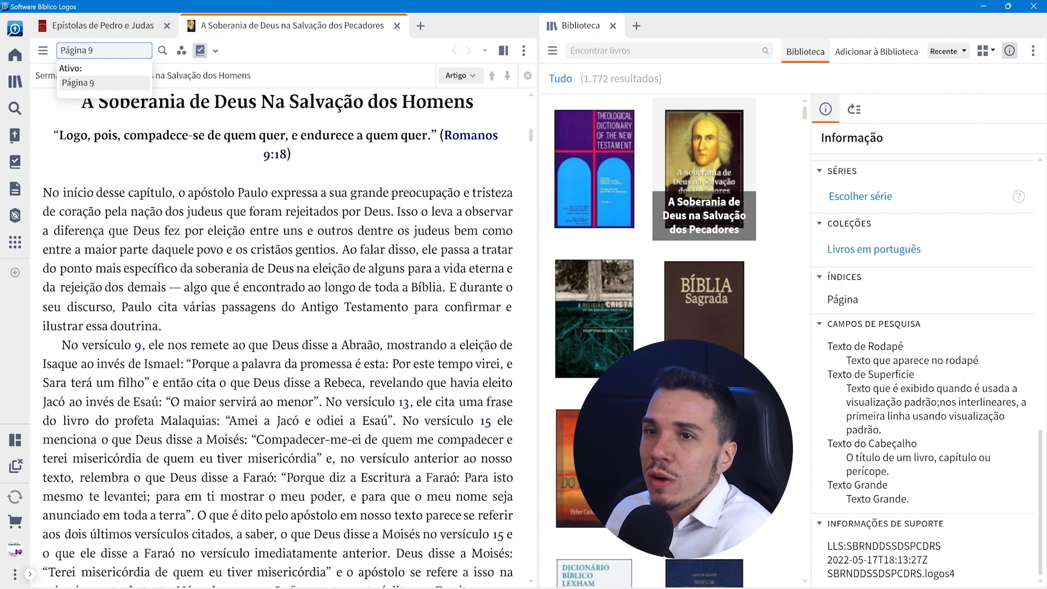
pyautogui.click(397, 26)
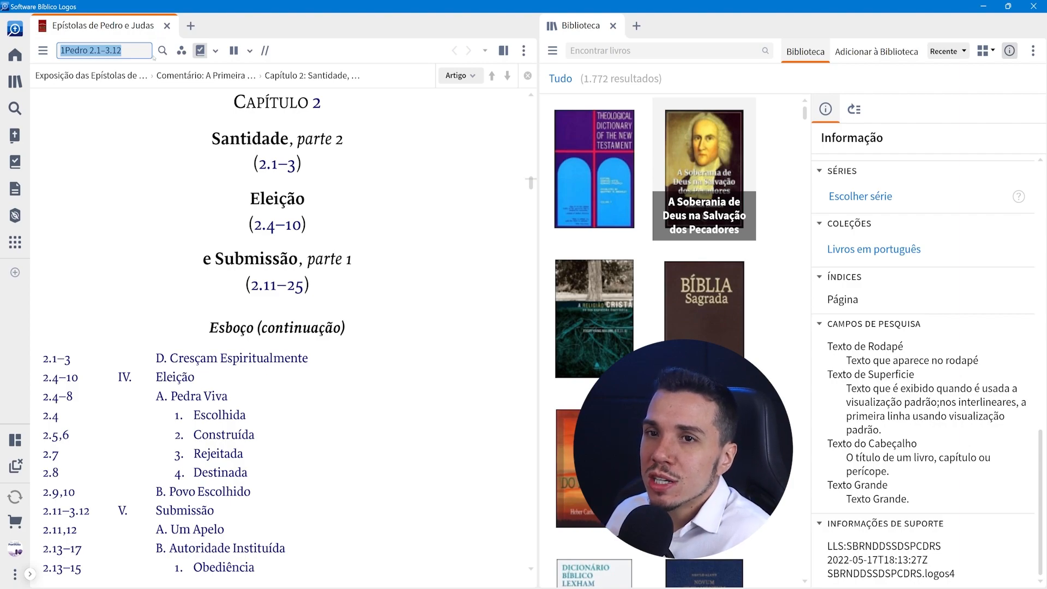
# Step: Restore the library as the only full-width panel and hide the book information sidebar
pyautogui.moveTo(578, 26); pyautogui.dragTo(453, 188)
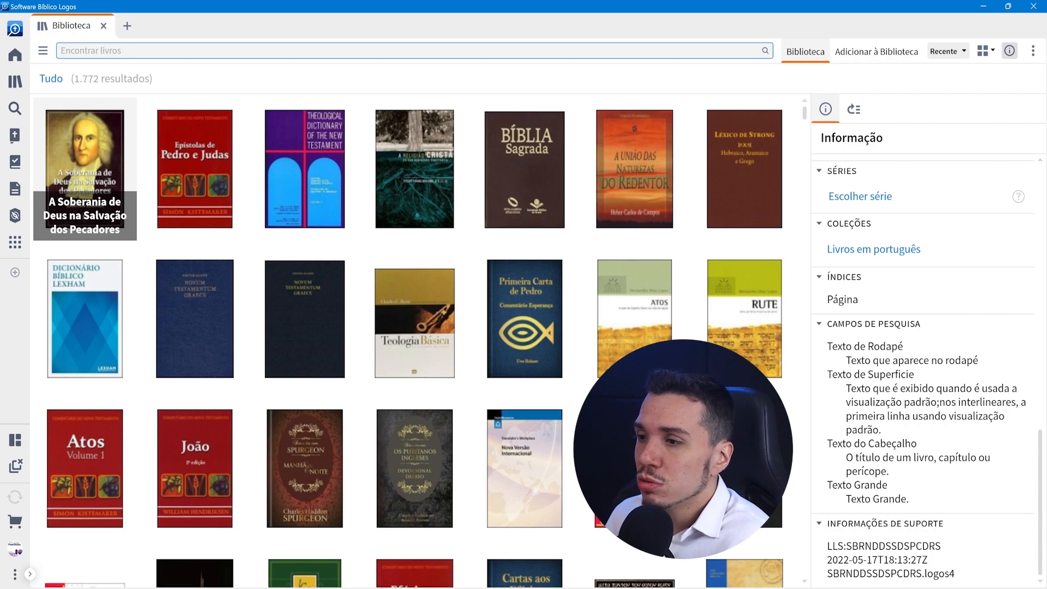
pyautogui.scroll(15, 934, 483)
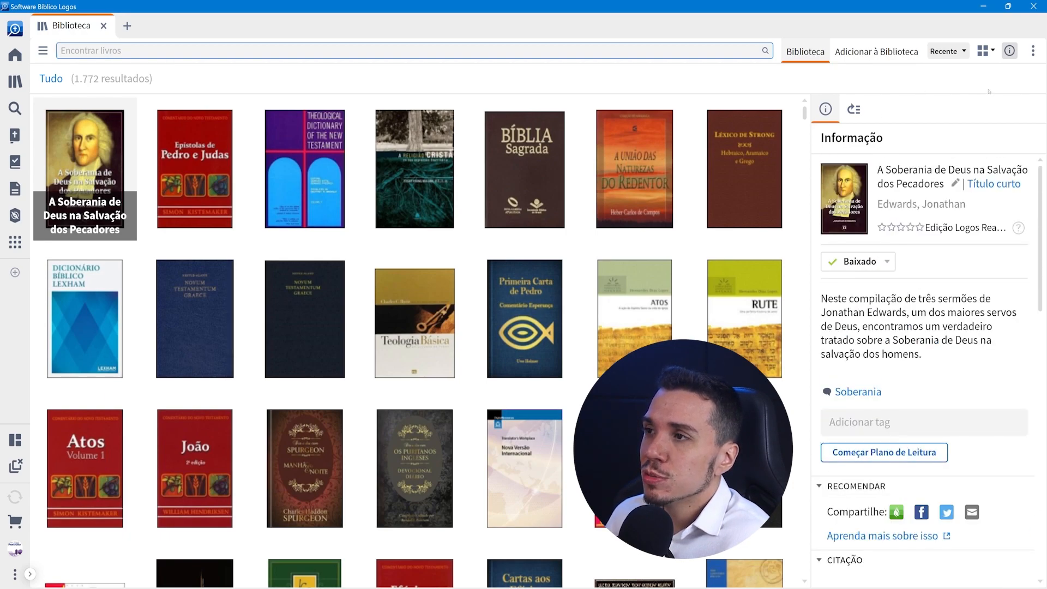
pyautogui.click(1009, 50)
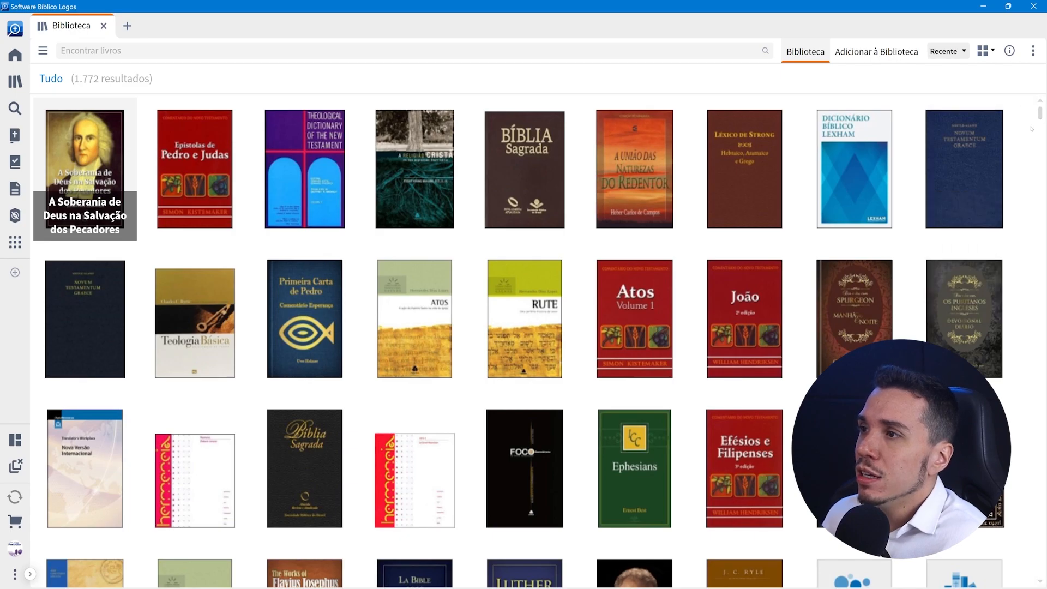
pyautogui.scroll(-2, 523, 338)
pyautogui.scroll(-3, 1035, 142)
pyautogui.scroll(5, 1033, 134)
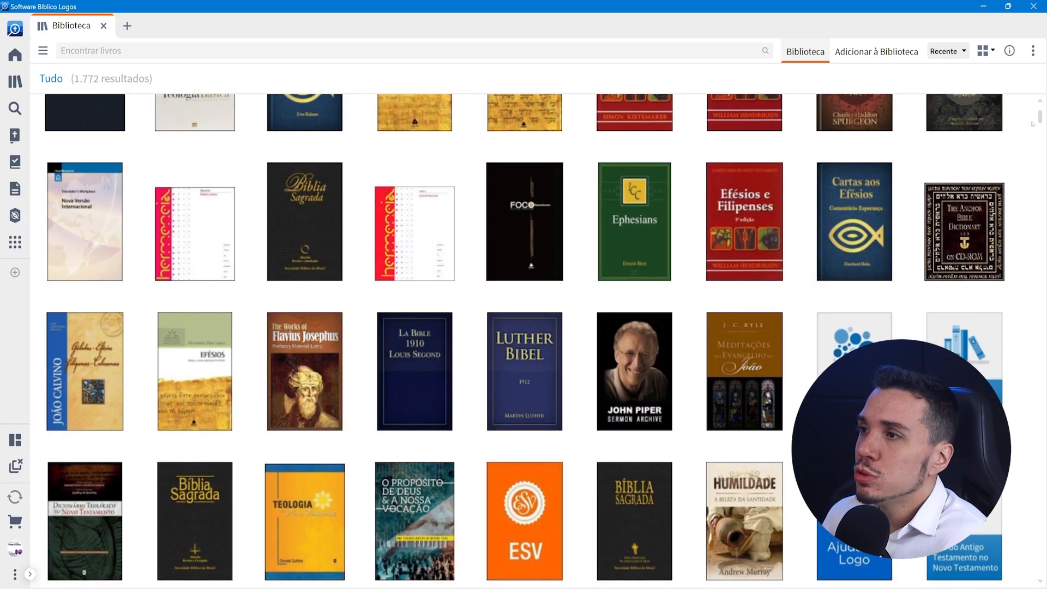
# Step: Compare the library's panel options with those of A Soberania de Deus na Salvação dos Pecadores opened in its own tab, and close the book
pyautogui.click(1033, 50)
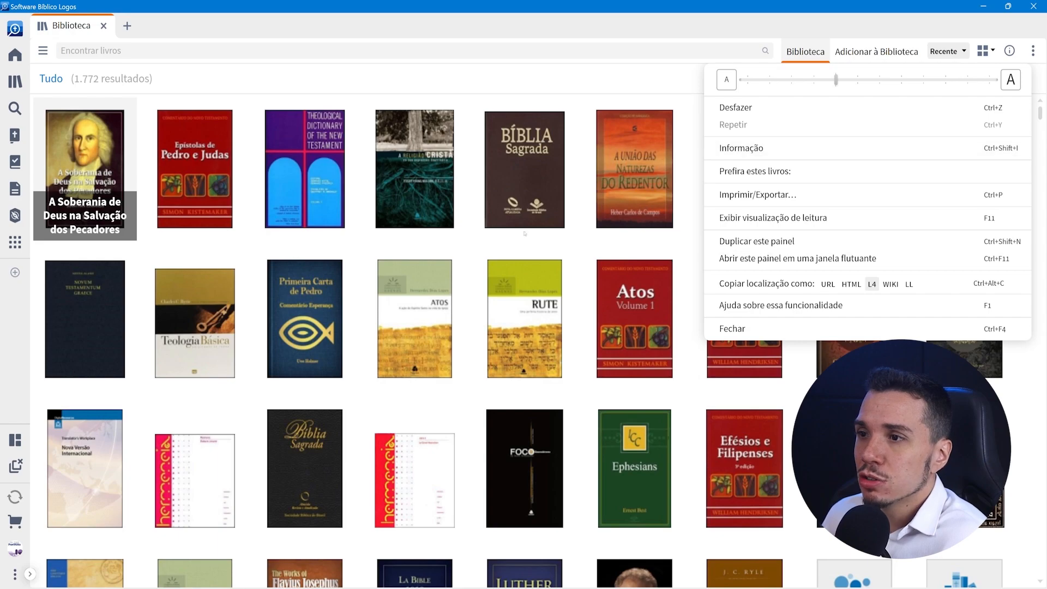
pyautogui.click(88, 221)
pyautogui.moveTo(88, 221); pyautogui.dragTo(218, 26)
pyautogui.click(1033, 50)
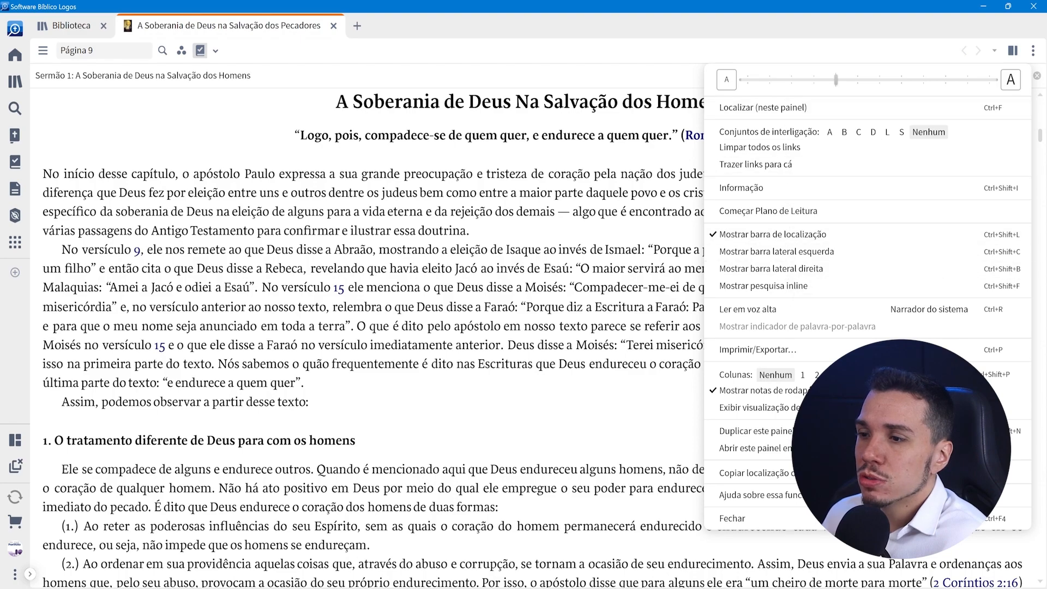
pyautogui.click(333, 25)
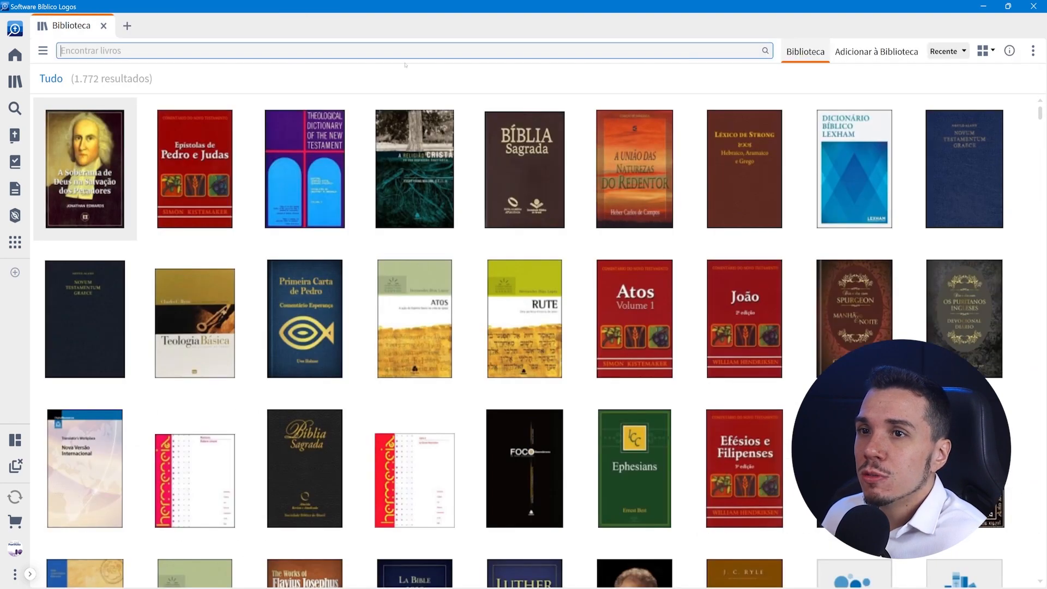
# Step: Try smaller and larger display sizes for the library panel and set it one notch above the default size
pyautogui.click(1032, 54)
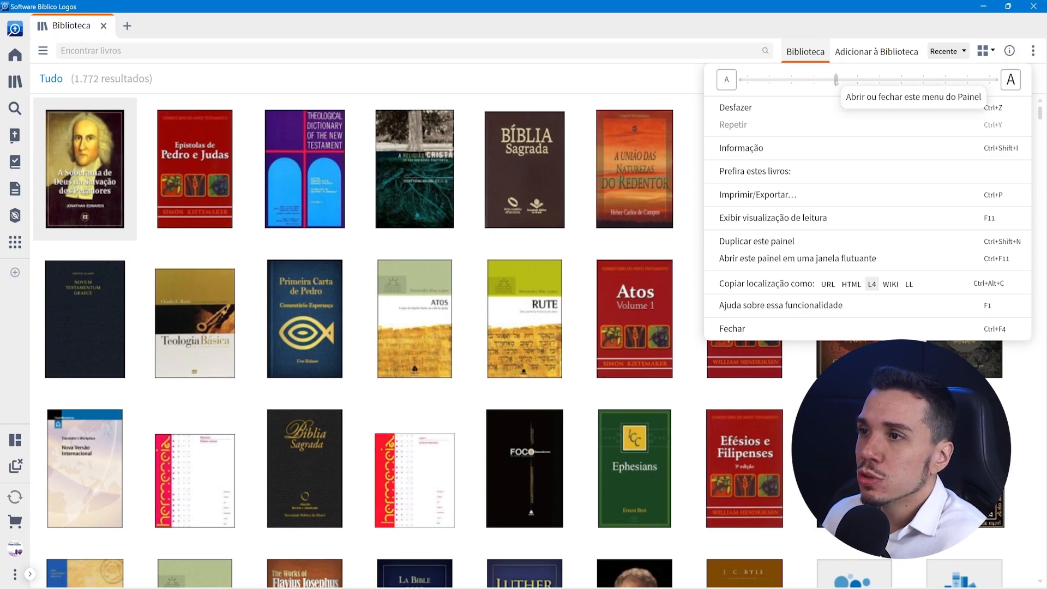
pyautogui.click(899, 80)
pyautogui.scroll(-5, 899, 82)
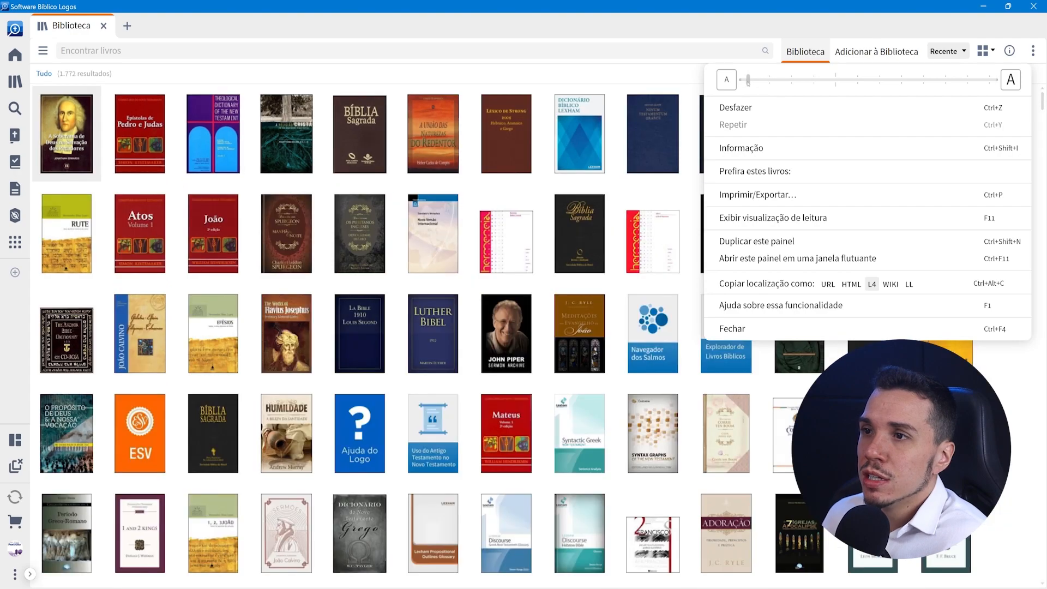
pyautogui.scroll(5, 903, 86)
pyautogui.click(859, 87)
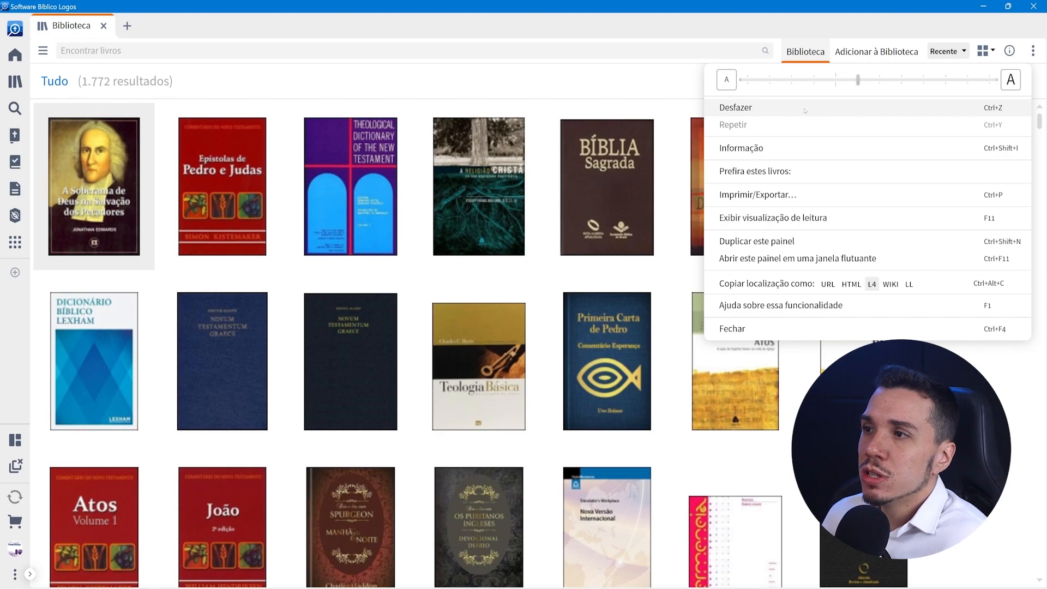
pyautogui.moveTo(858, 81); pyautogui.dragTo(901, 81)
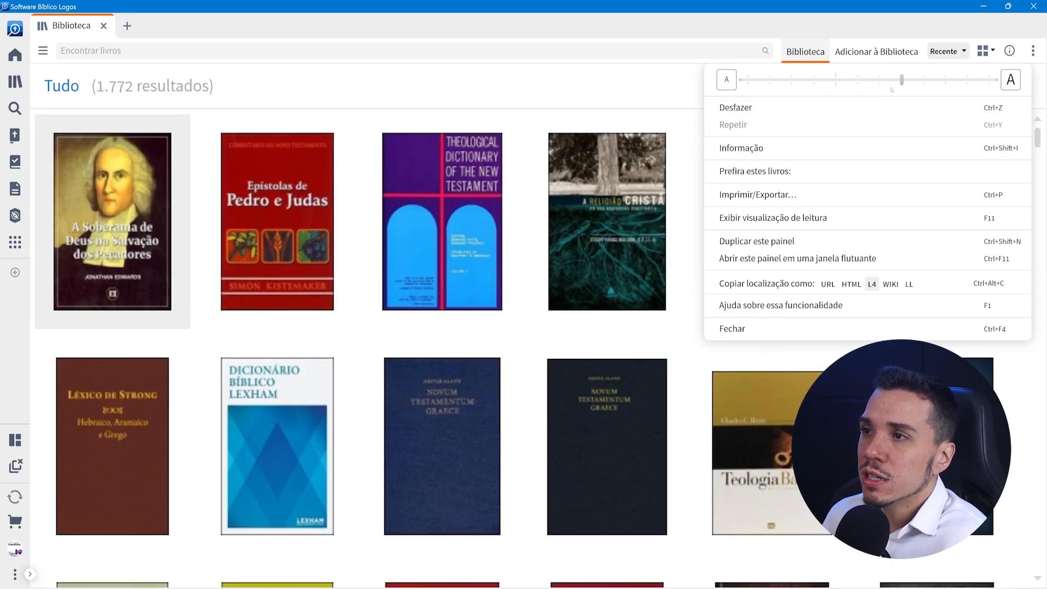
pyautogui.press('Escape')
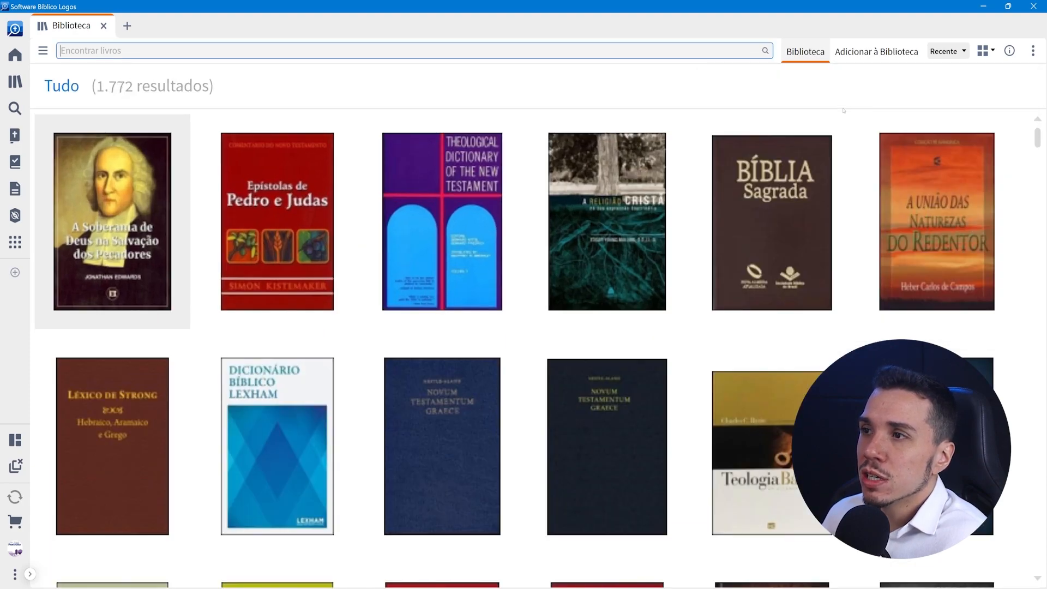
pyautogui.click(1032, 51)
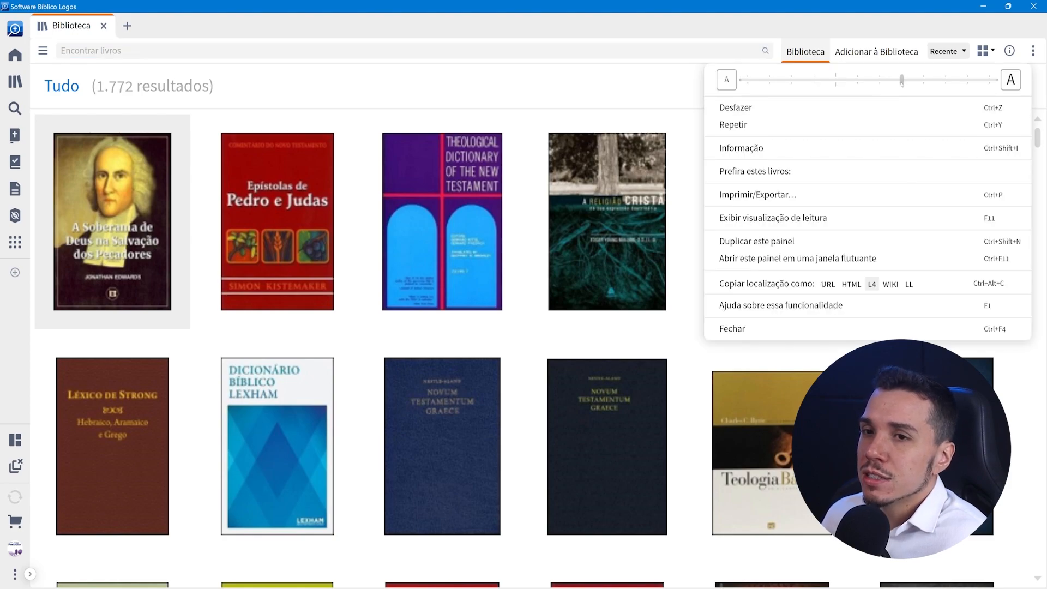
pyautogui.moveTo(902, 81); pyautogui.dragTo(858, 80)
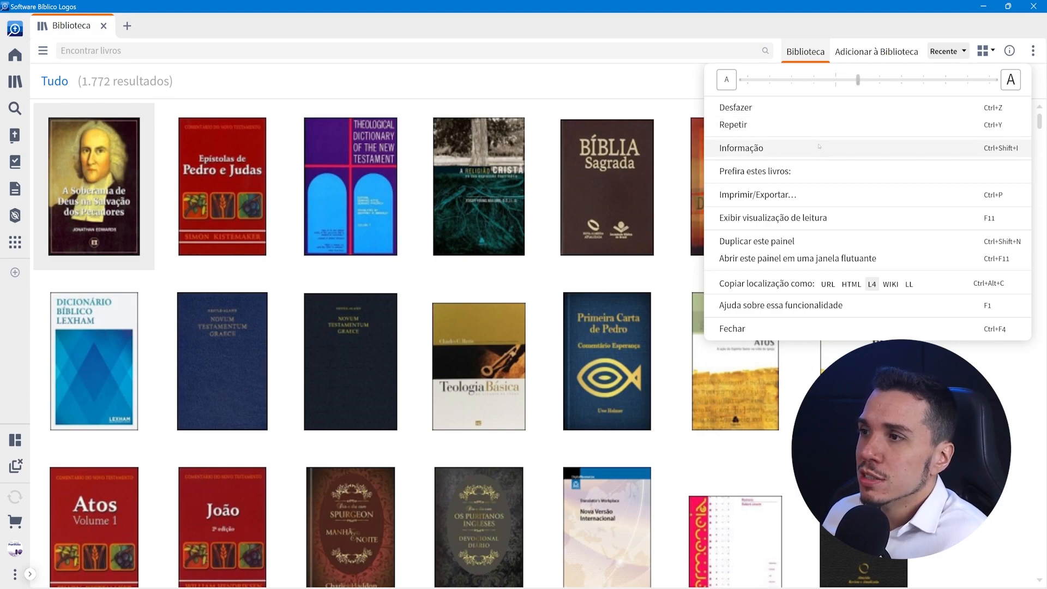
# Step: View the Informação and Prefira estes livros sections of the library sidebar, switching between them, and hide the sidebar
pyautogui.click(817, 153)
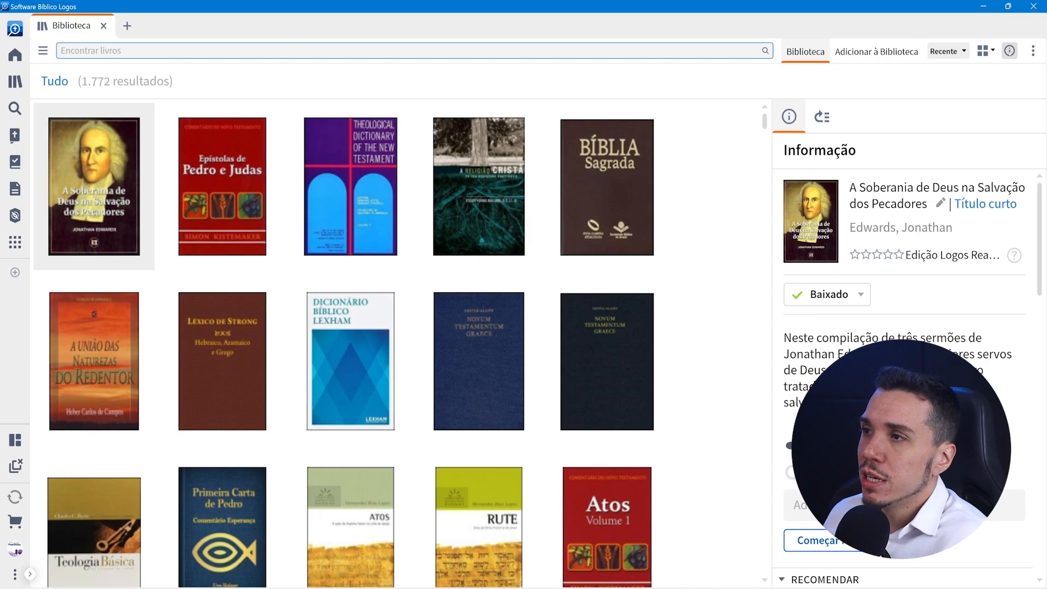
pyautogui.click(1009, 50)
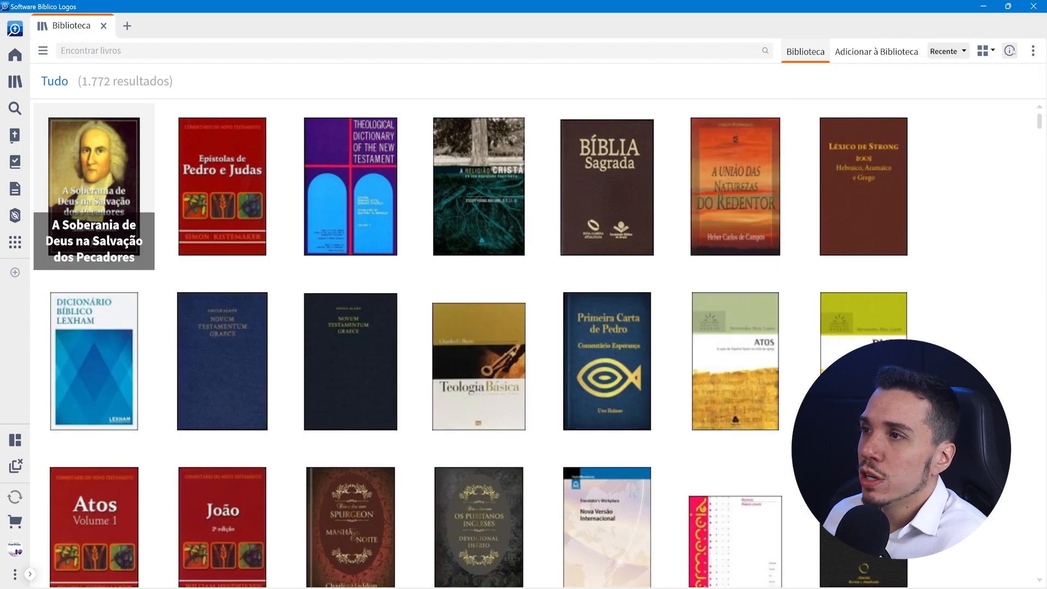
pyautogui.click(1032, 50)
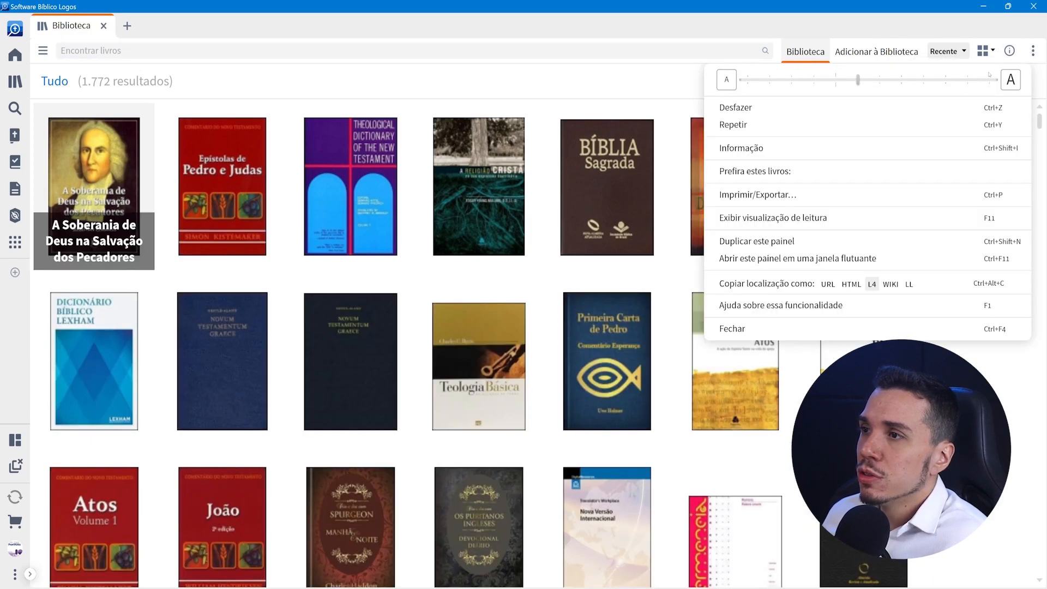
pyautogui.click(801, 173)
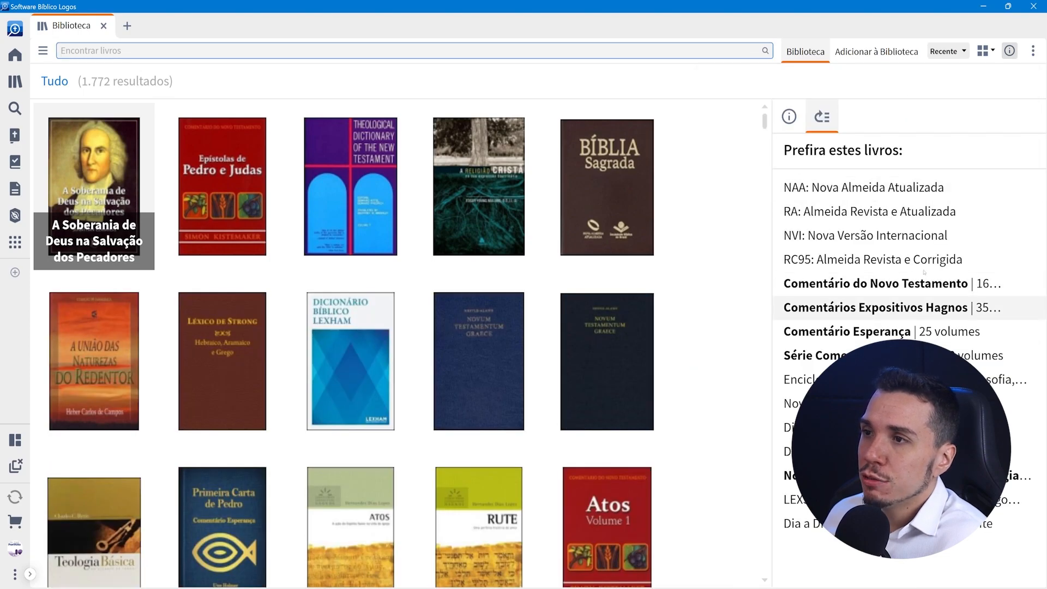
pyautogui.click(1011, 52)
pyautogui.click(1011, 52)
pyautogui.click(789, 117)
pyautogui.click(821, 116)
pyautogui.click(789, 116)
pyautogui.click(821, 117)
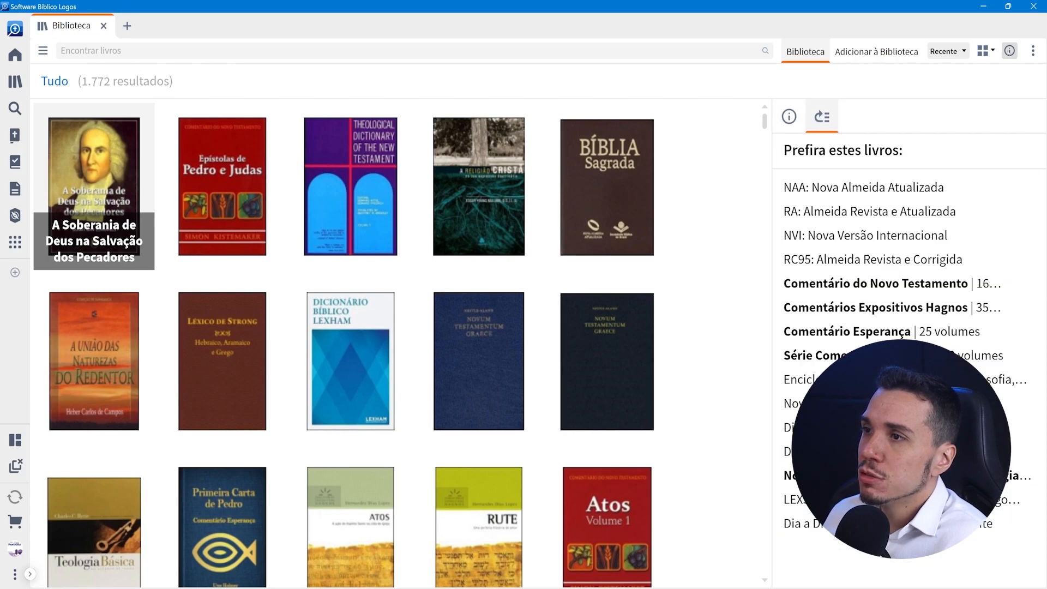
pyautogui.click(1011, 52)
# Step: Display the library in the full-screen reading view to examine its layout
pyautogui.click(1033, 51)
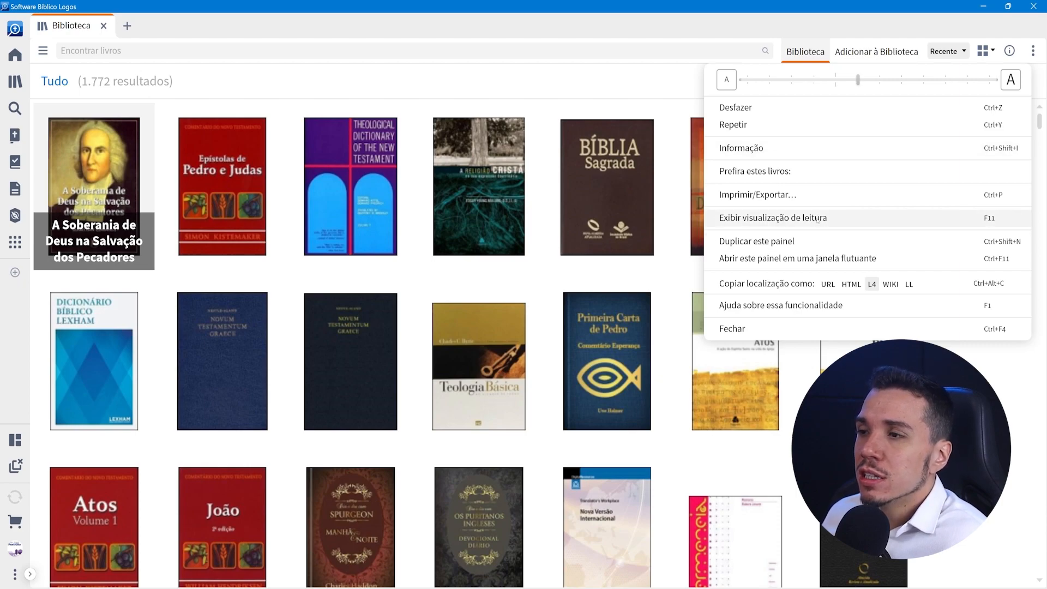
pyautogui.click(818, 218)
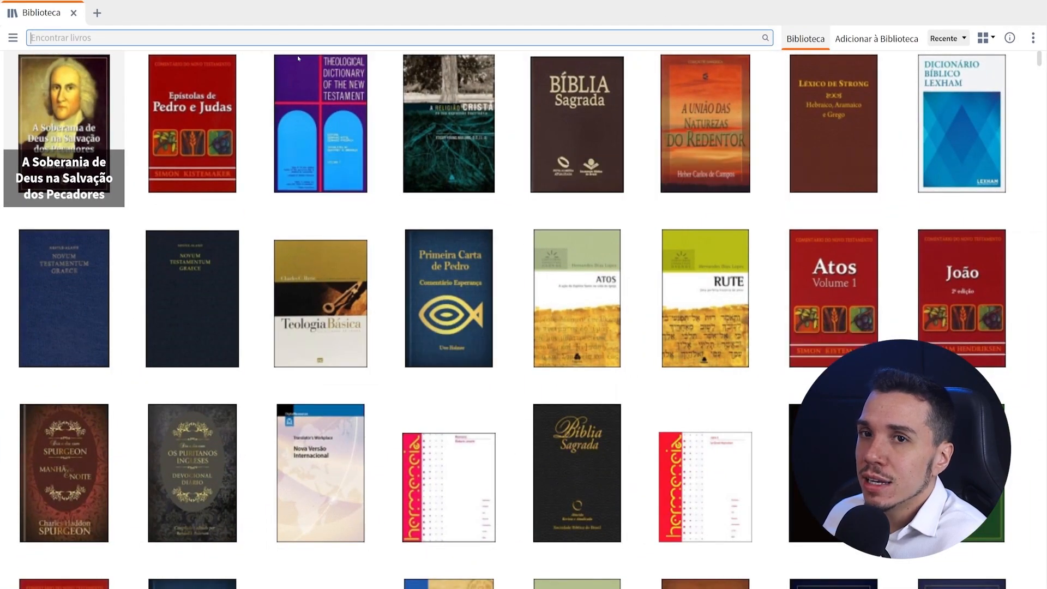
pyautogui.moveTo(317, 64)
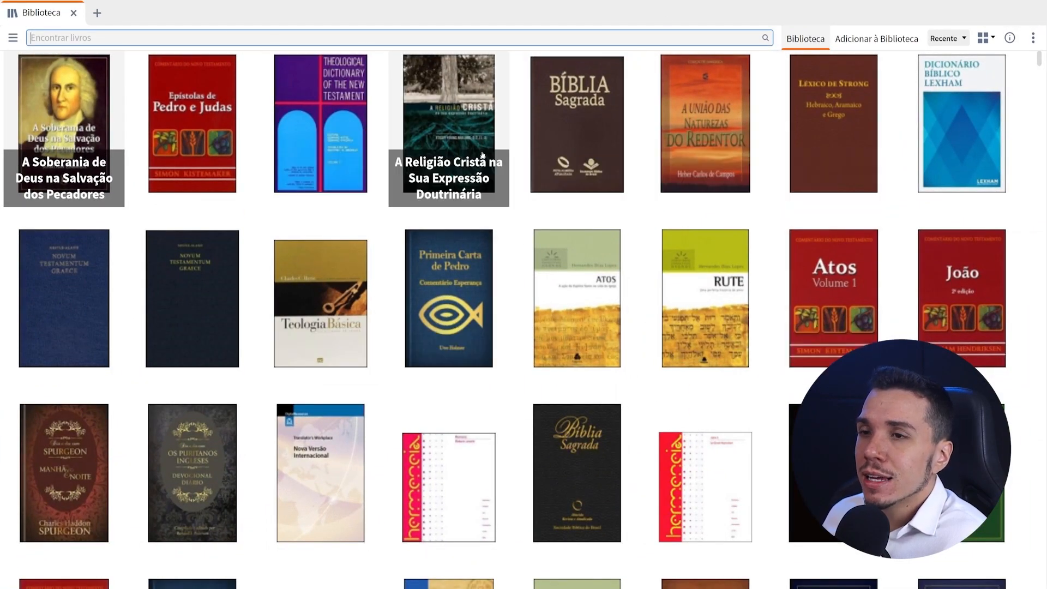
pyautogui.moveTo(483, 158)
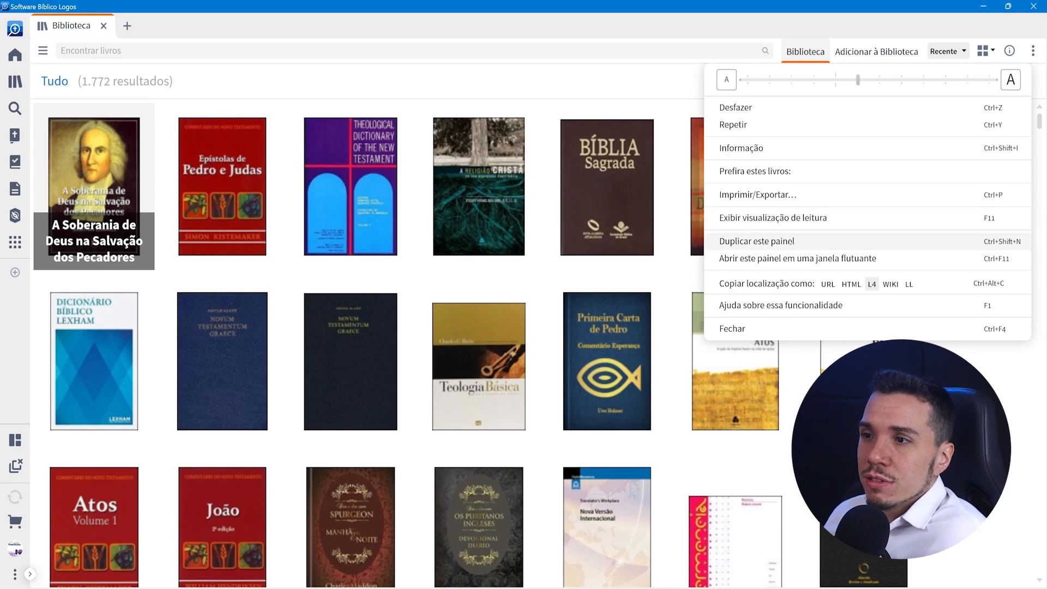
# Step: Duplicate the library panel beside the original and show the filter sidebar in the original panel
pyautogui.click(791, 242)
pyautogui.moveTo(157, 26); pyautogui.dragTo(867, 283)
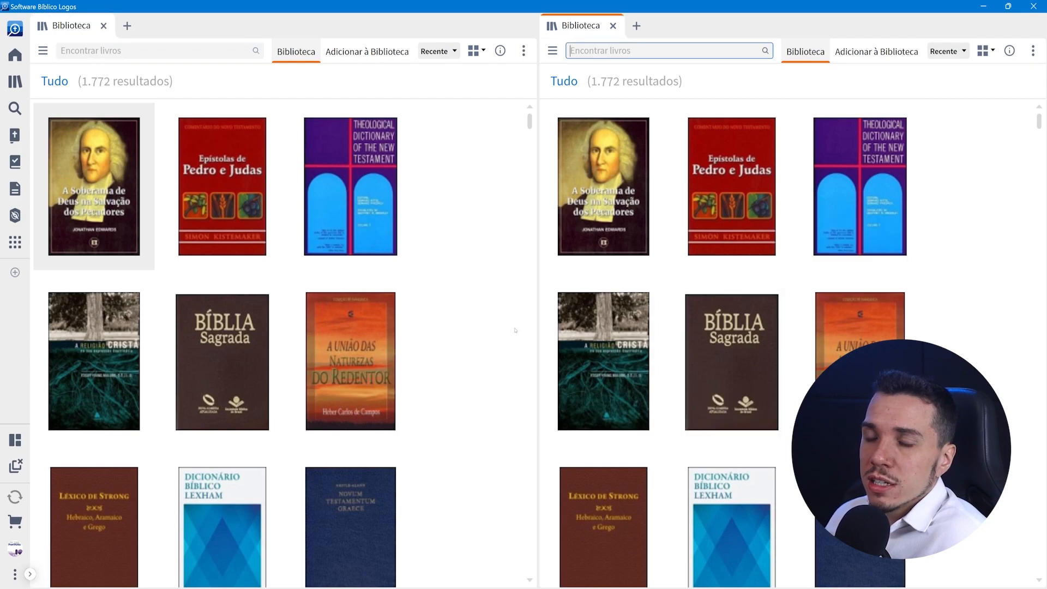
pyautogui.click(43, 51)
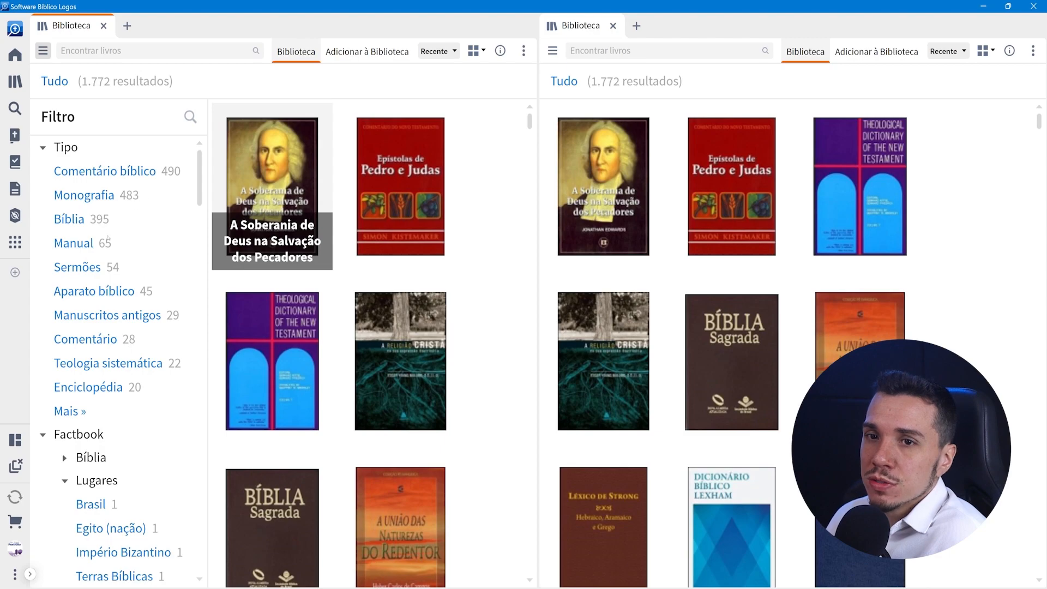
# Step: Filter the original library panel by the Comentário bíblico type and switch its display to Visualização em Mesaico
pyautogui.click(104, 172)
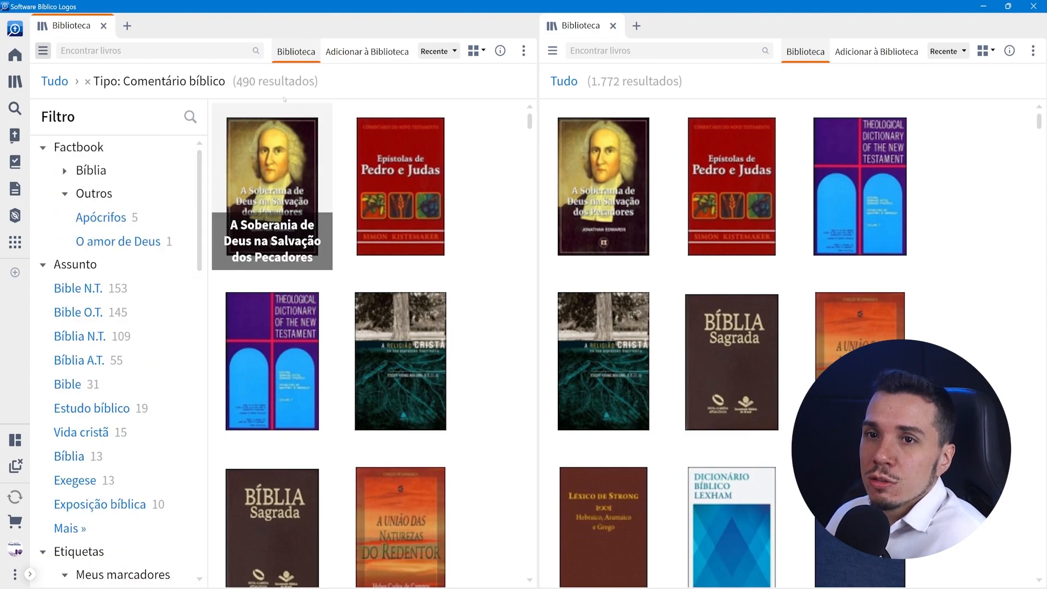
pyautogui.click(484, 55)
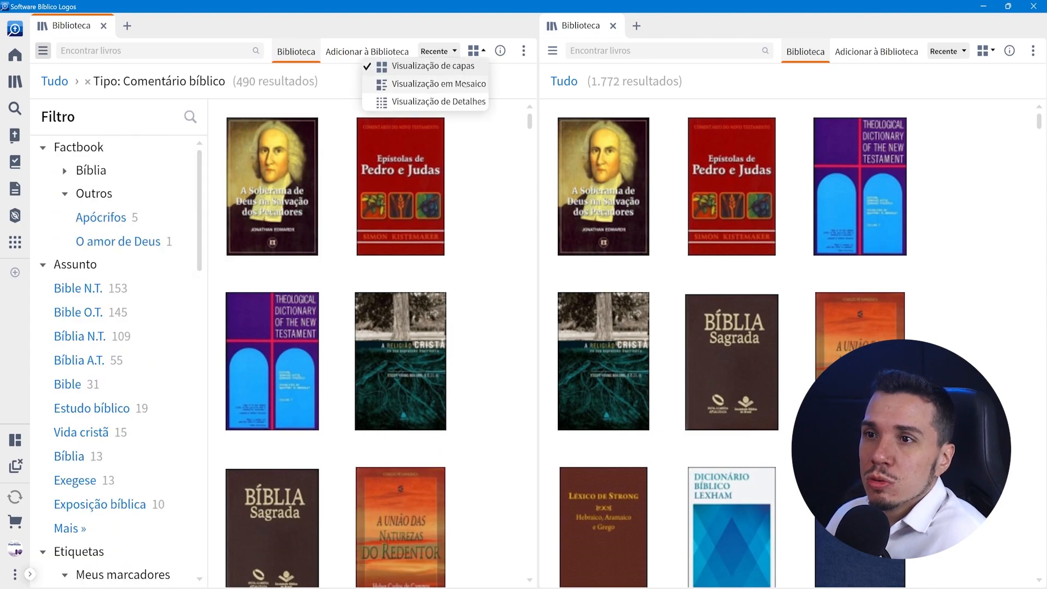
pyautogui.click(436, 84)
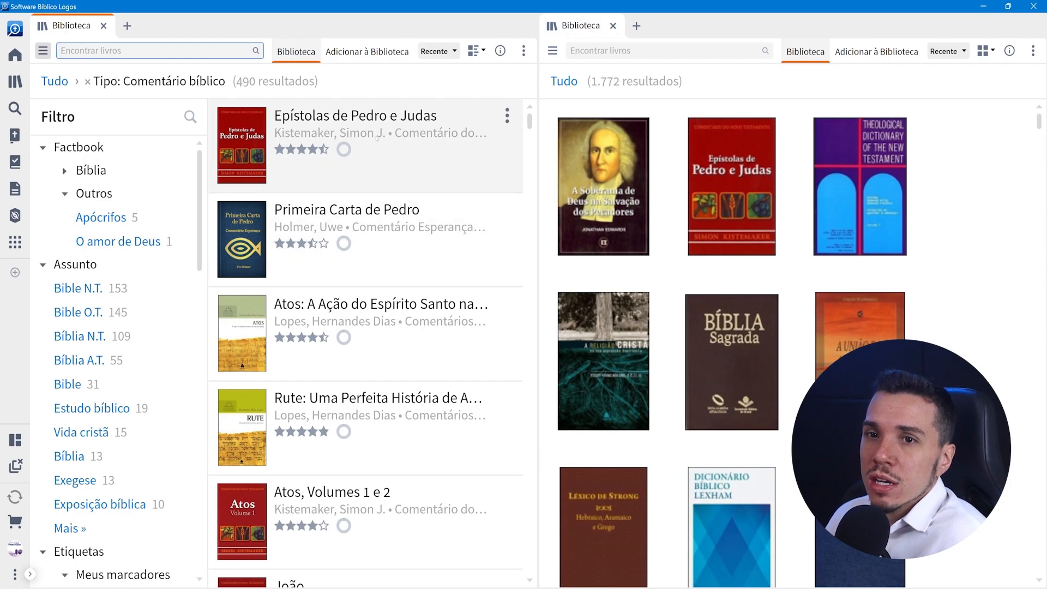
# Step: Close the duplicate library panel and clear the type filter in the remaining one to list all books
pyautogui.scroll(-15, 745, 282)
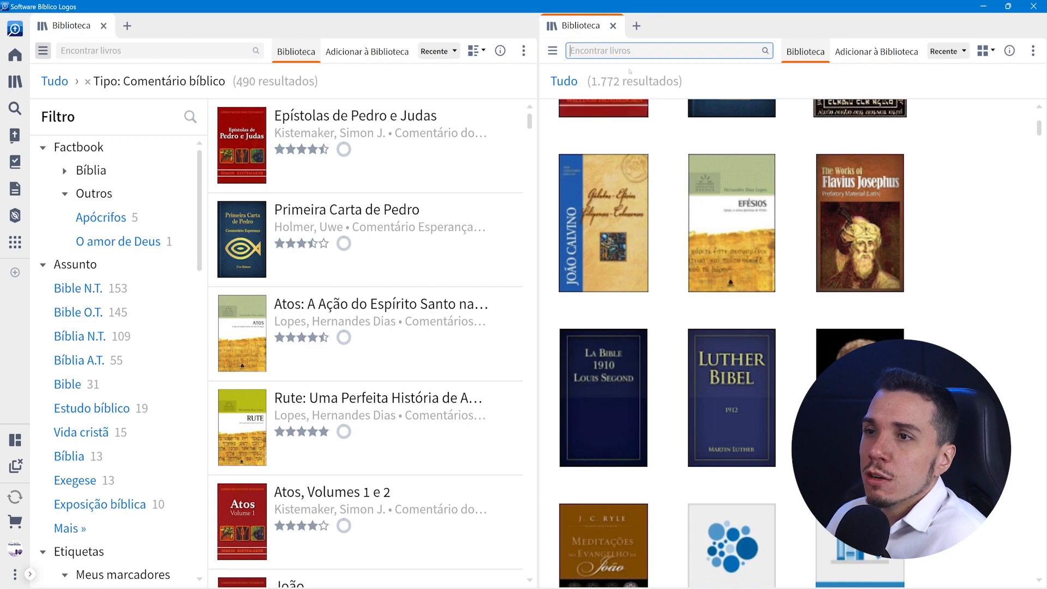
pyautogui.click(613, 26)
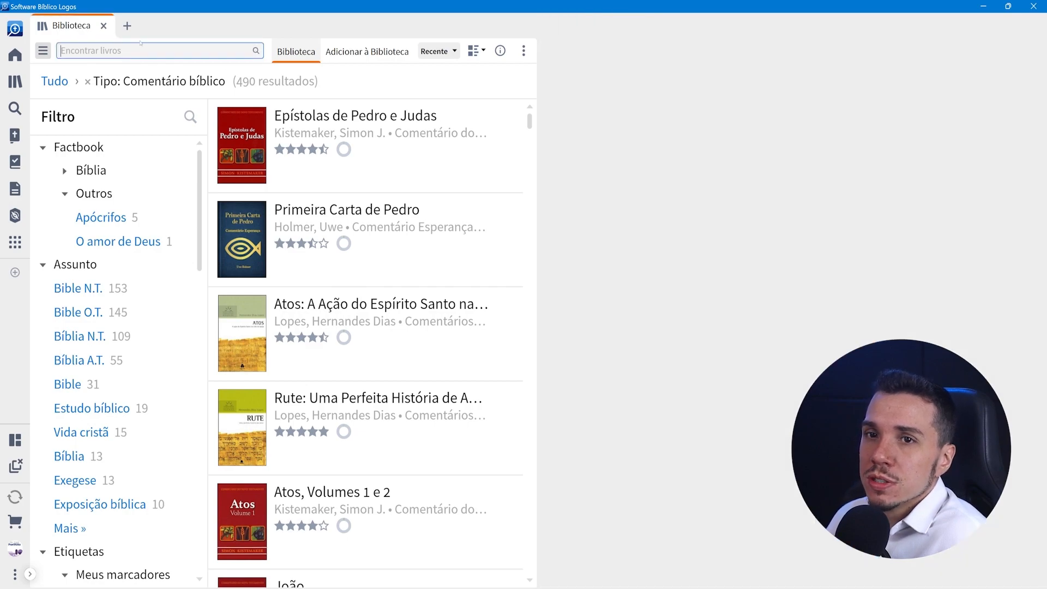
pyautogui.click(57, 82)
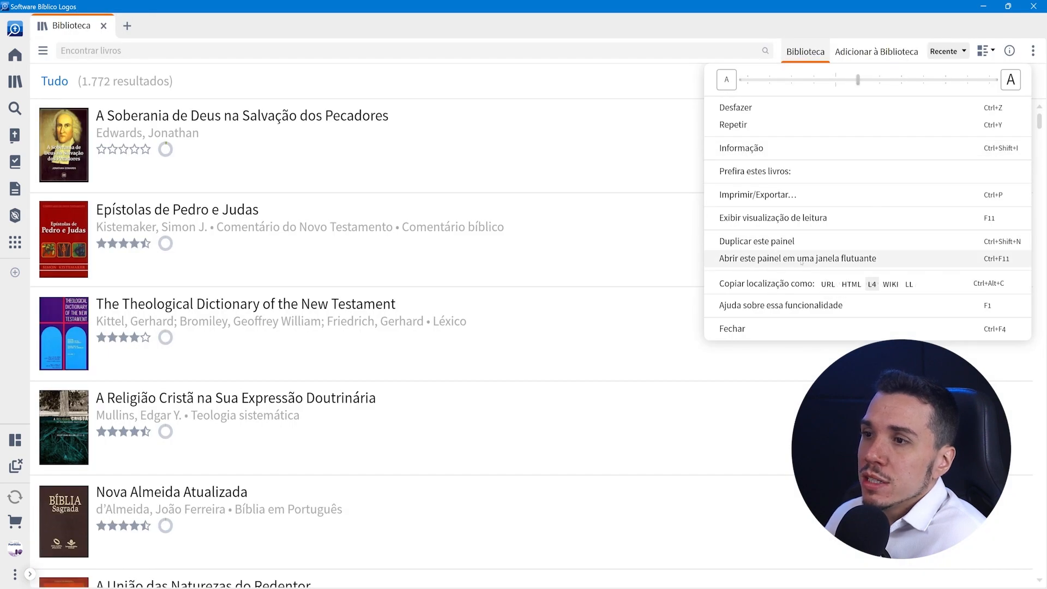
# Step: Open the library panel in a floating window, reposition it, and dock the panel back into the main window
pyautogui.click(812, 261)
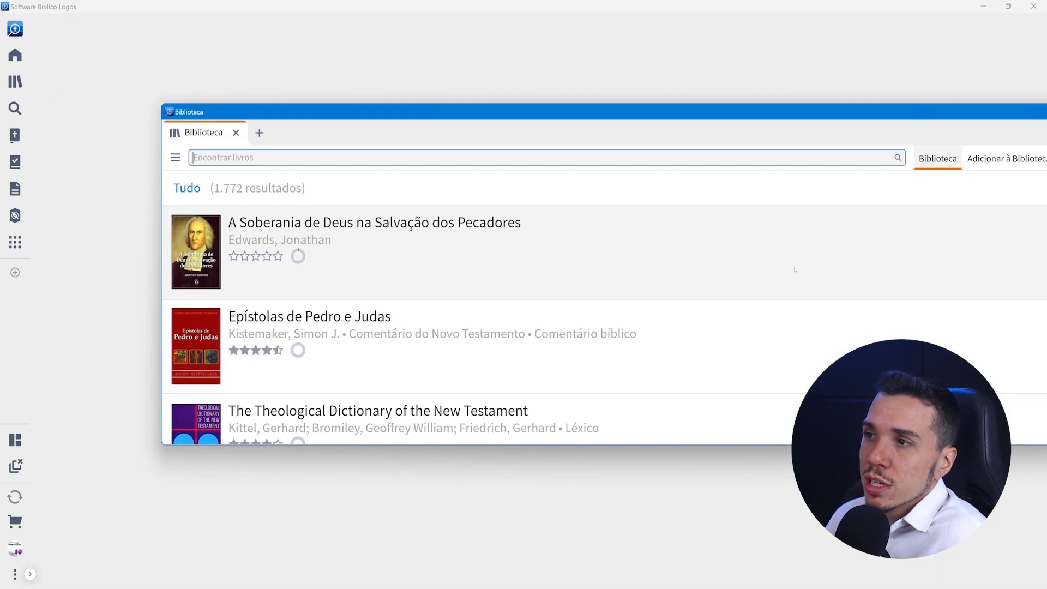
pyautogui.moveTo(553, 114); pyautogui.dragTo(507, 194)
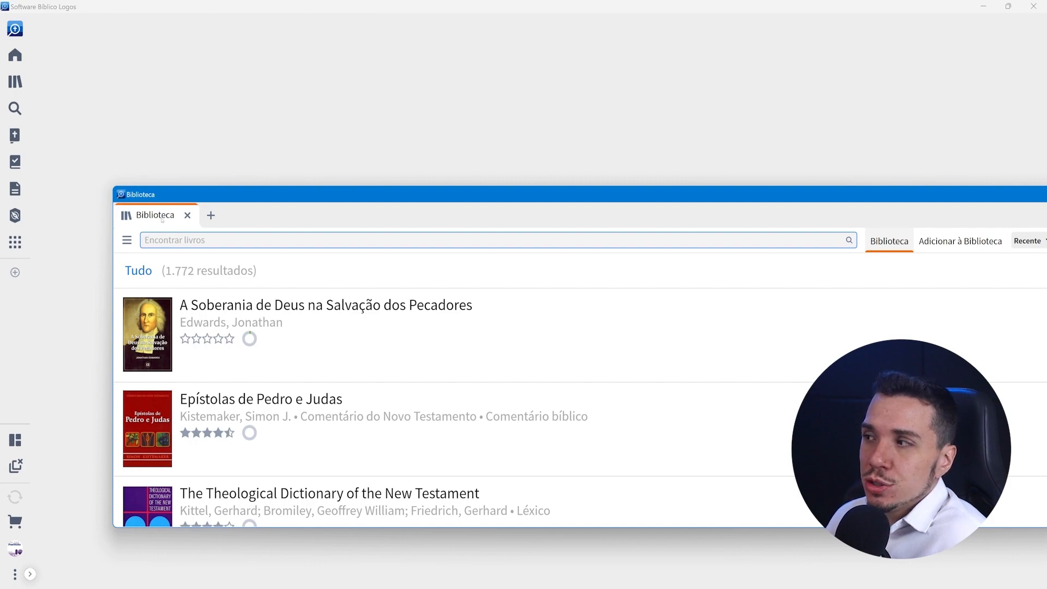
pyautogui.moveTo(163, 221); pyautogui.dragTo(382, 109)
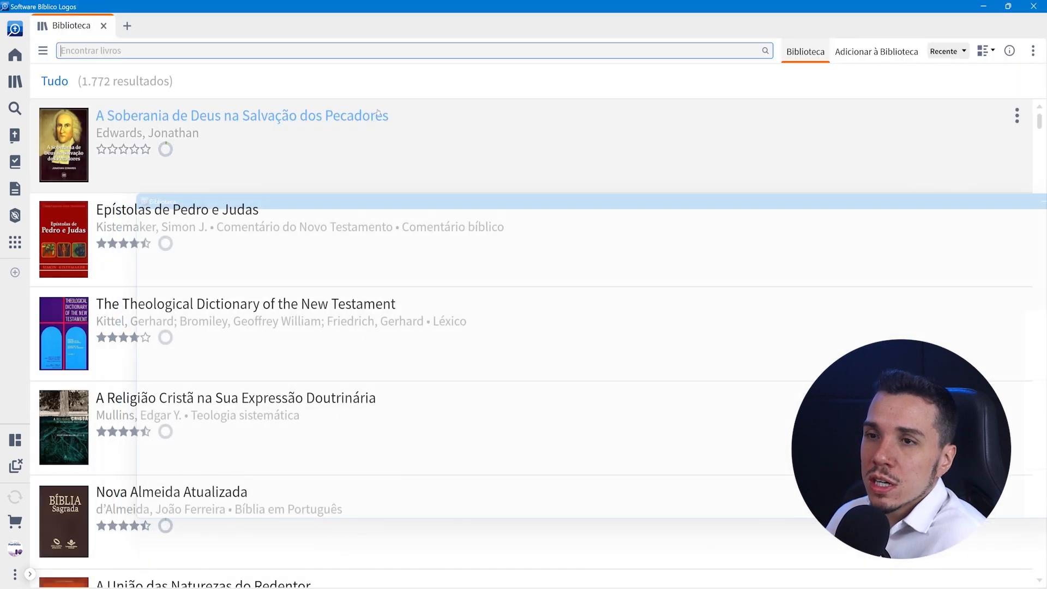
pyautogui.click(1033, 51)
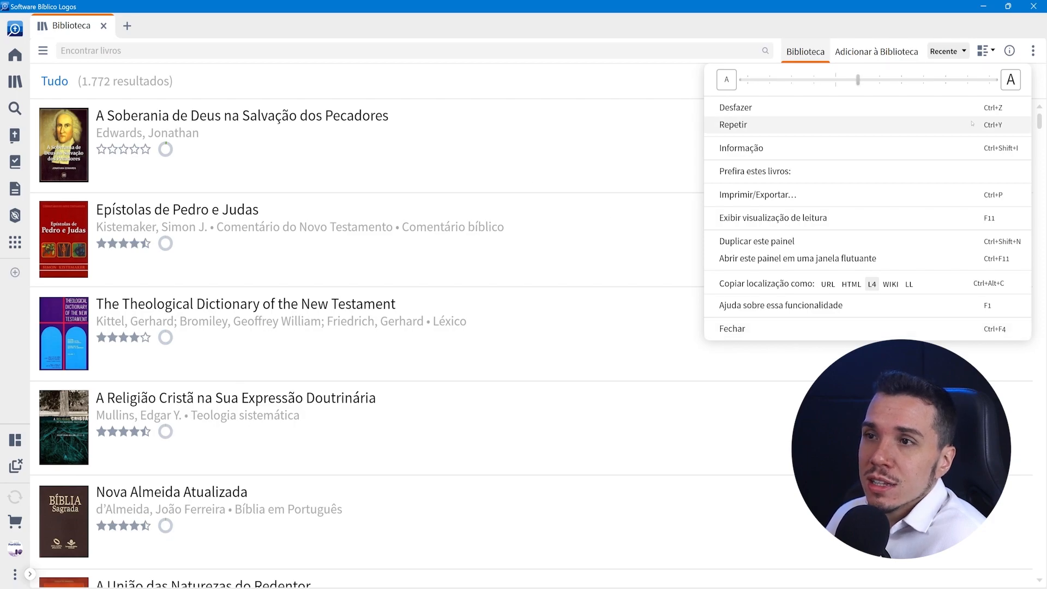
pyautogui.click(1032, 52)
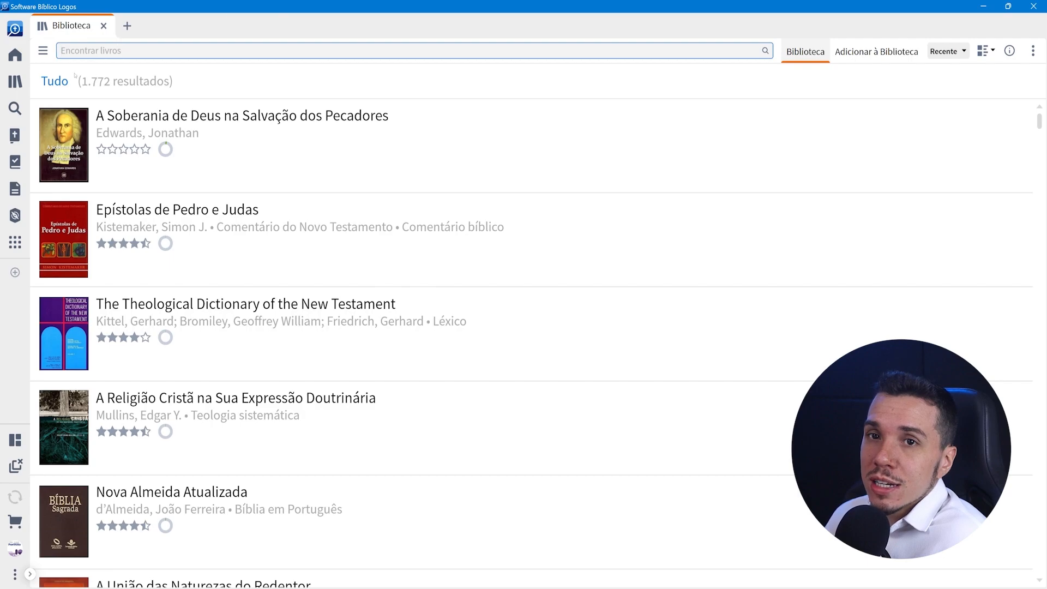
# Step: Show the library's filter sidebar, look through its categories, and widen it
pyautogui.click(44, 51)
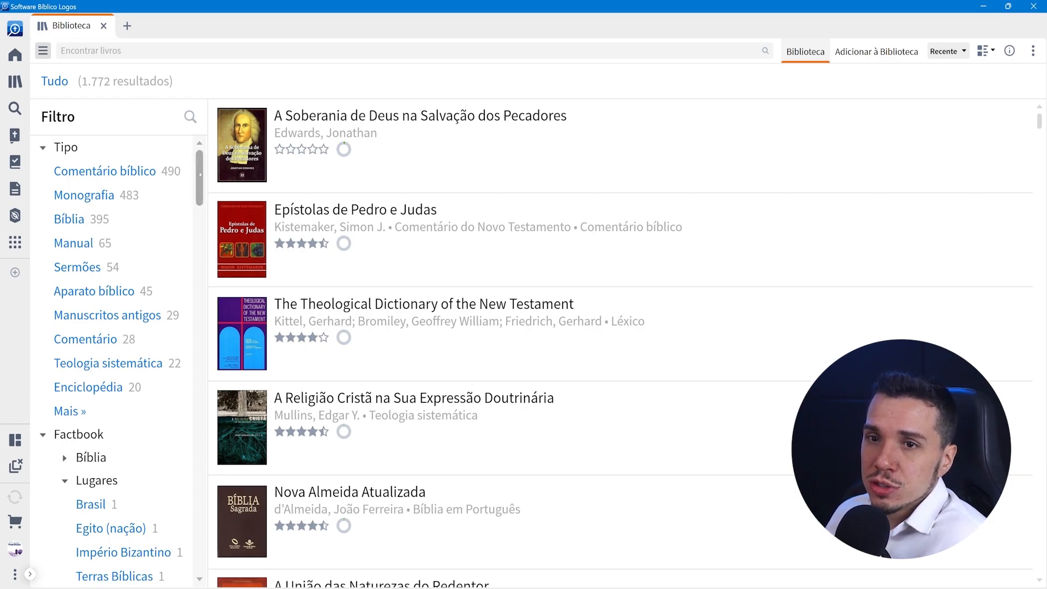
pyautogui.scroll(-5, 204, 172)
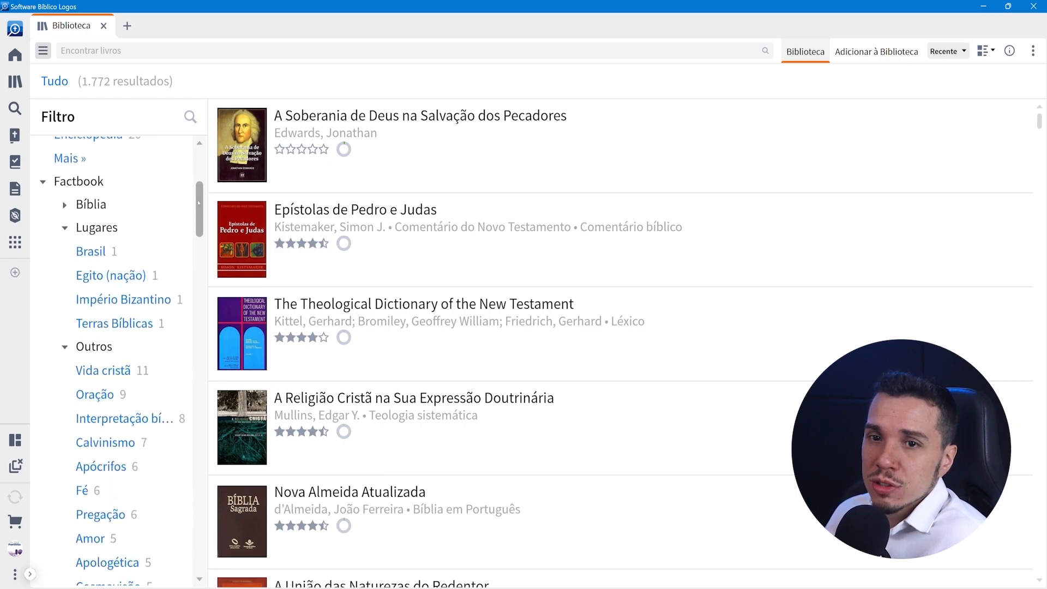
pyautogui.scroll(4, 191, 180)
pyautogui.scroll(2, 191, 179)
pyautogui.scroll(-15, 196, 229)
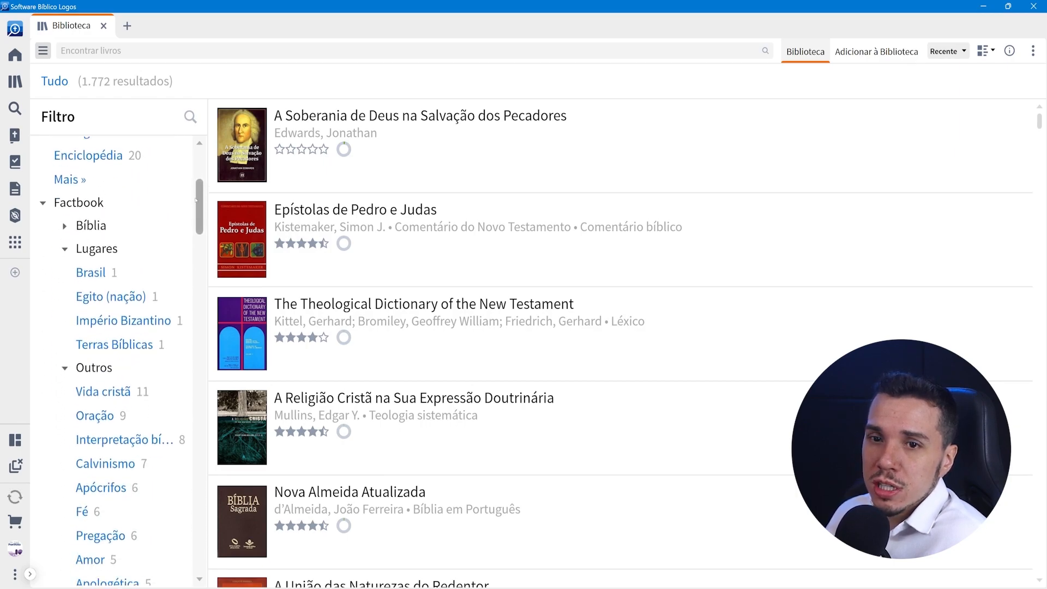
pyautogui.moveTo(200, 258); pyautogui.dragTo(208, 161)
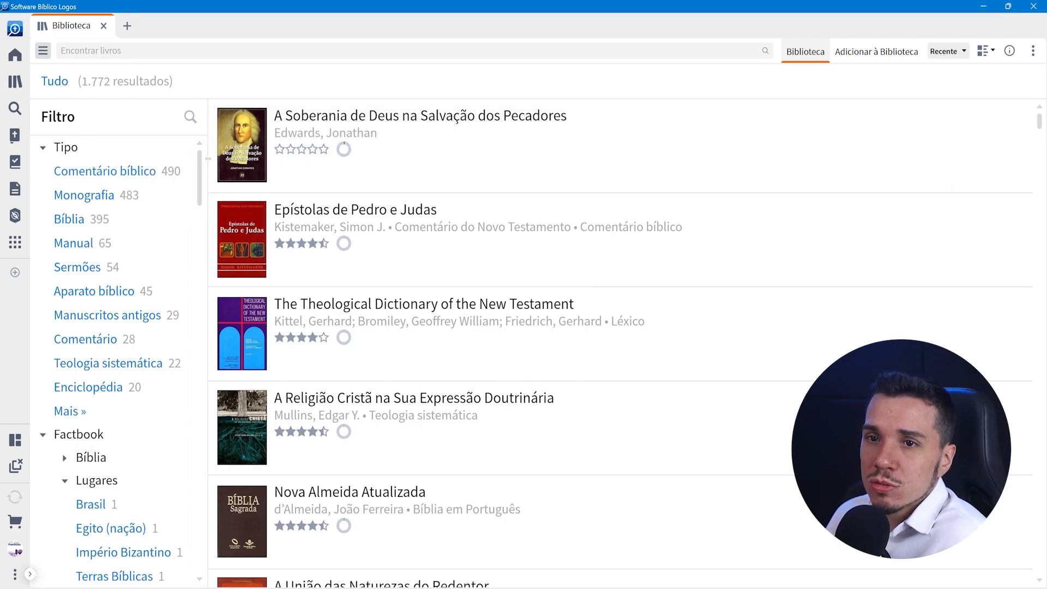
pyautogui.moveTo(208, 158); pyautogui.dragTo(257, 172)
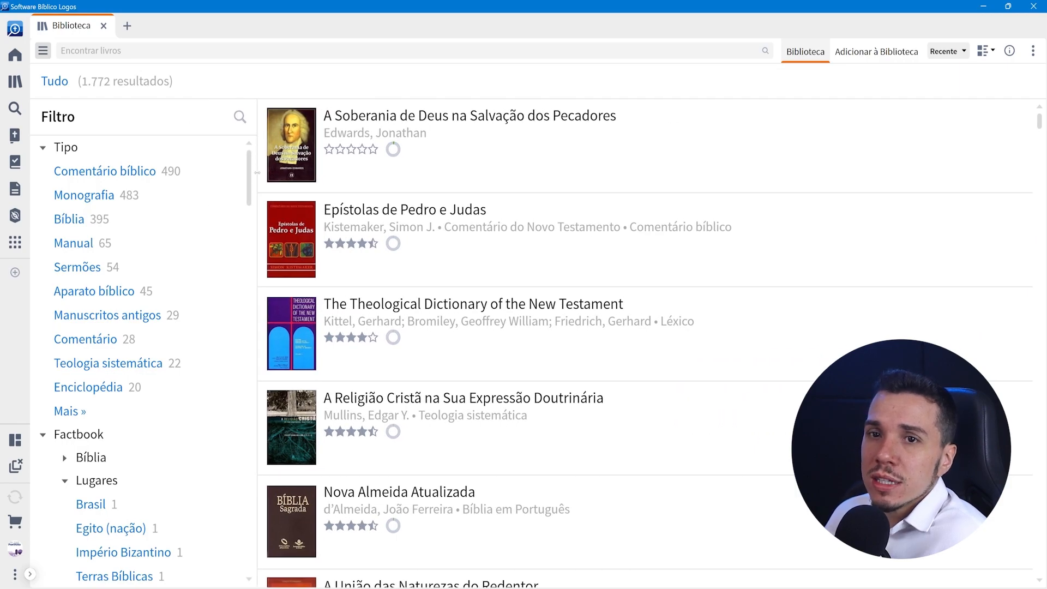
# Step: Search the filter categories for "ingl" and clear the search text
pyautogui.click(240, 117)
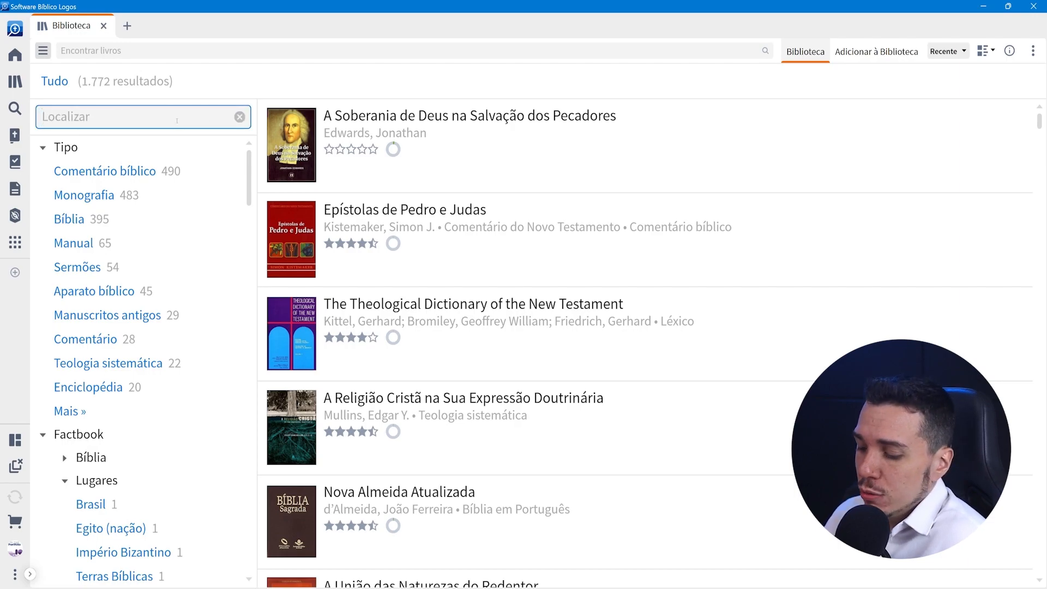
pyautogui.write('ingl')
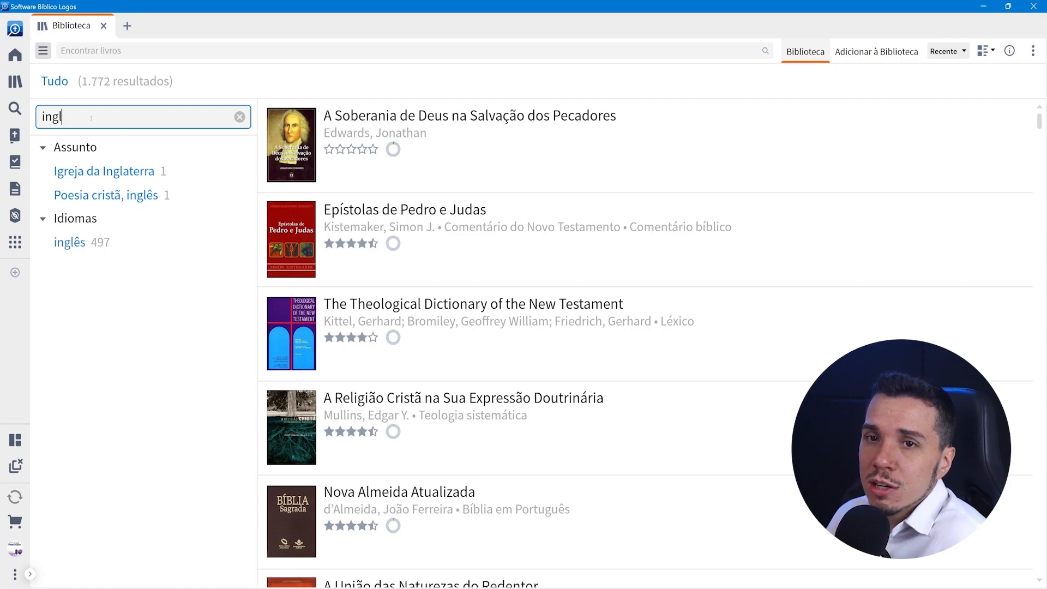
pyautogui.click(240, 117)
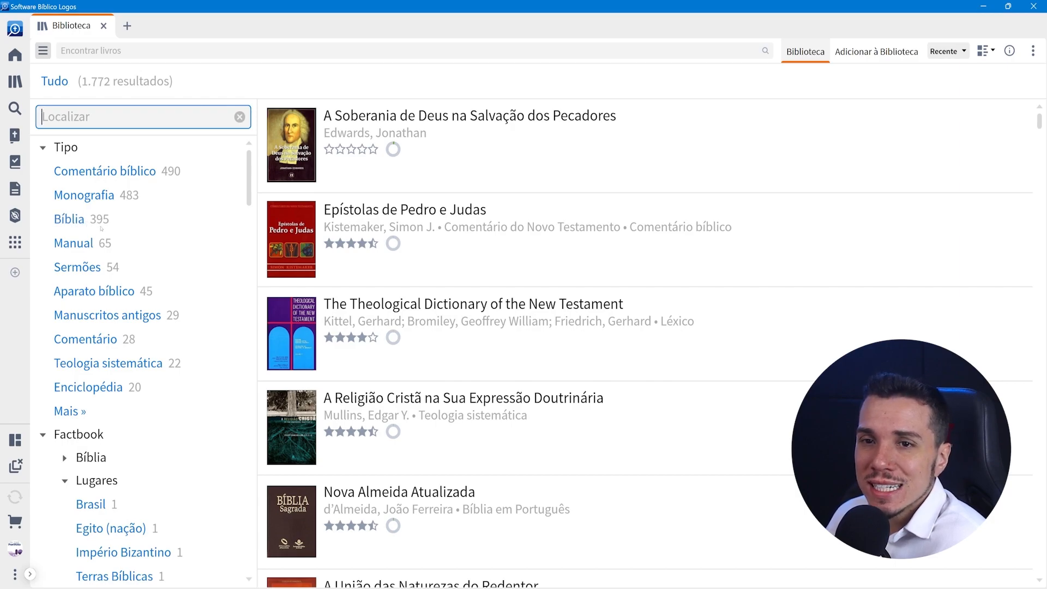
# Step: Filter the library by the Bíblia type to browse its books, and remove the filter
pyautogui.click(75, 221)
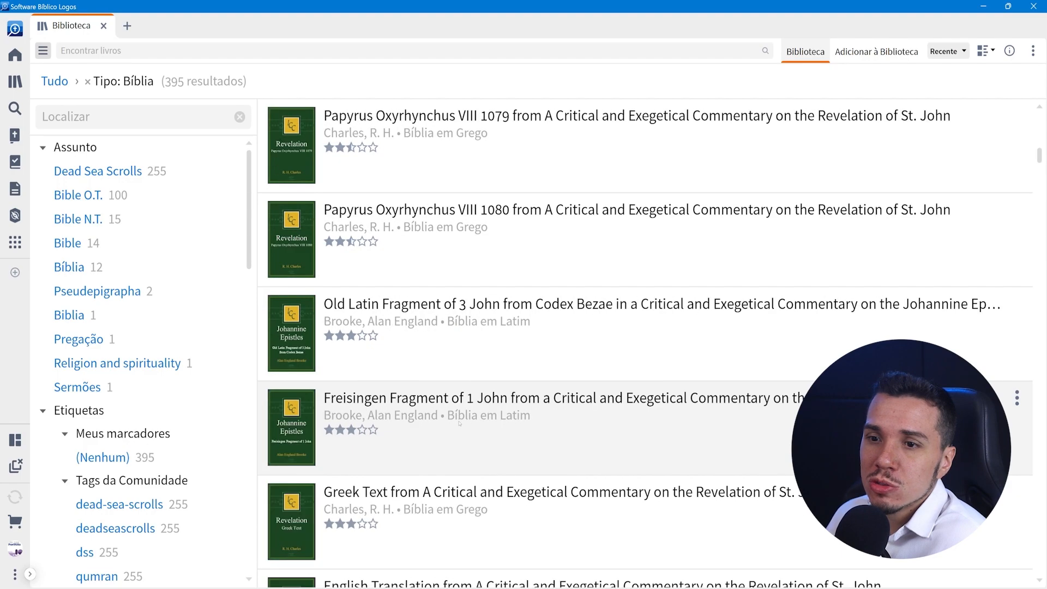
pyautogui.scroll(3, 459, 423)
pyautogui.scroll(-6, 459, 420)
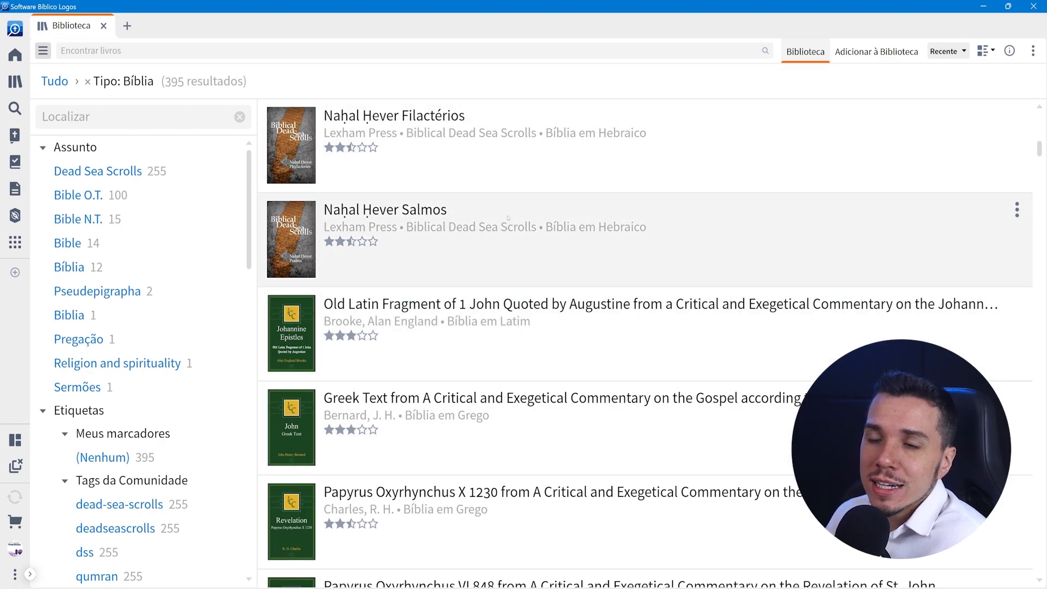
pyautogui.moveTo(507, 217)
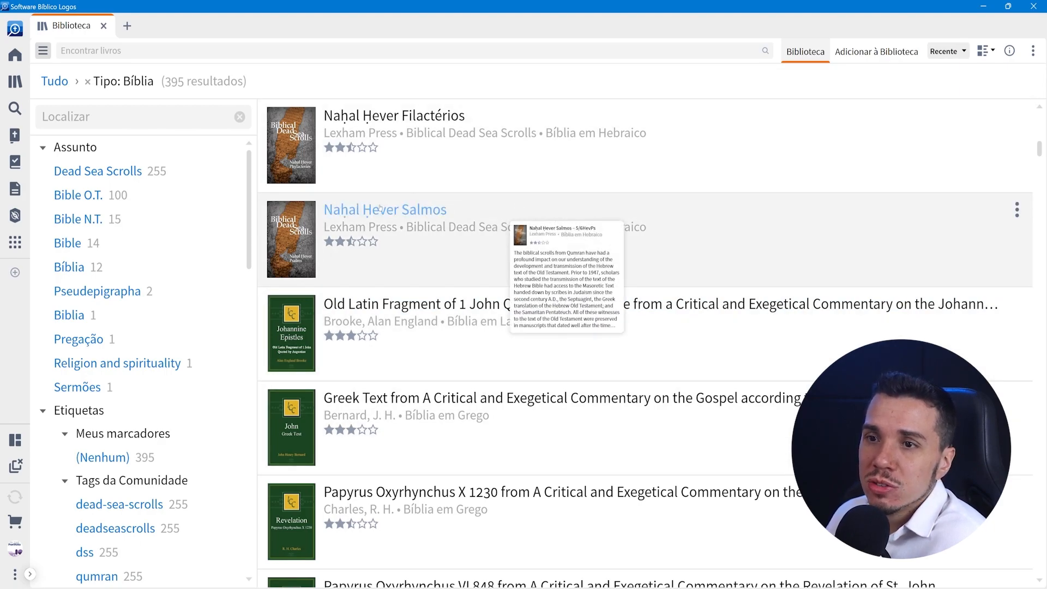
pyautogui.scroll(3, 414, 249)
pyautogui.scroll(3, 415, 249)
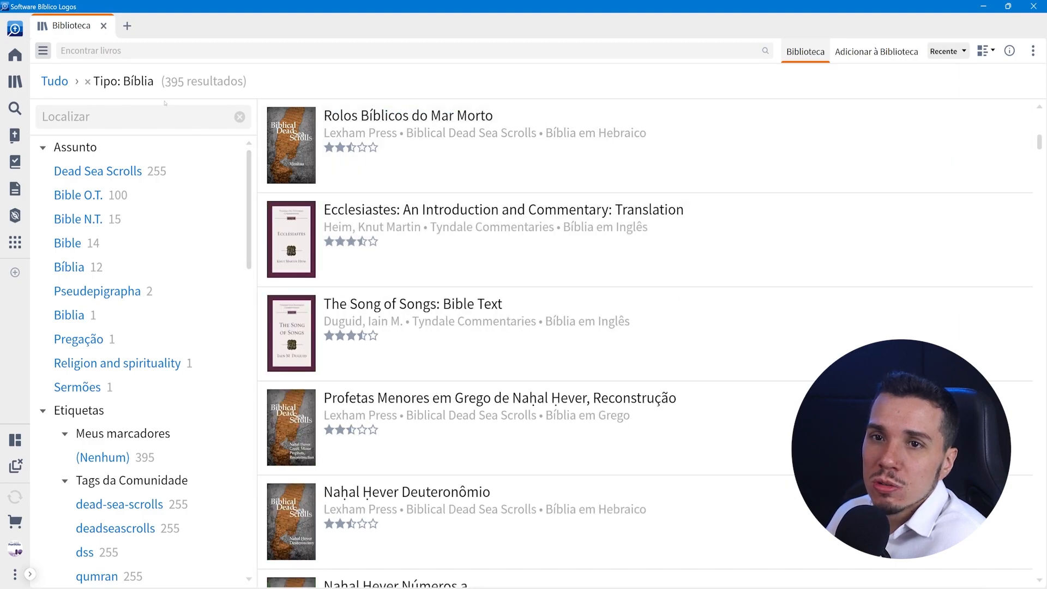
pyautogui.click(88, 81)
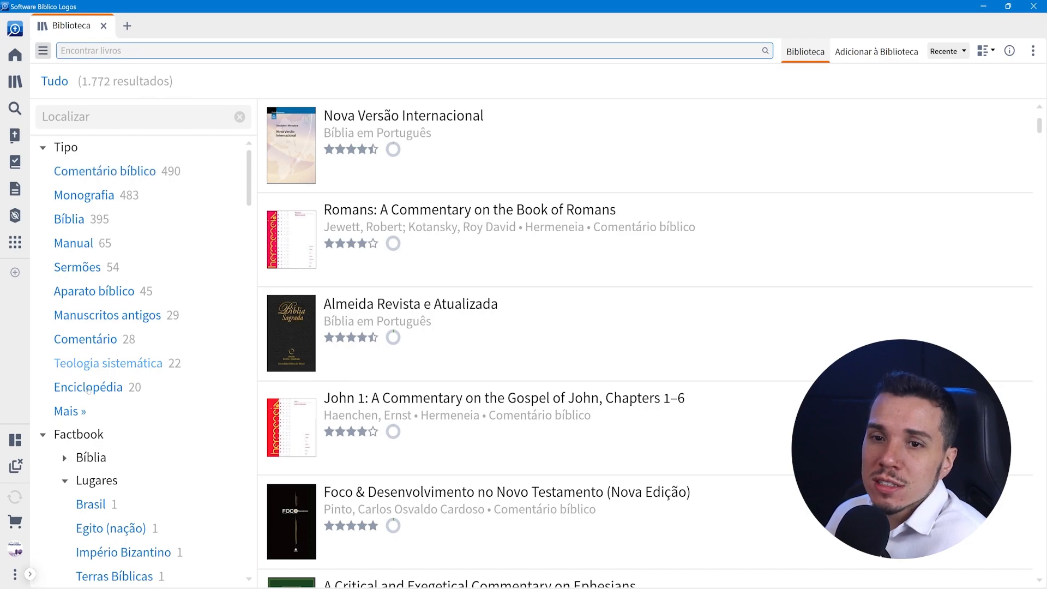
# Step: Expand the full Tipo list, filter the library by Enciclopédia to view its books, and remove the filter
pyautogui.click(73, 409)
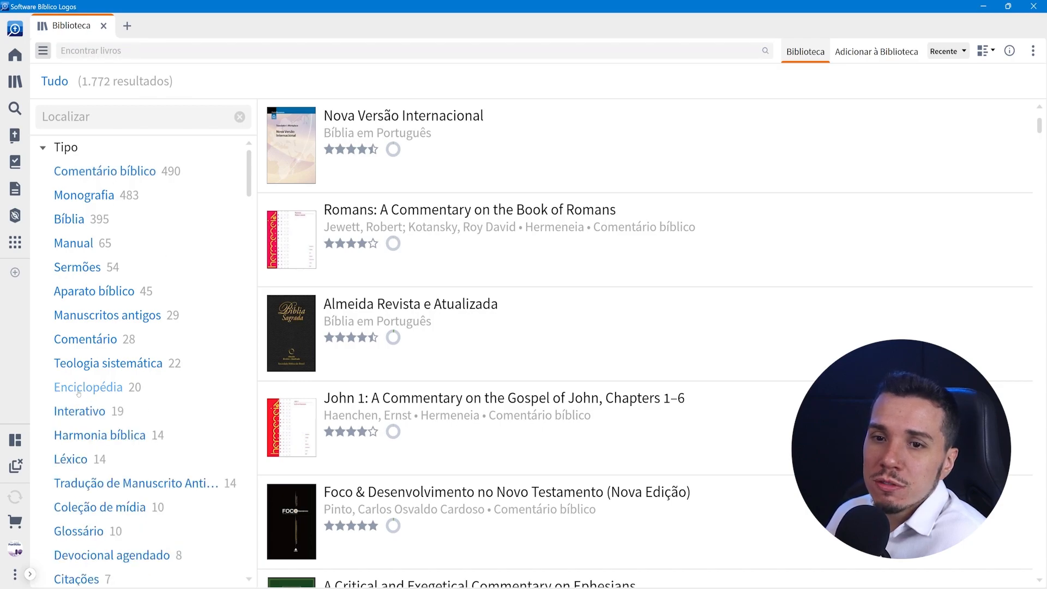
pyautogui.click(77, 388)
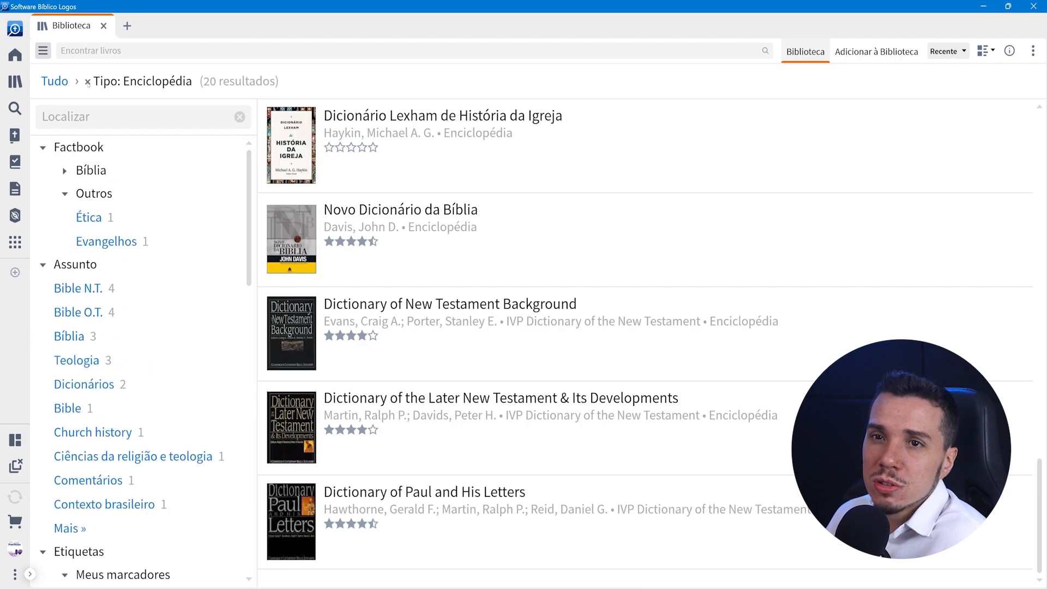
pyautogui.click(87, 81)
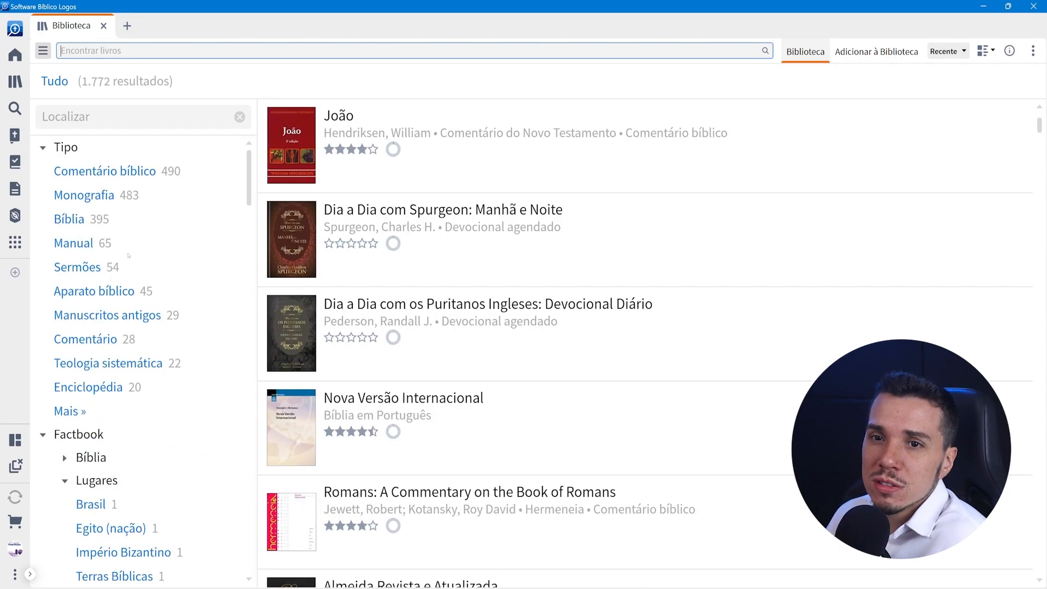
# Step: Filter the library by the Monografia type, browse the books and their description previews, and remove the filter
pyautogui.click(98, 198)
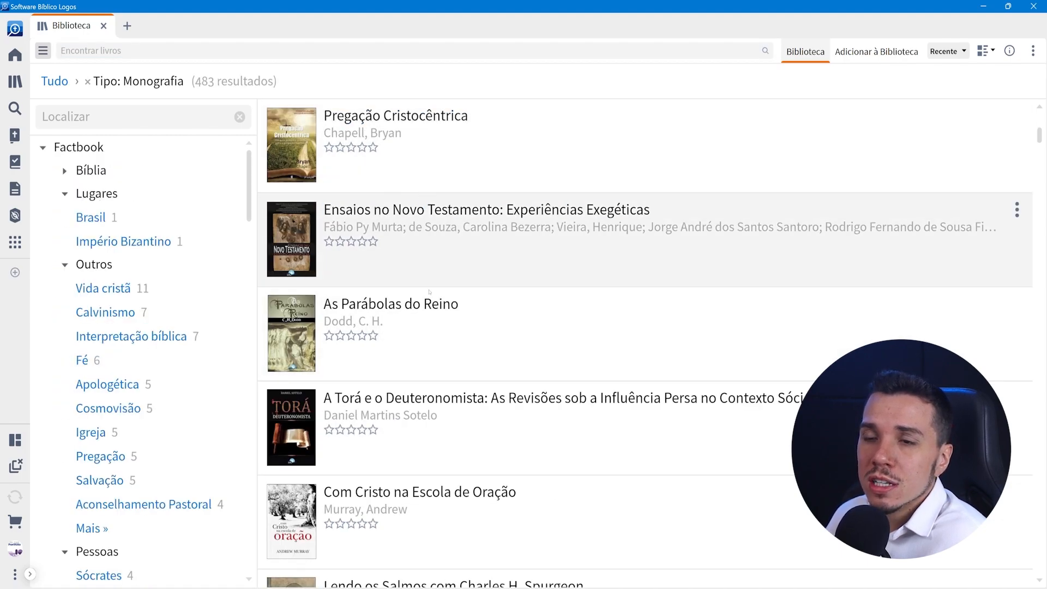
pyautogui.scroll(-10, 458, 456)
pyautogui.scroll(-20, 459, 455)
pyautogui.scroll(-20, 458, 456)
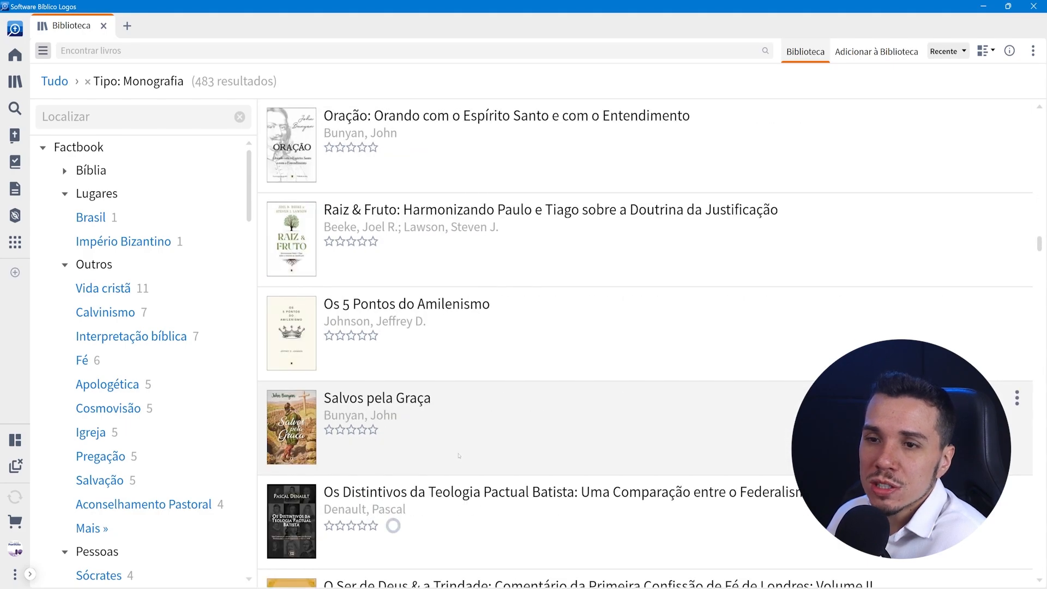
pyautogui.moveTo(459, 456)
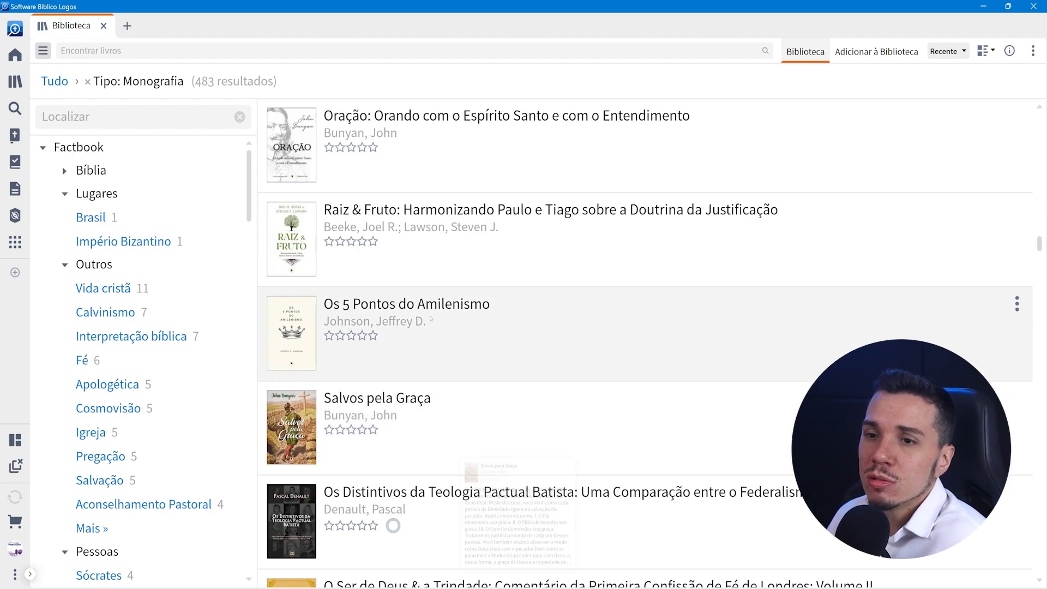
pyautogui.moveTo(415, 306)
pyautogui.scroll(-5, 392, 158)
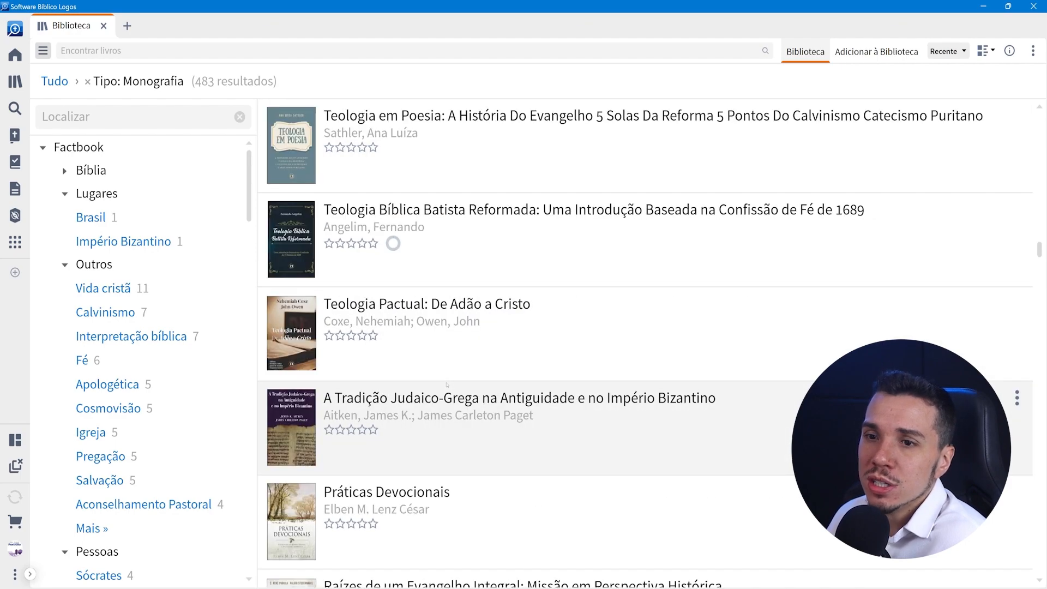
pyautogui.moveTo(396, 181)
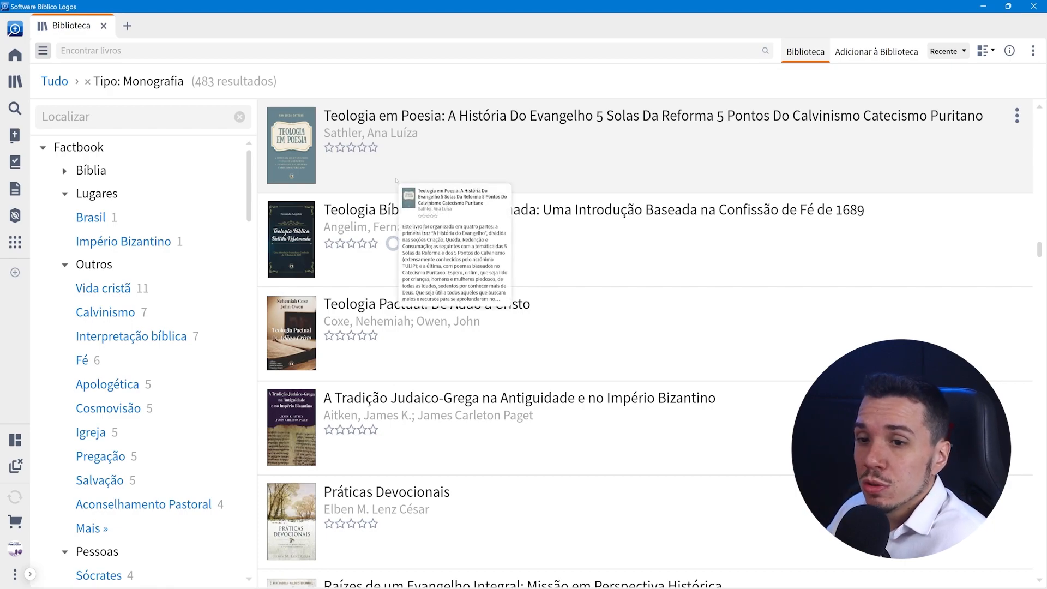
pyautogui.click(87, 83)
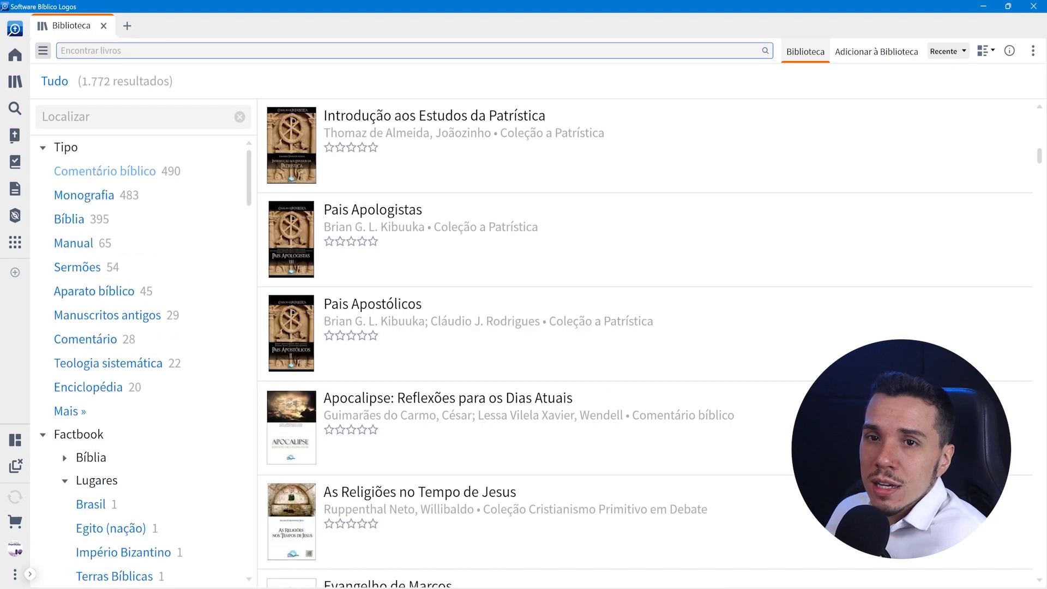
# Step: Expand the full Tipo list and filter the library by Léxico
pyautogui.click(70, 413)
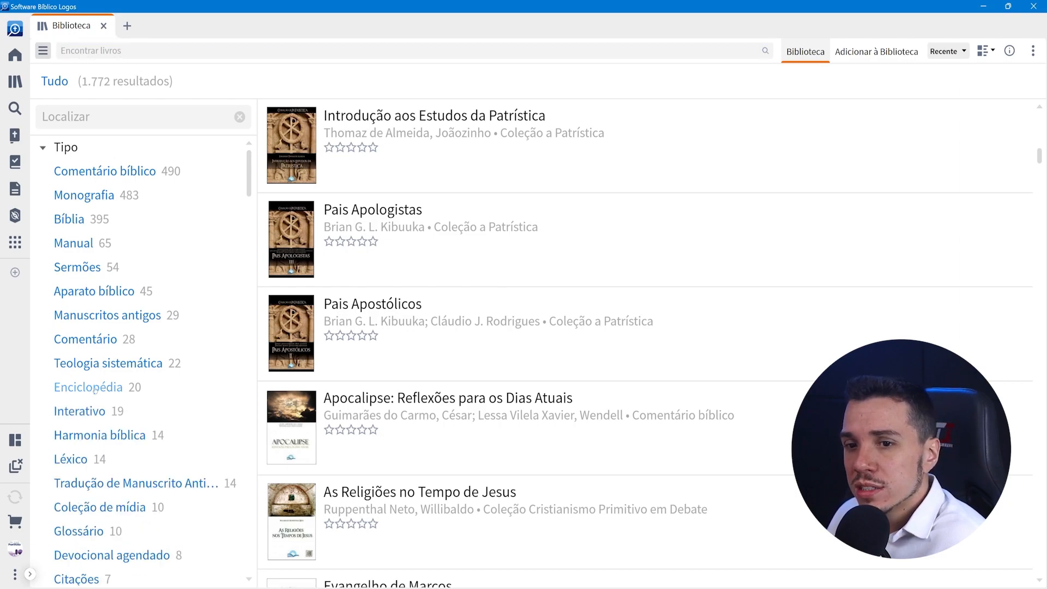
pyautogui.click(71, 459)
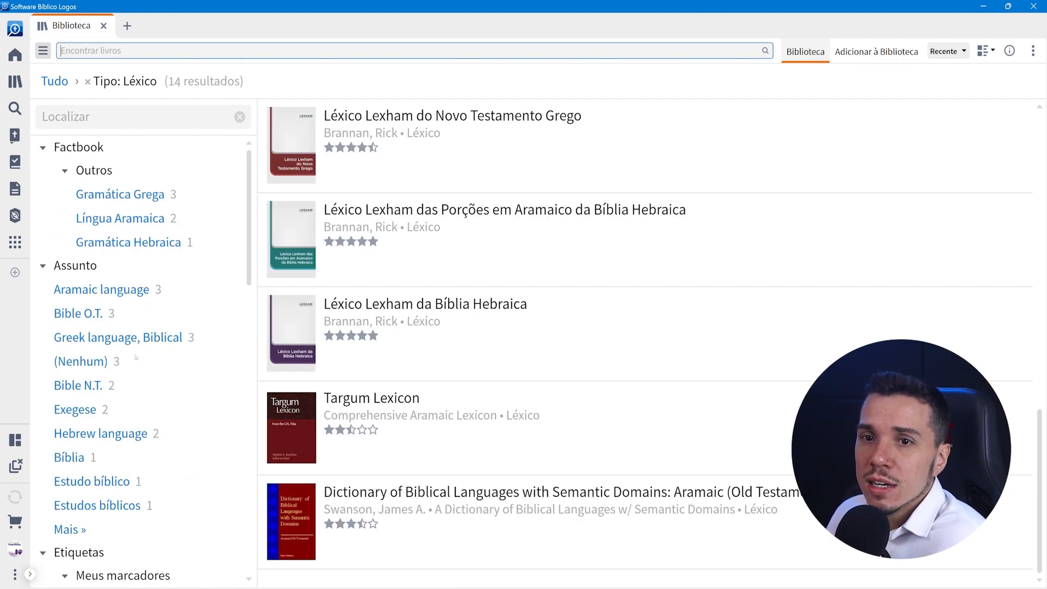
# Step: Remove the Léxico filter and expand the Bíblia group under Factbook to browse the Factbook categories in the sidebar
pyautogui.click(88, 85)
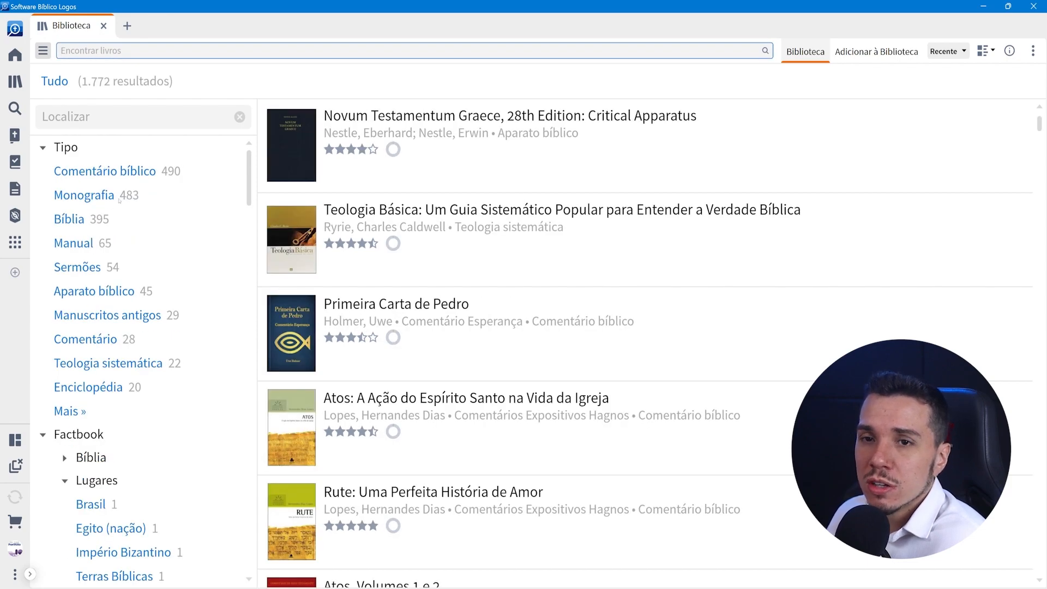
pyautogui.scroll(-5, 52, 434)
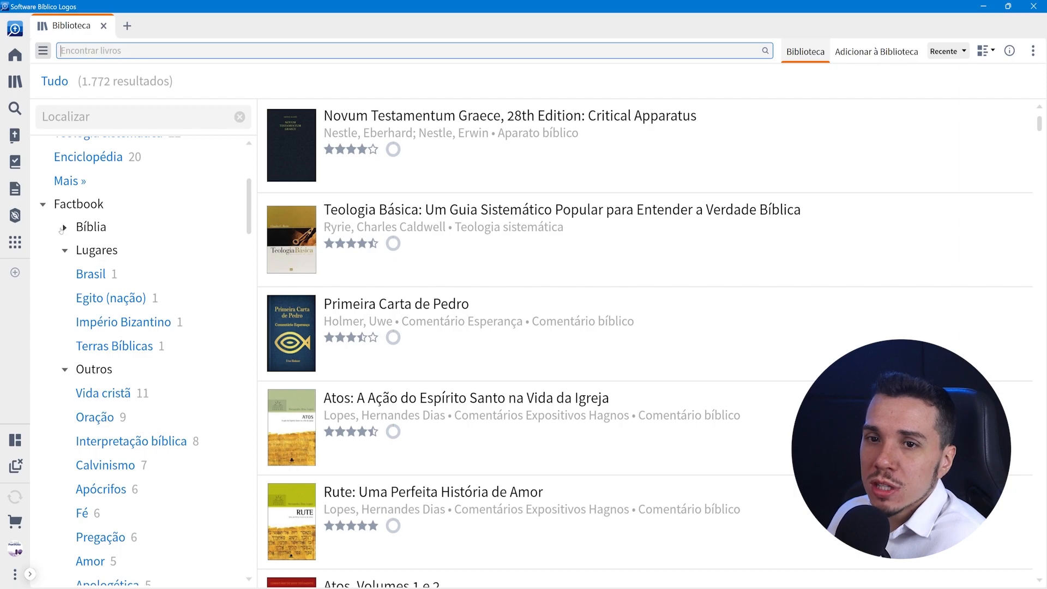
pyautogui.click(63, 228)
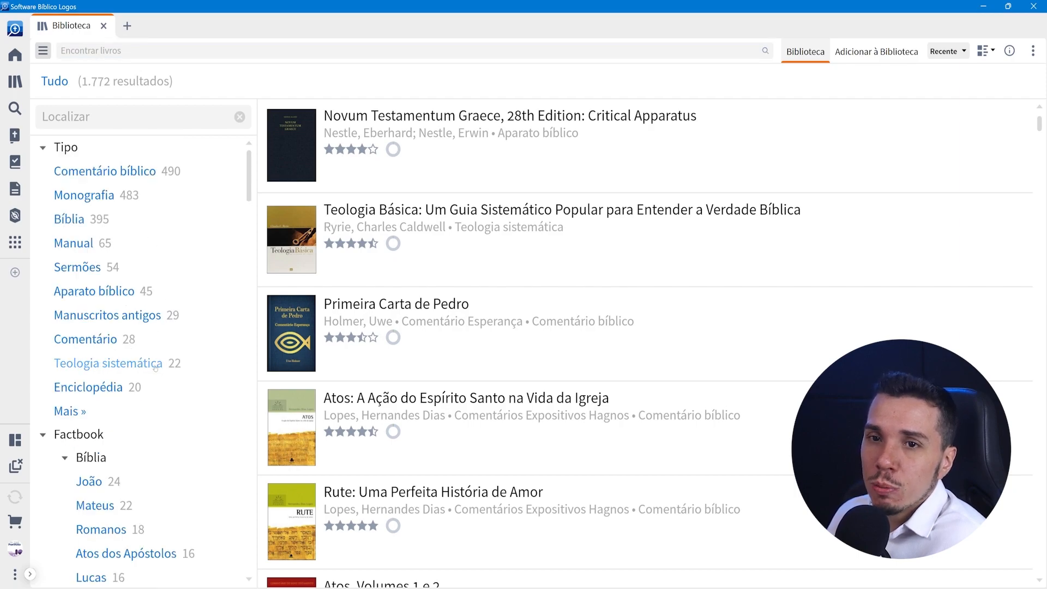
pyautogui.scroll(-3, 152, 366)
pyautogui.scroll(-3, 143, 458)
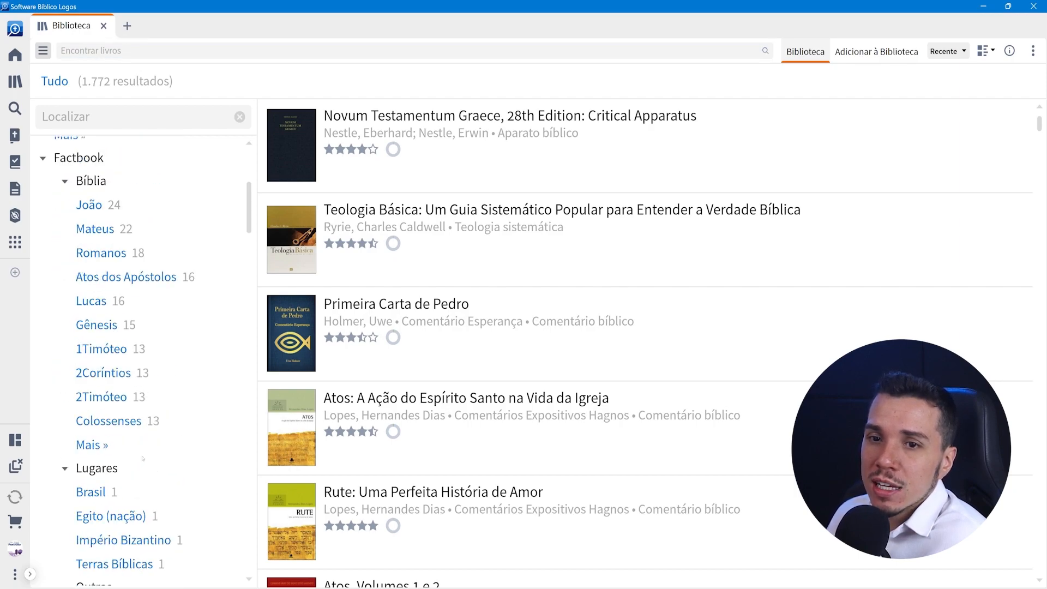
pyautogui.scroll(-10, 79, 166)
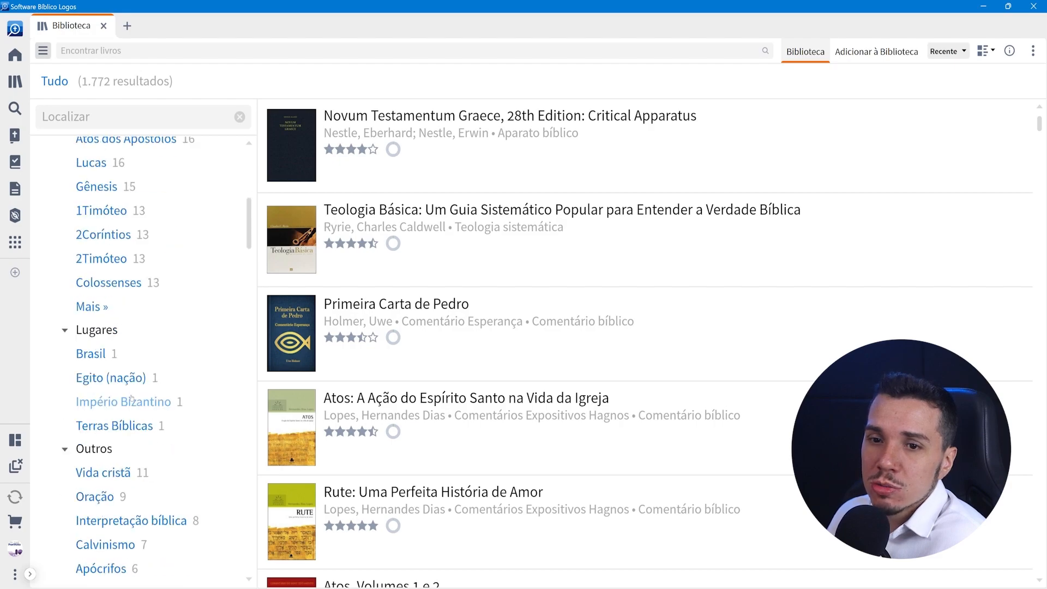
pyautogui.scroll(-5, 132, 398)
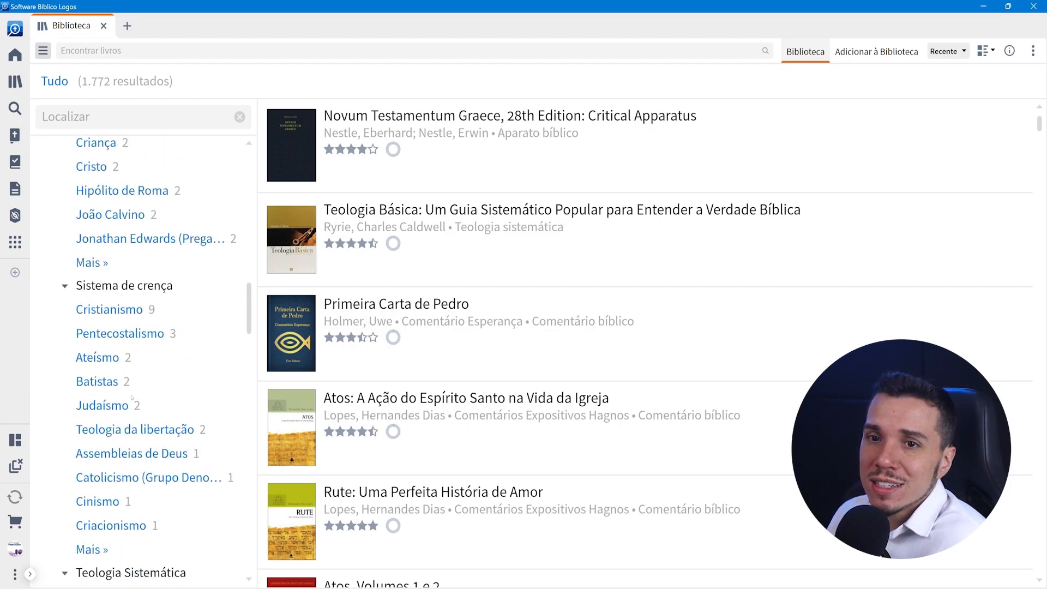
pyautogui.scroll(-3, 132, 398)
pyautogui.scroll(12, 132, 397)
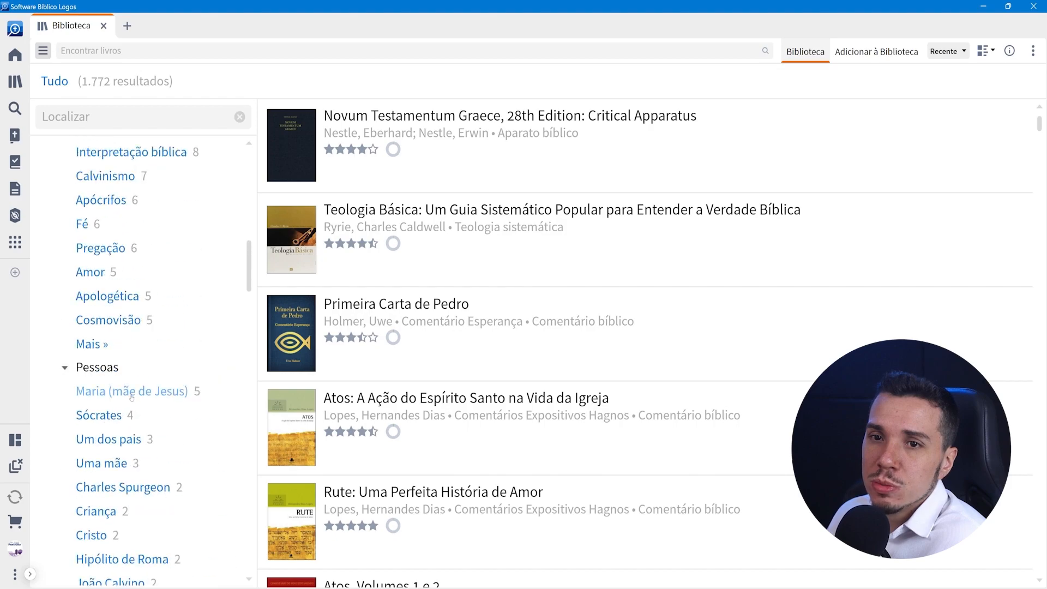
pyautogui.scroll(8, 132, 397)
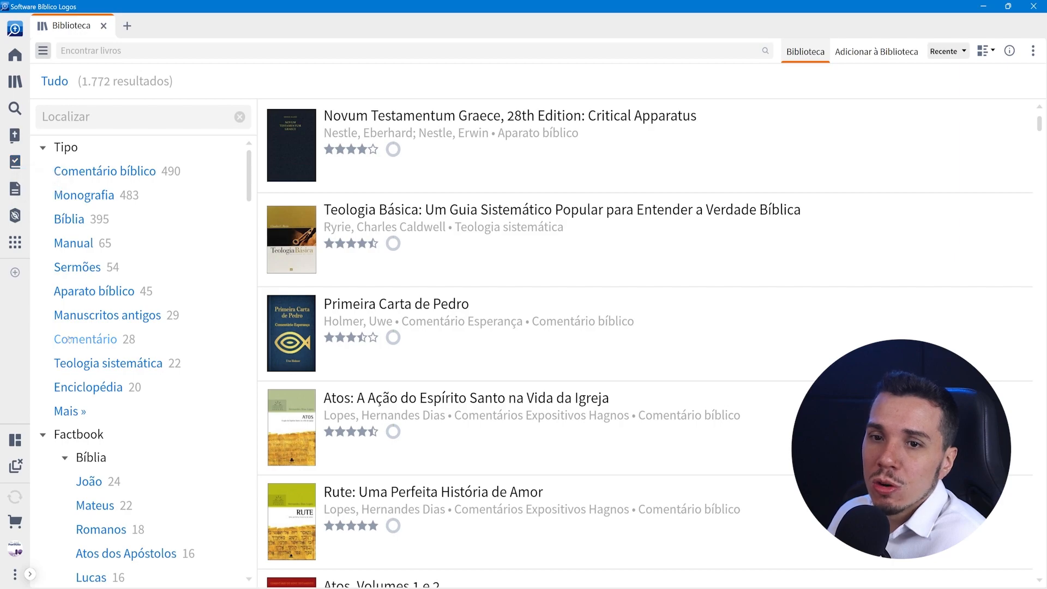
# Step: Collapse the Factbook section of the filter sidebar and look over the Assunto and Tipo entries
pyautogui.click(43, 435)
pyautogui.scroll(-3, 136, 437)
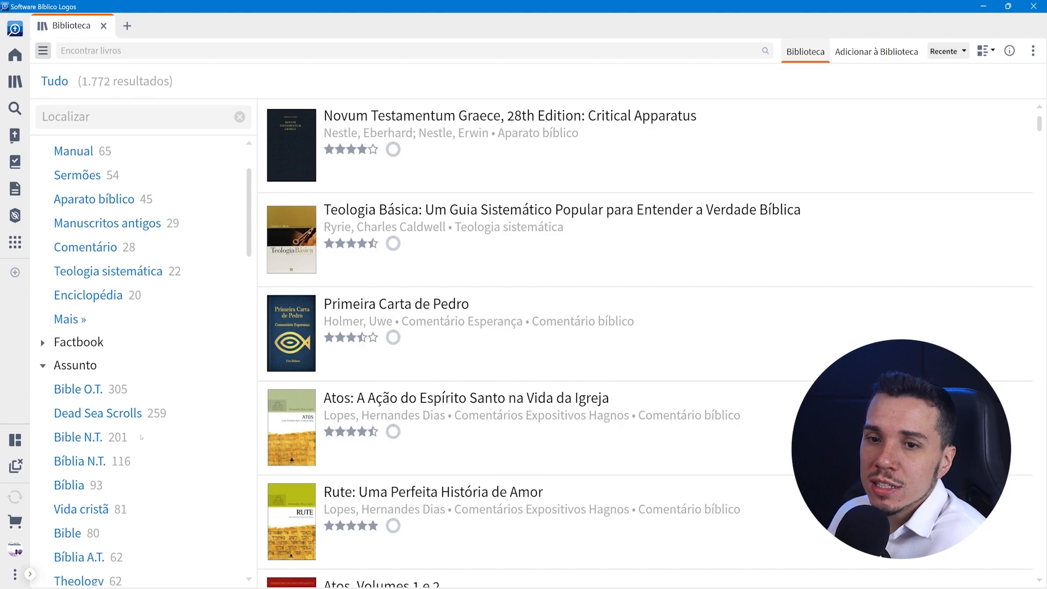
pyautogui.scroll(3, 163, 380)
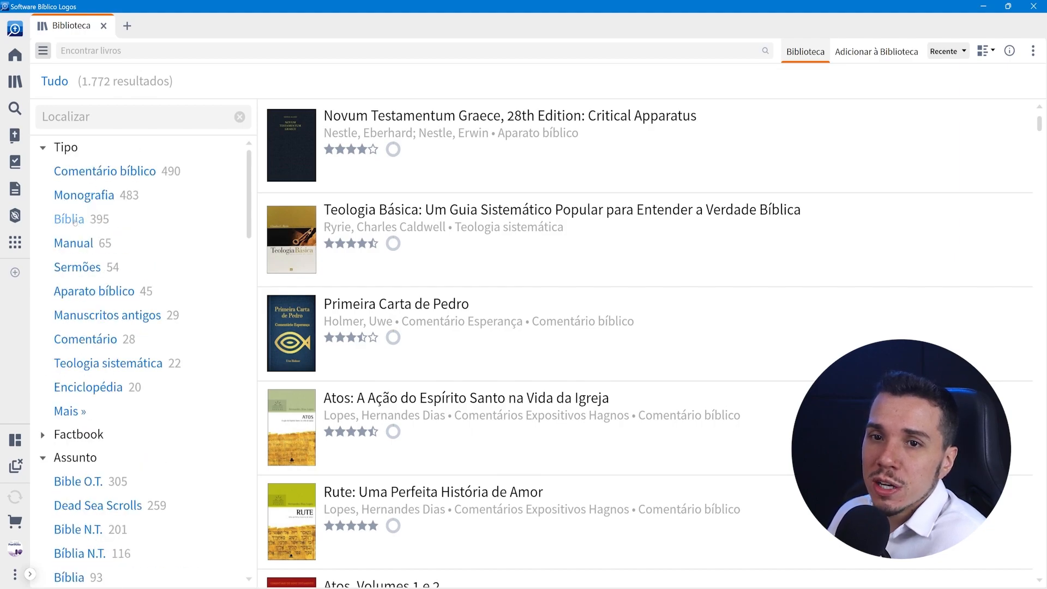
# Step: Filter the library by the Bíblia type and the Bible N.T. subject, browse the matching books, and remove both filters
pyautogui.click(75, 220)
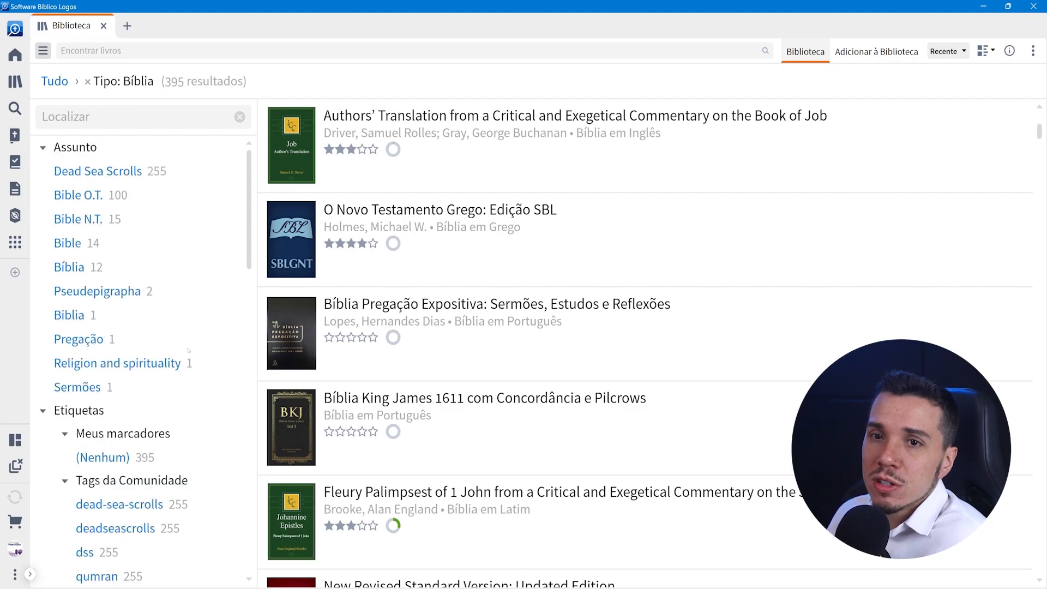
pyautogui.click(80, 220)
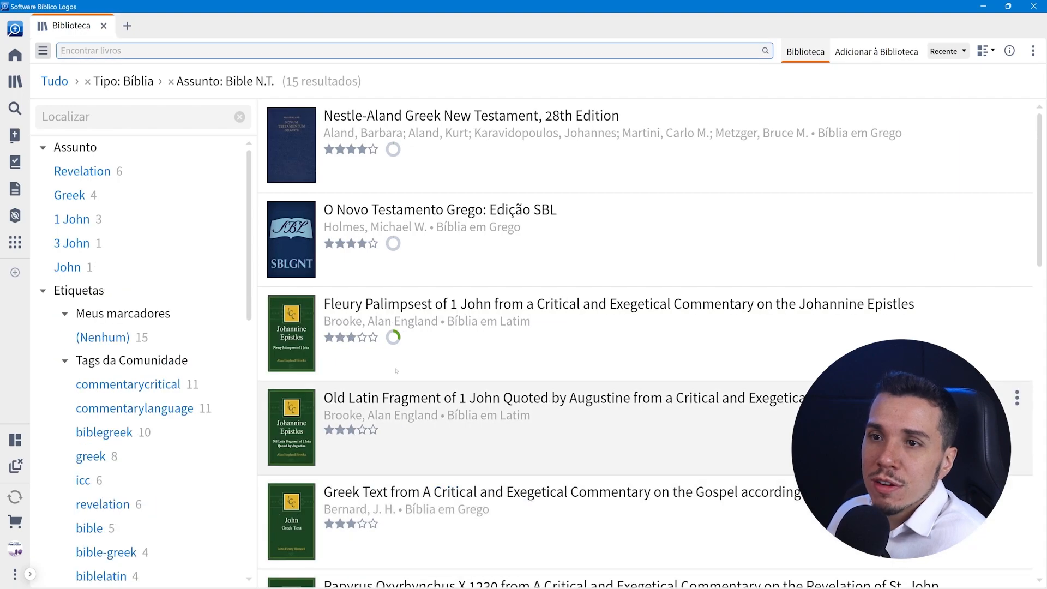
pyautogui.scroll(-10, 537, 451)
pyautogui.scroll(10, 537, 451)
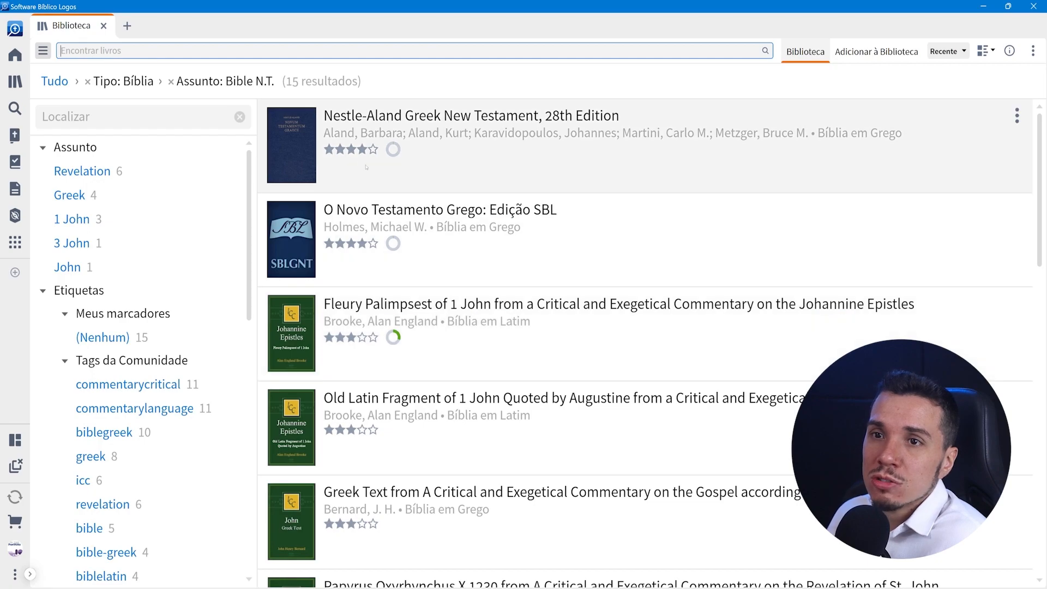
pyautogui.scroll(-10, 501, 473)
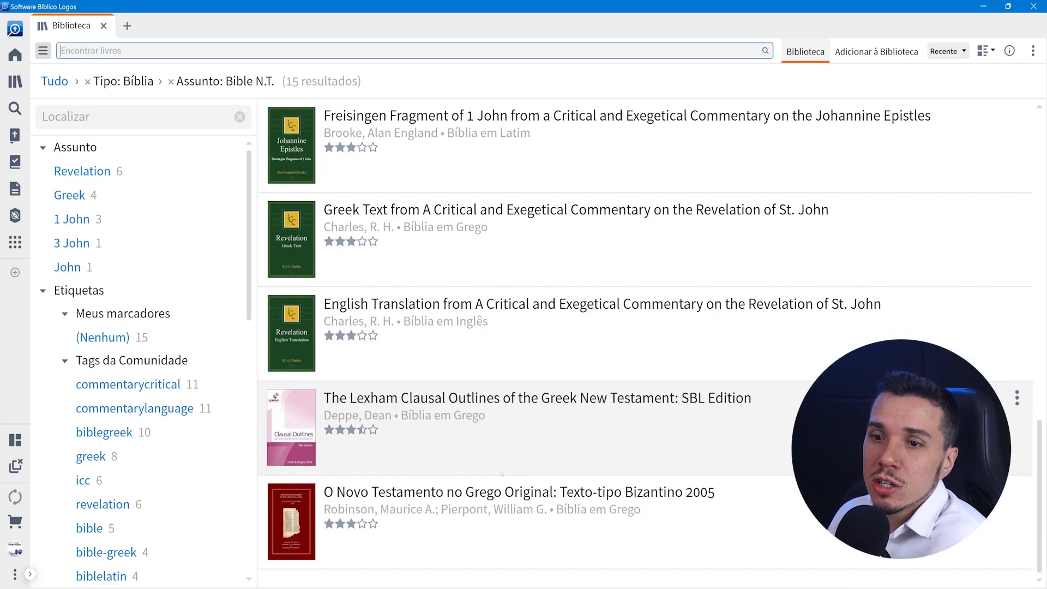
pyautogui.scroll(10, 501, 474)
pyautogui.click(170, 82)
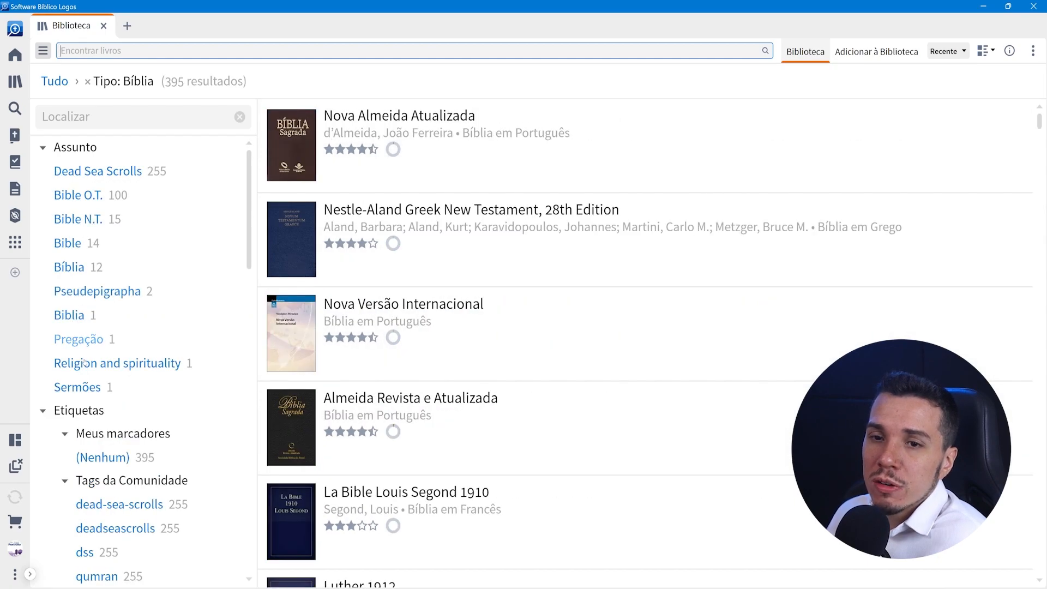
pyautogui.click(87, 82)
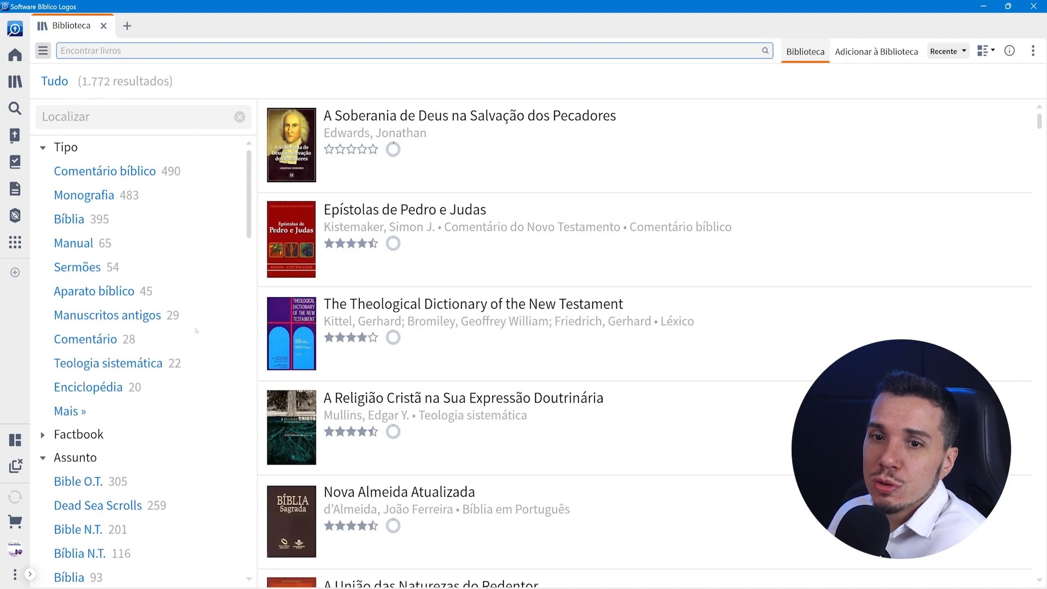
# Step: Expand the full Assunto list in the sidebar and look through its subjects
pyautogui.scroll(-5, 197, 330)
pyautogui.click(73, 399)
pyautogui.scroll(-3, 79, 288)
pyautogui.scroll(-6, 79, 287)
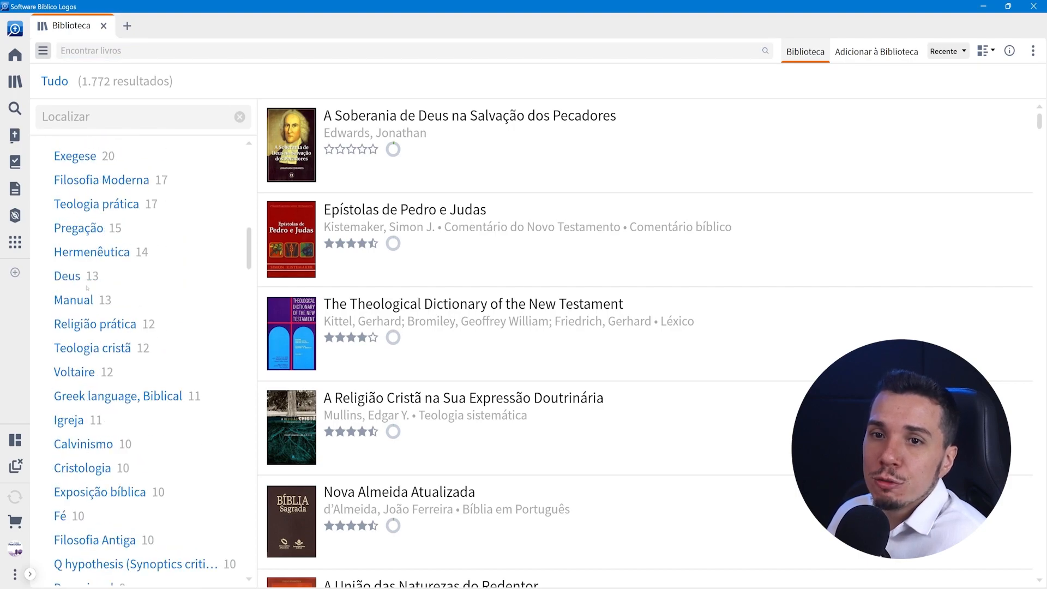
pyautogui.scroll(18, 110, 321)
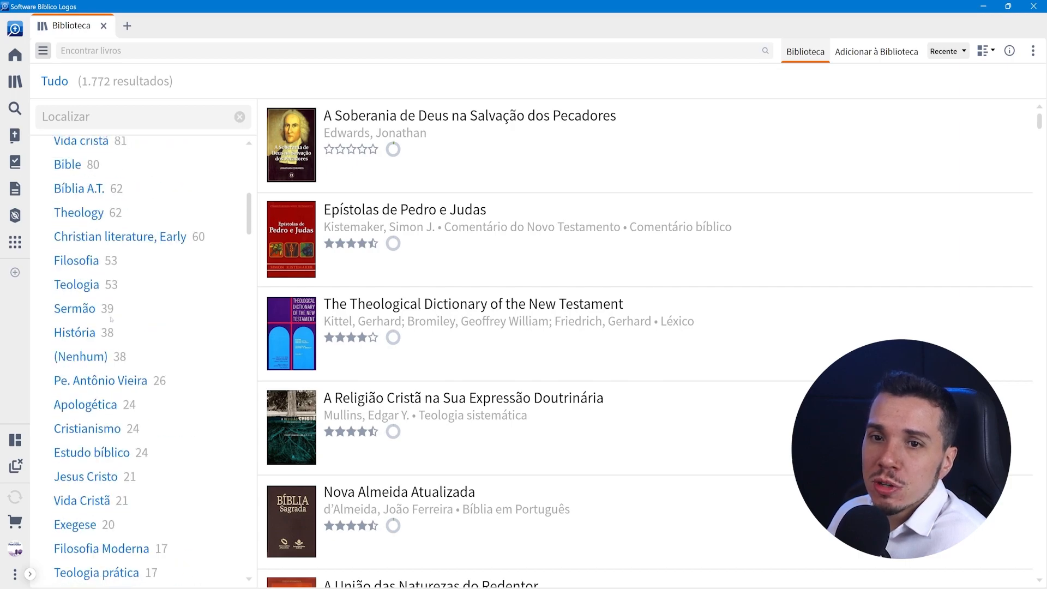
pyautogui.scroll(3, 83, 322)
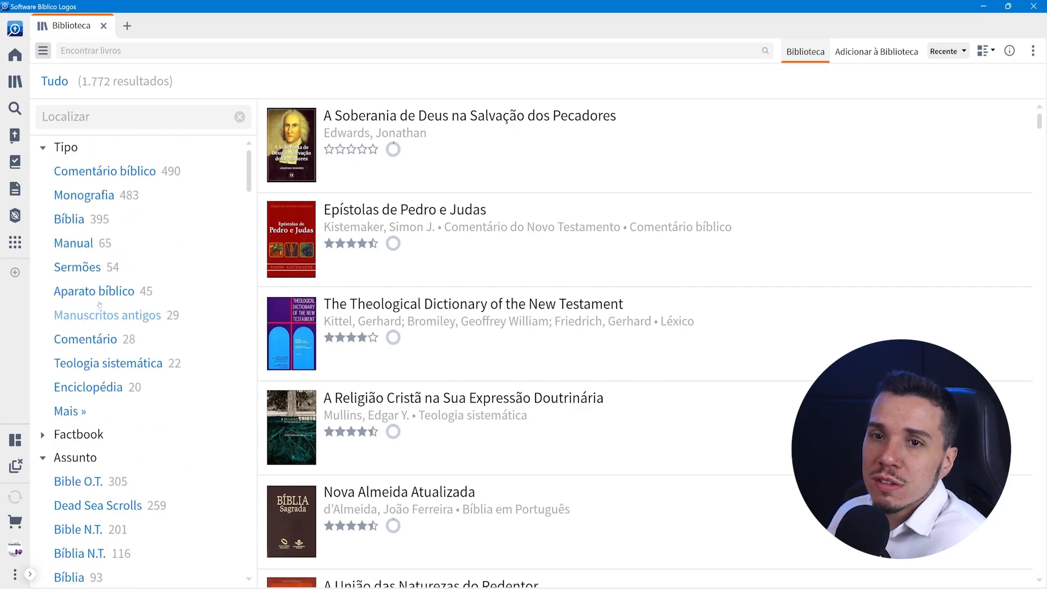
# Step: Collapse the Assunto section of the sidebar to reach the Etiquetas section
pyautogui.scroll(-3, 77, 423)
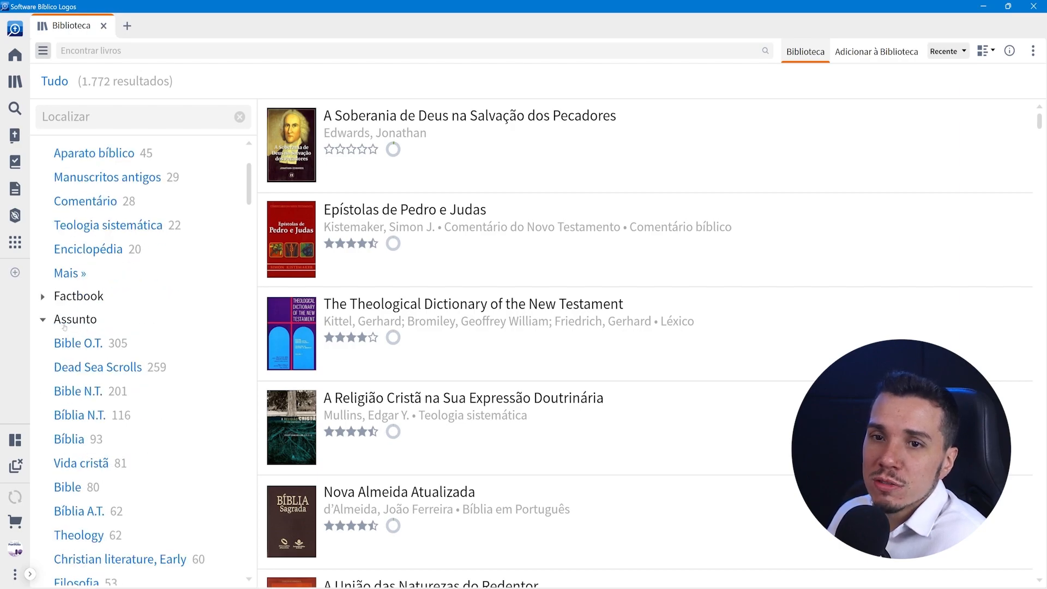
pyautogui.click(43, 320)
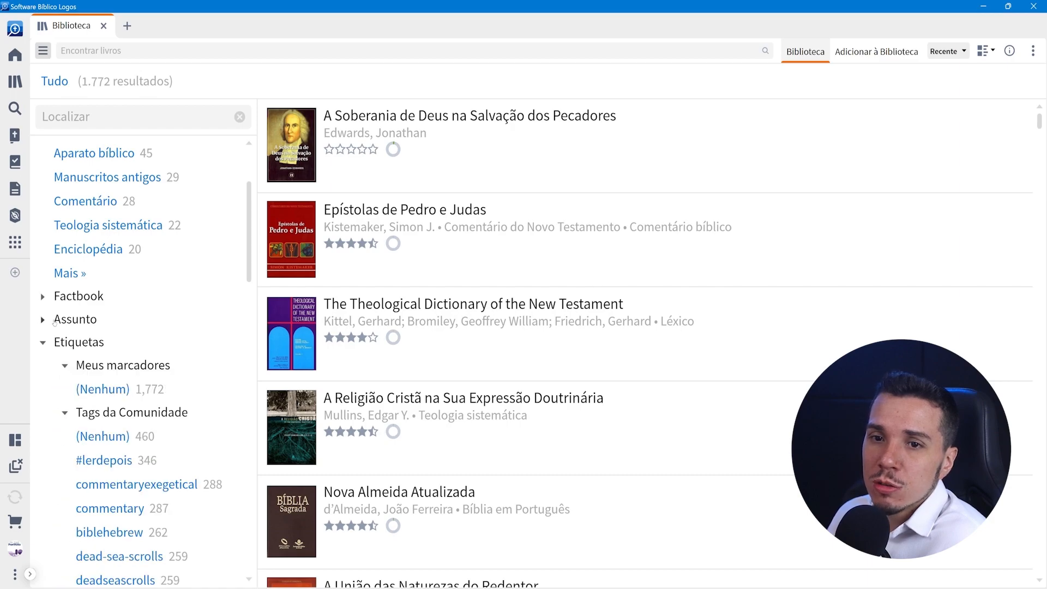
pyautogui.scroll(-2, 156, 365)
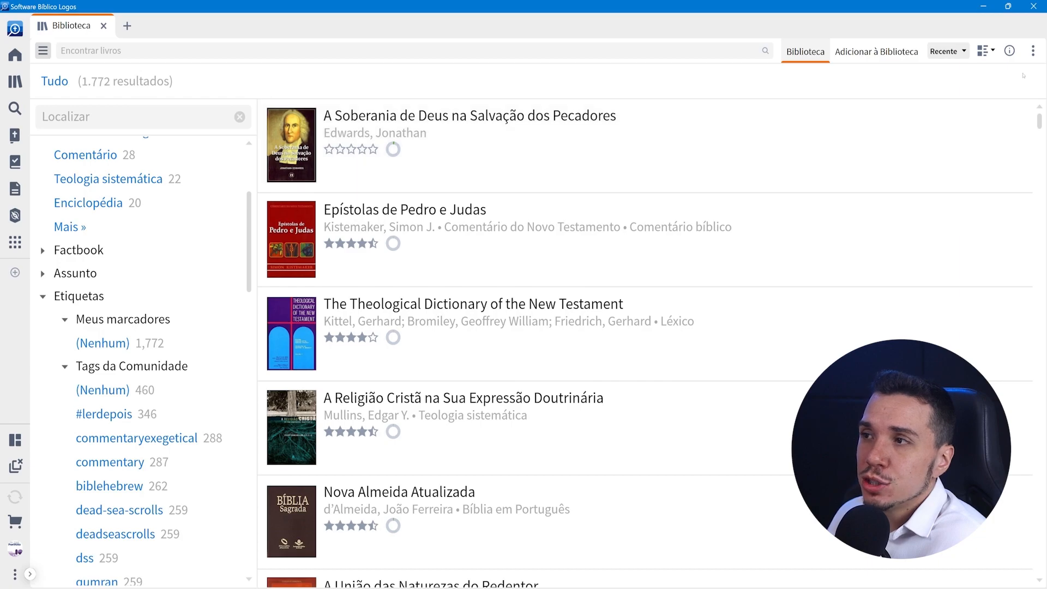
# Step: Show the information panel for "A Soberania de Deus na Salvação dos Pecadores", look through the Etiquetas tags, and close the panel
pyautogui.click(963, 130)
pyautogui.click(1009, 50)
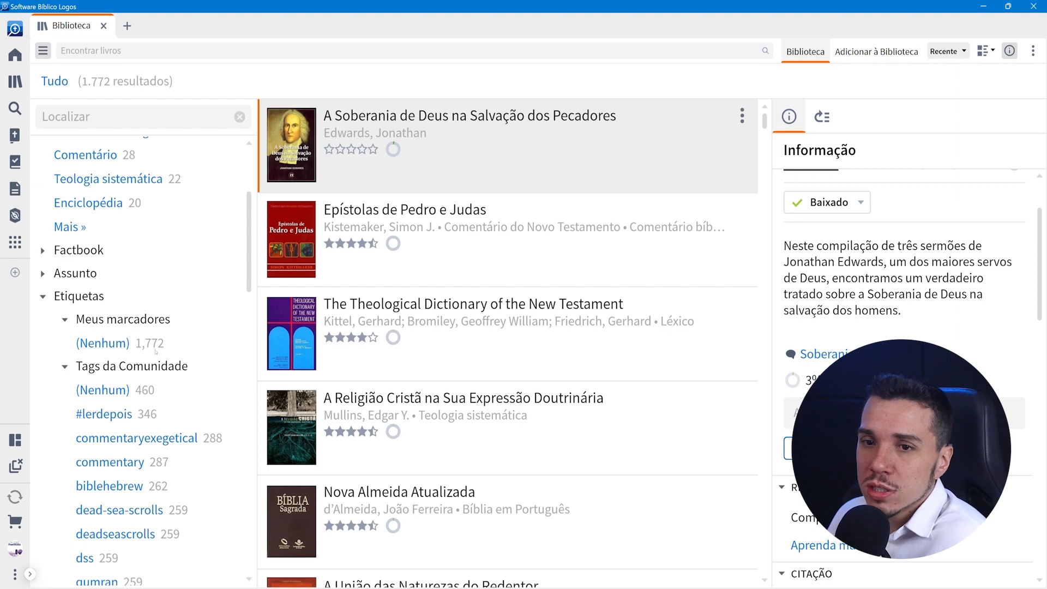
pyautogui.scroll(-1, 185, 406)
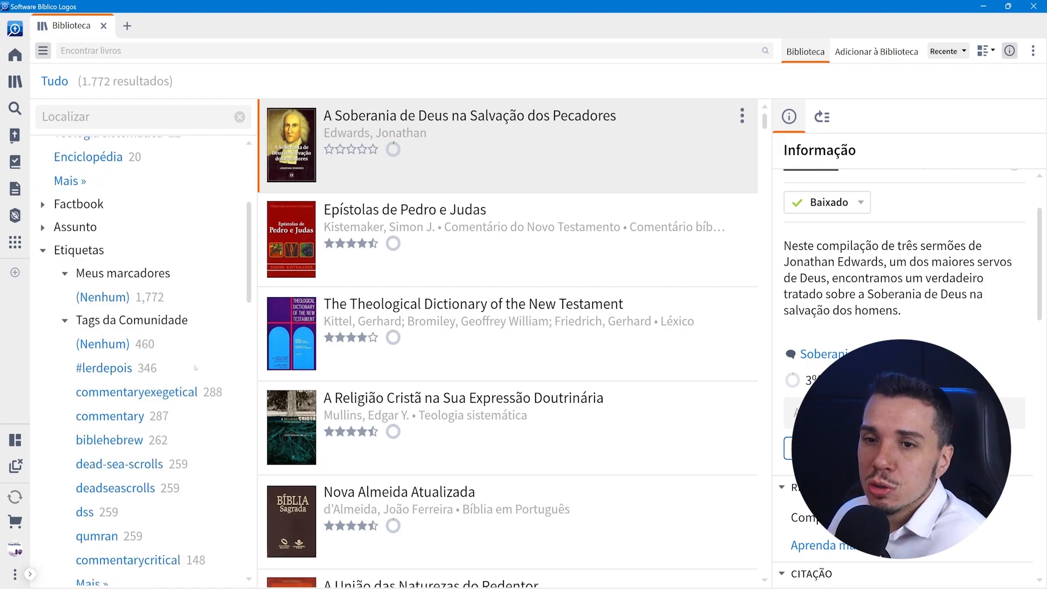
pyautogui.scroll(-2, 111, 420)
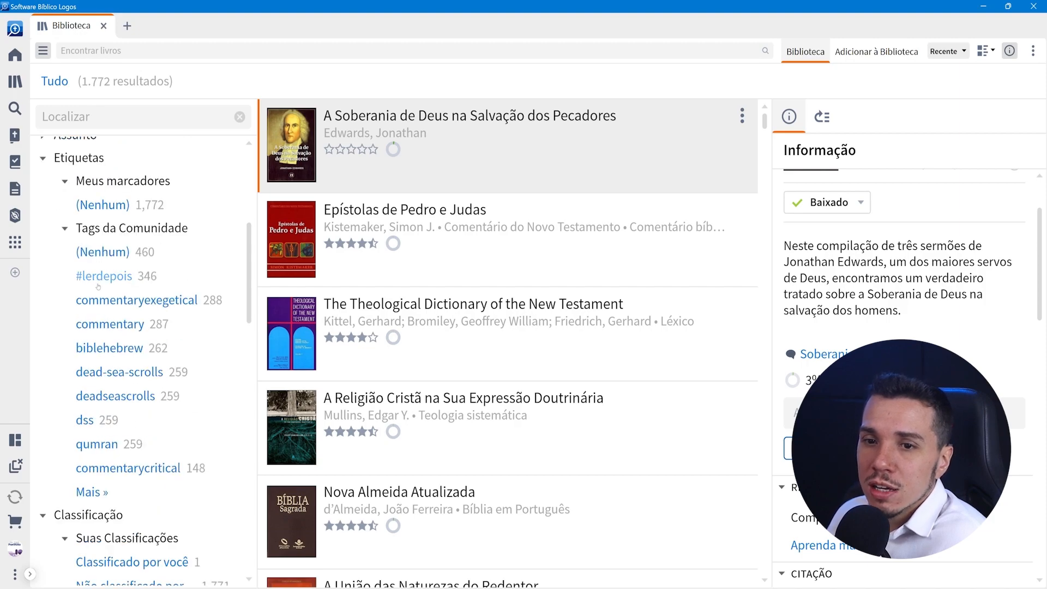
pyautogui.scroll(1, 182, 318)
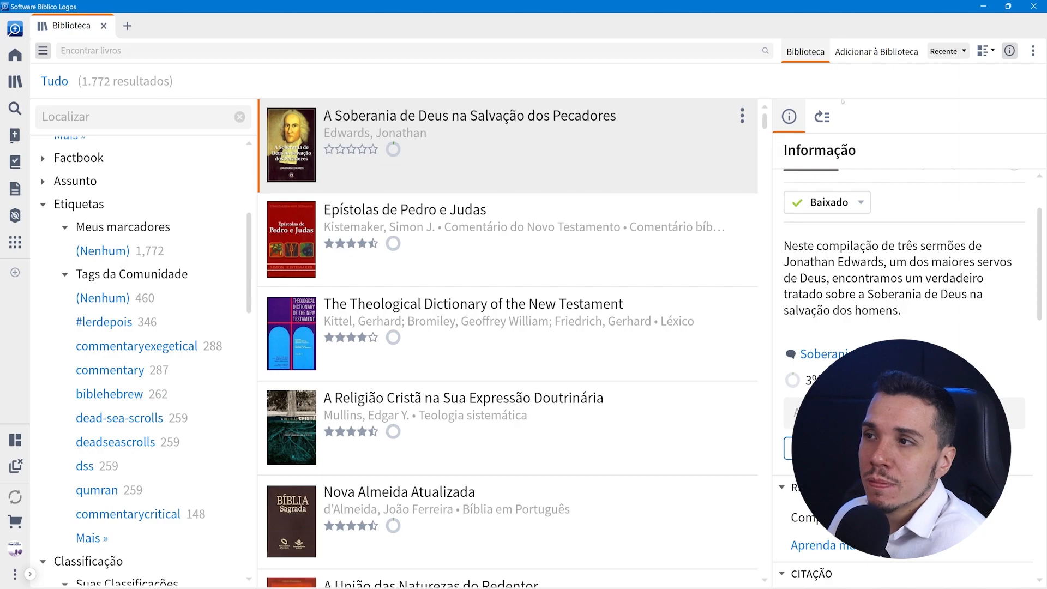
pyautogui.click(1008, 53)
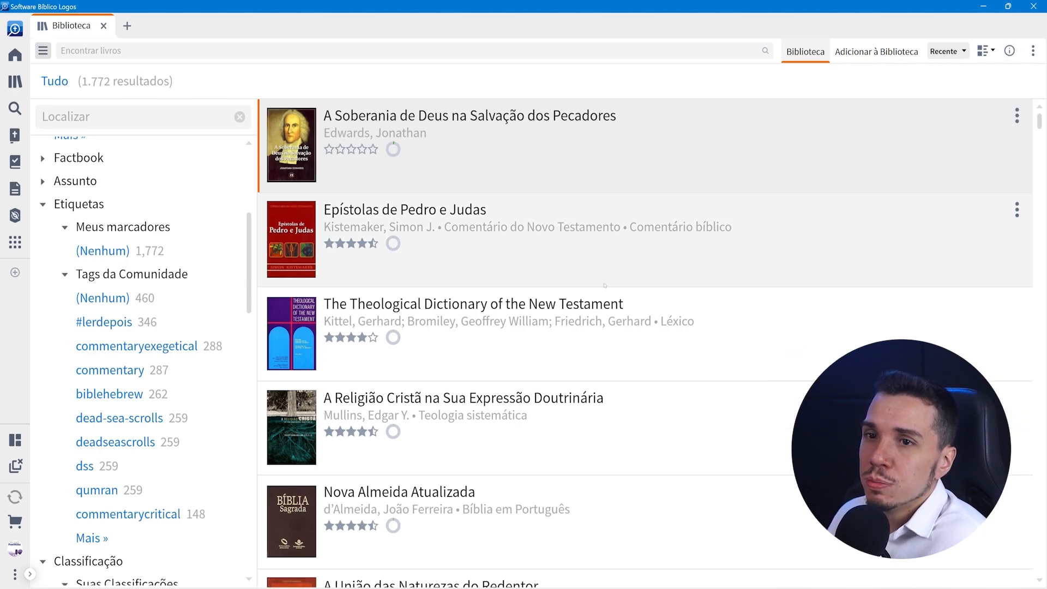
# Step: Collapse Etiquetas, rate "A Soberania de Deus na Salvação dos Pecadores" four stars, and check the Classificado por você filter before removing it
pyautogui.click(43, 205)
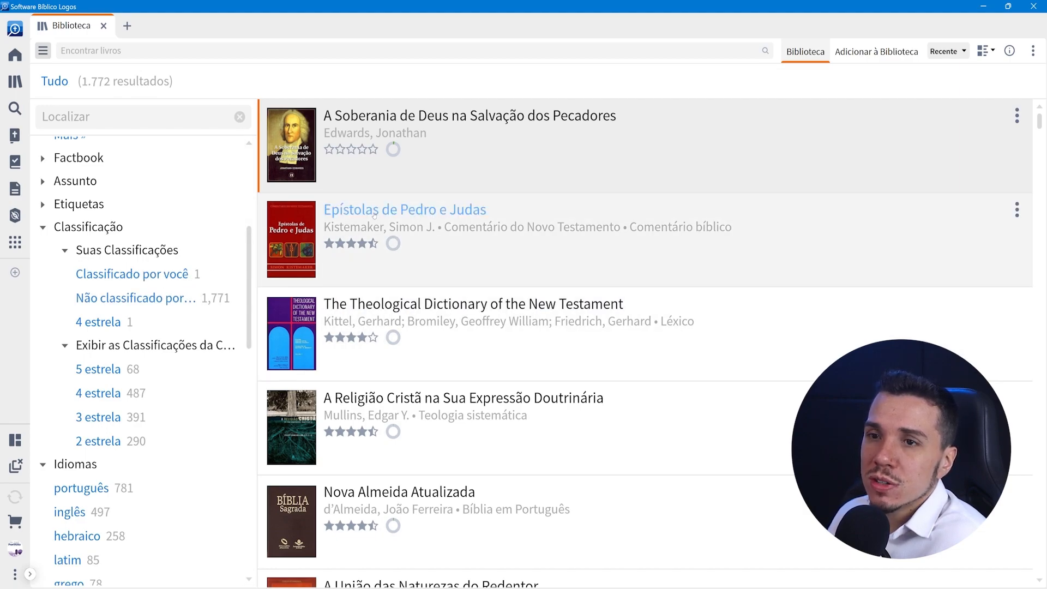
pyautogui.click(362, 149)
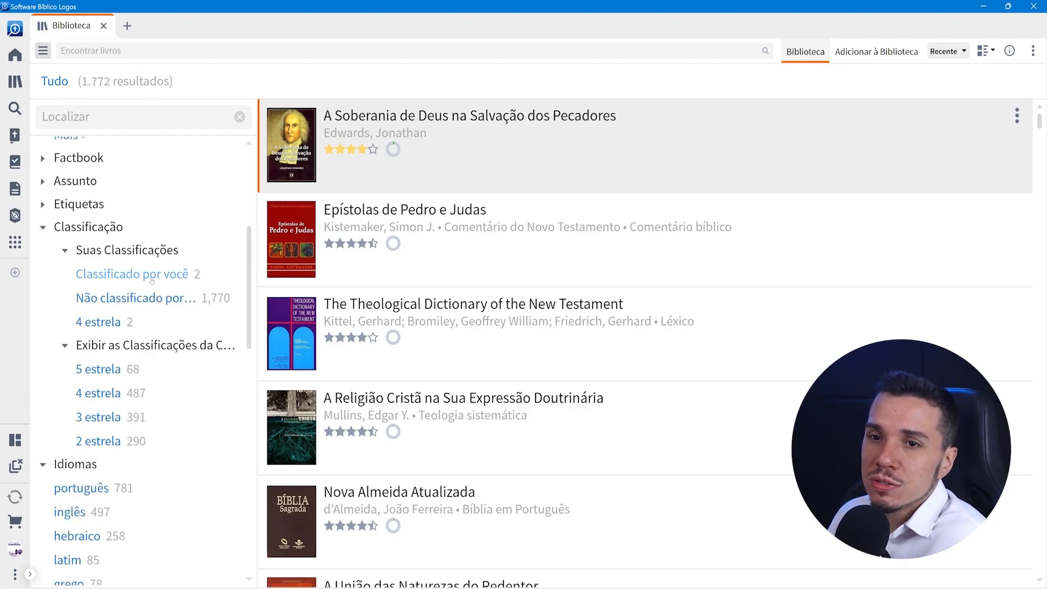
pyautogui.click(152, 278)
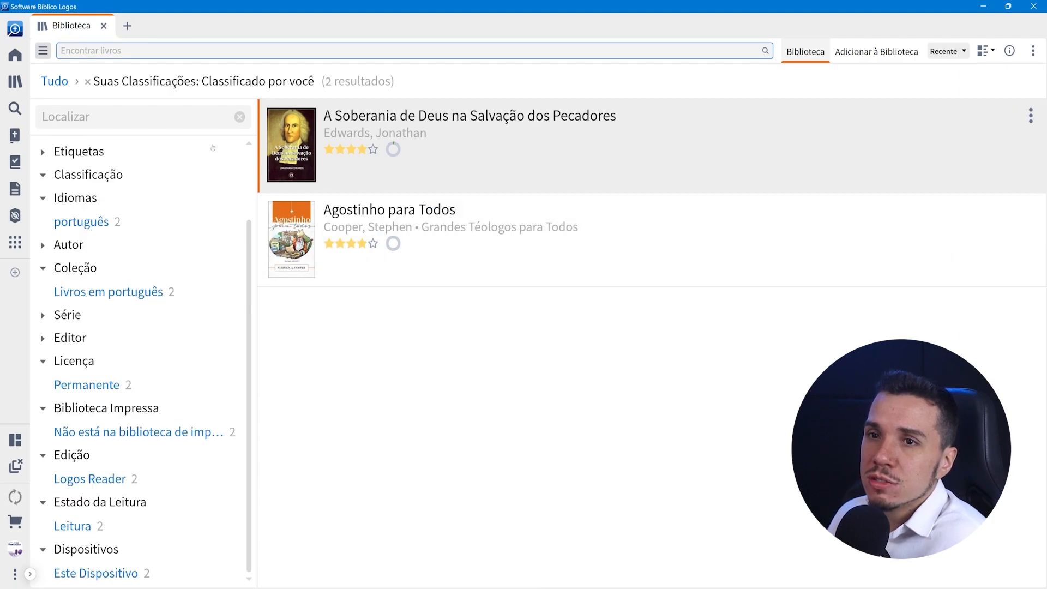
pyautogui.click(88, 81)
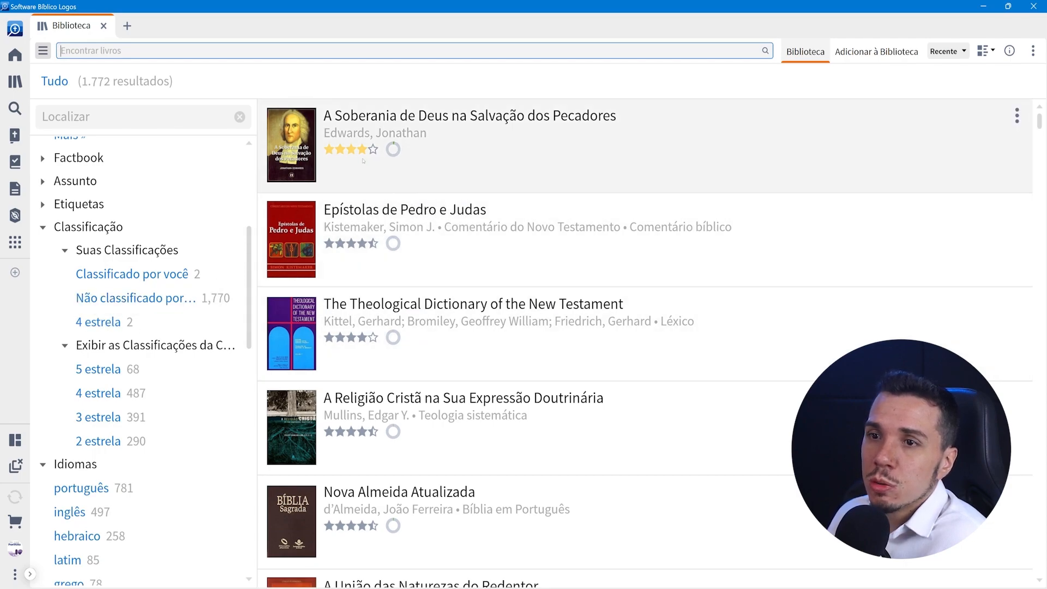
# Step: Rate "The Theological Dictionary of the New Testament" five stars
pyautogui.click(376, 337)
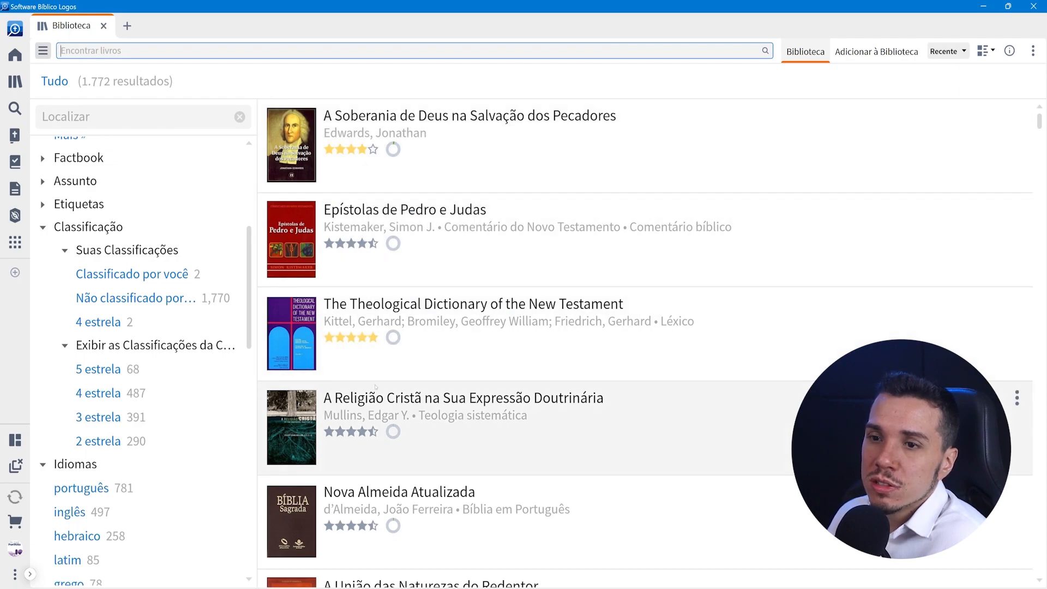
pyautogui.moveTo(375, 386)
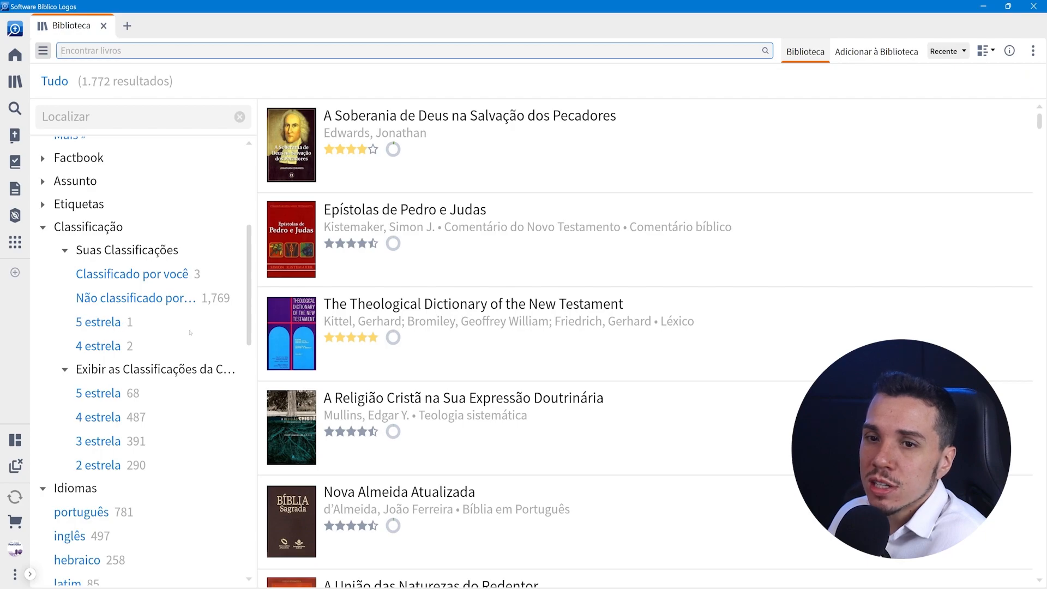
# Step: Widen the filter sidebar so the full names of the Classificação groups can be read
pyautogui.scroll(-1, 194, 339)
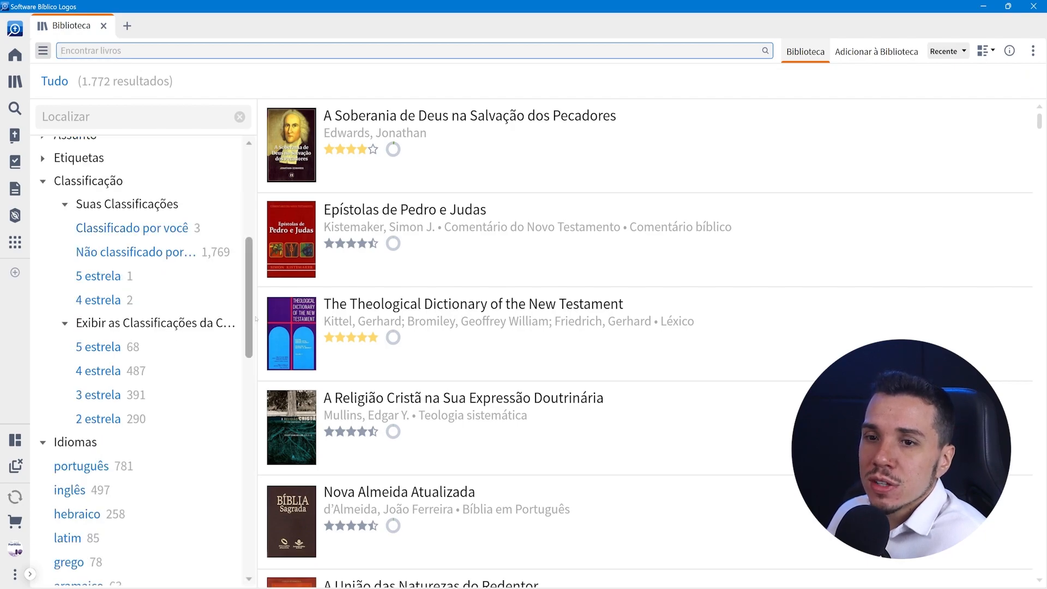
pyautogui.moveTo(257, 316); pyautogui.dragTo(435, 316)
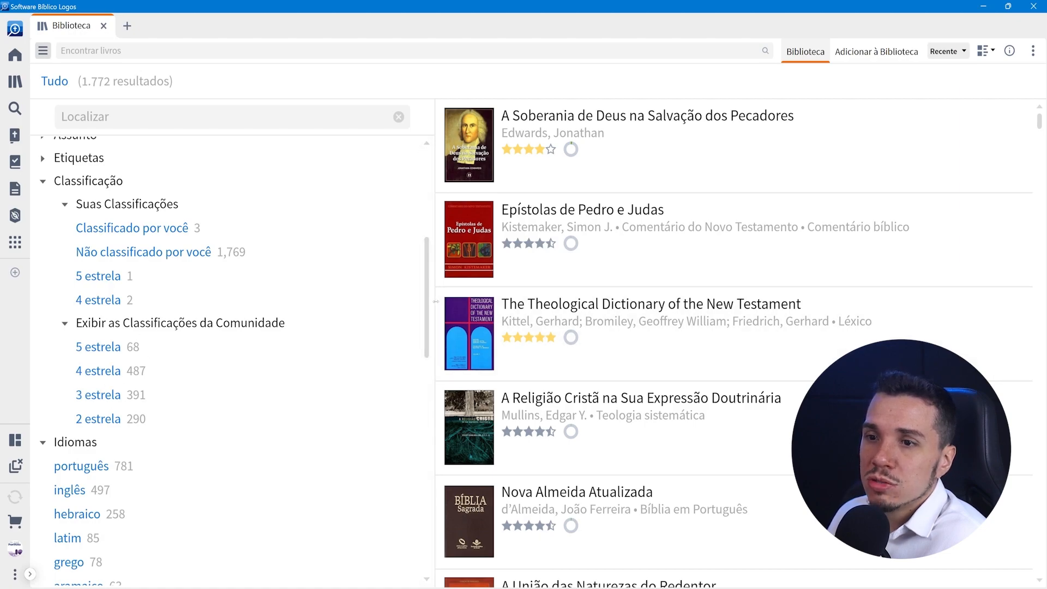
# Step: Narrow the filter sidebar to give the book list more room
pyautogui.moveTo(434, 302); pyautogui.dragTo(258, 305)
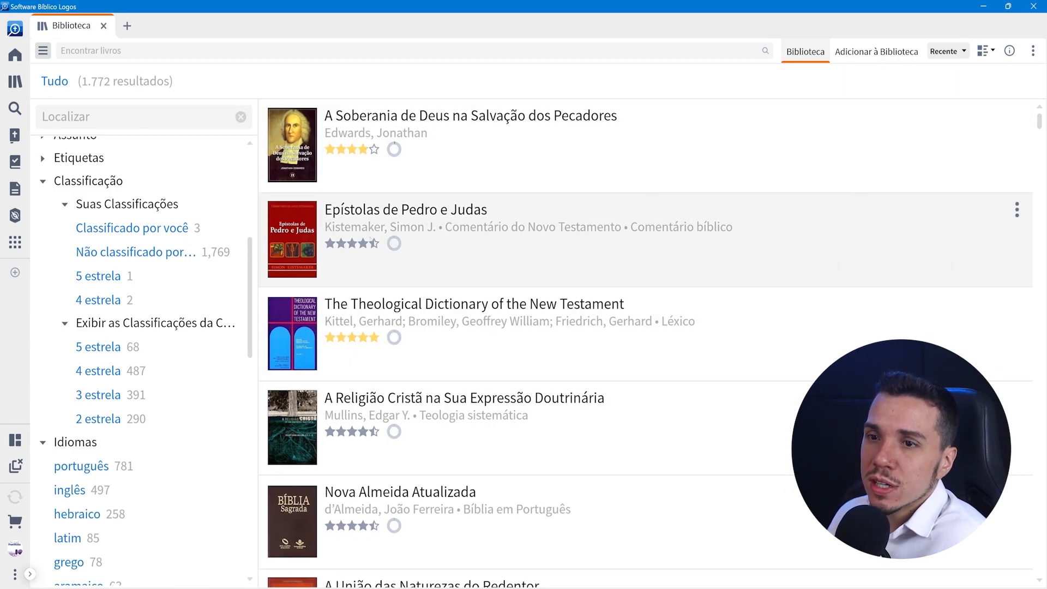
pyautogui.moveTo(384, 347)
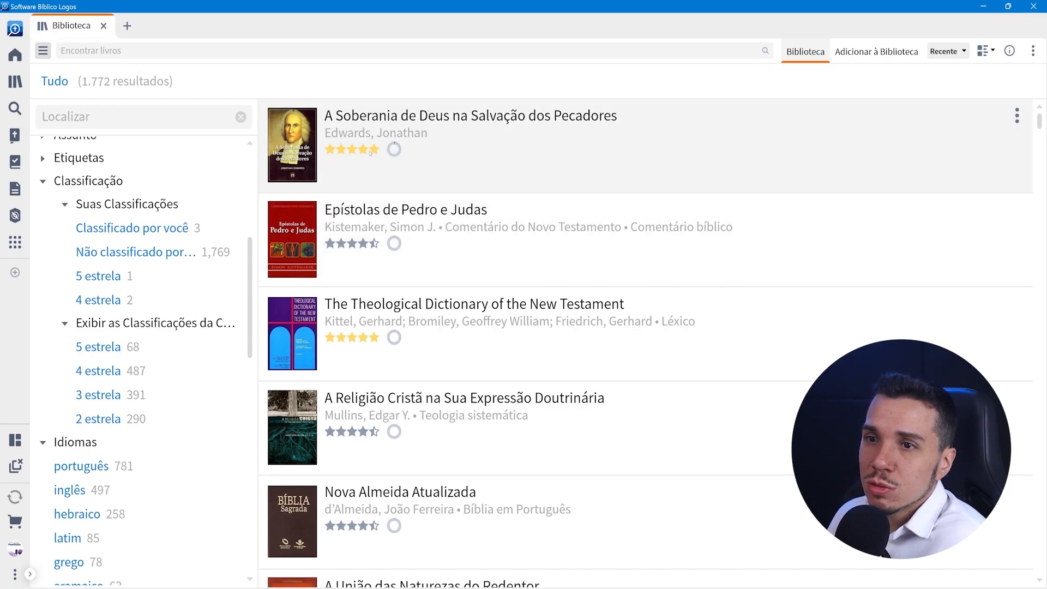
# Step: Clear the rating of "A Soberania de Deus na Salvação dos Pecadores" and rate "The Theological Dictionary of the New Testament" four stars
pyautogui.click(373, 150)
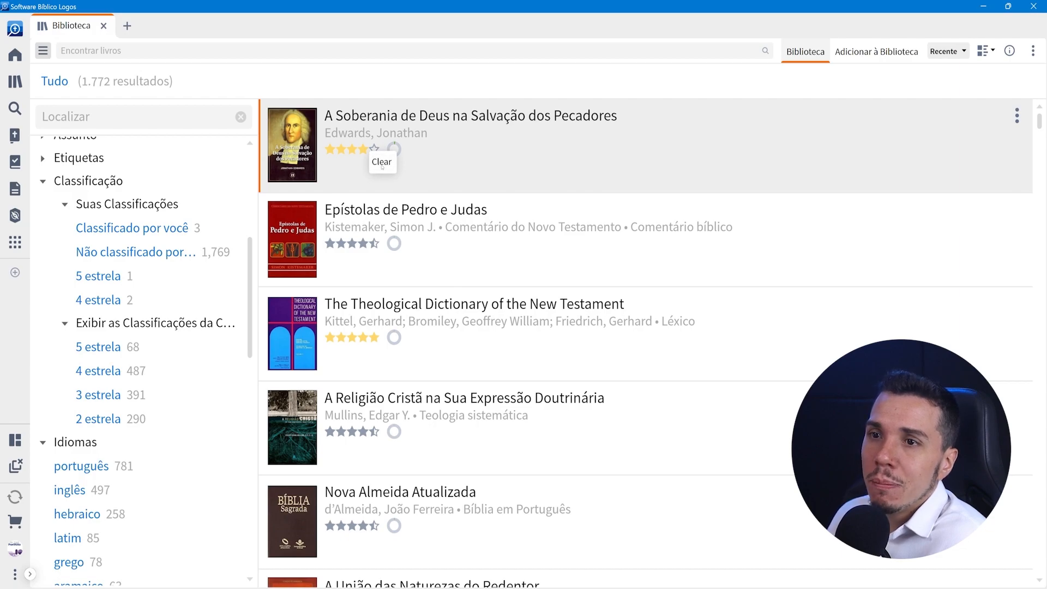
pyautogui.click(363, 149)
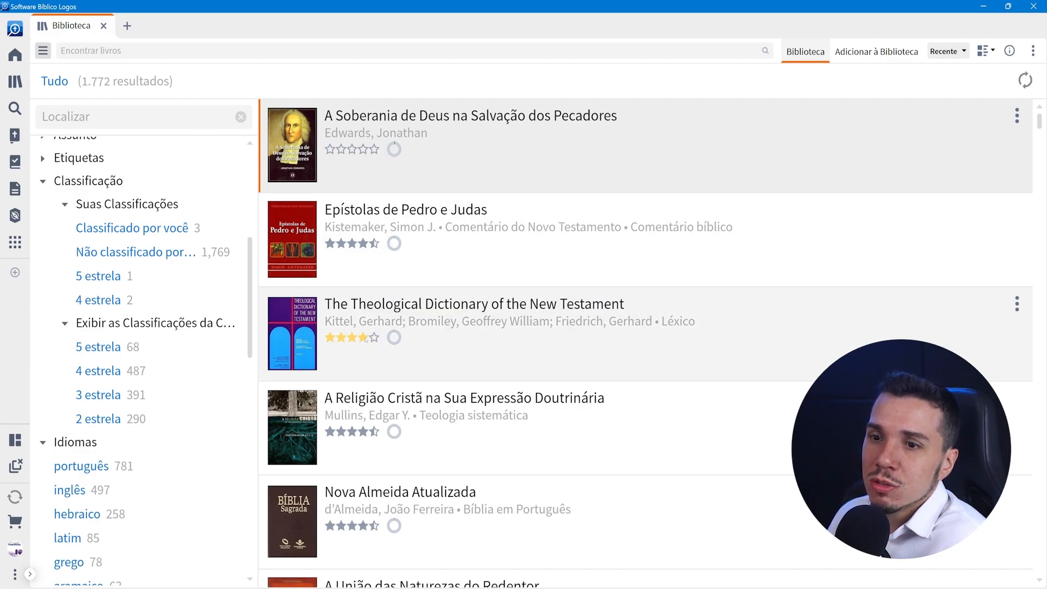
pyautogui.click(365, 341)
# Step: Filter the library by Tipo: Comentário bíblico and Idiomas: português, and browse the resulting books
pyautogui.scroll(-3, 183, 368)
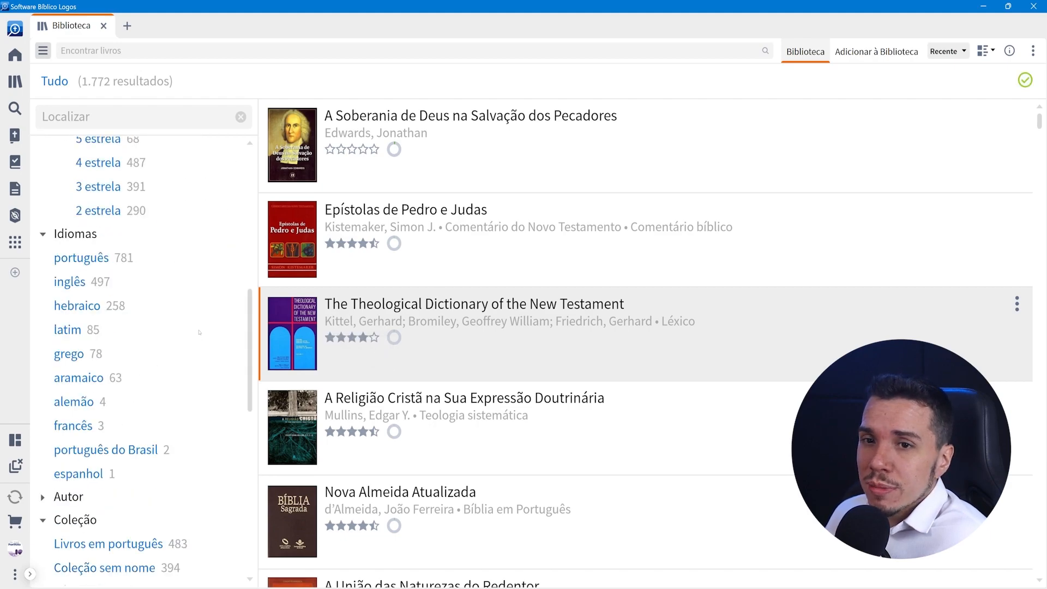
pyautogui.scroll(12, 200, 332)
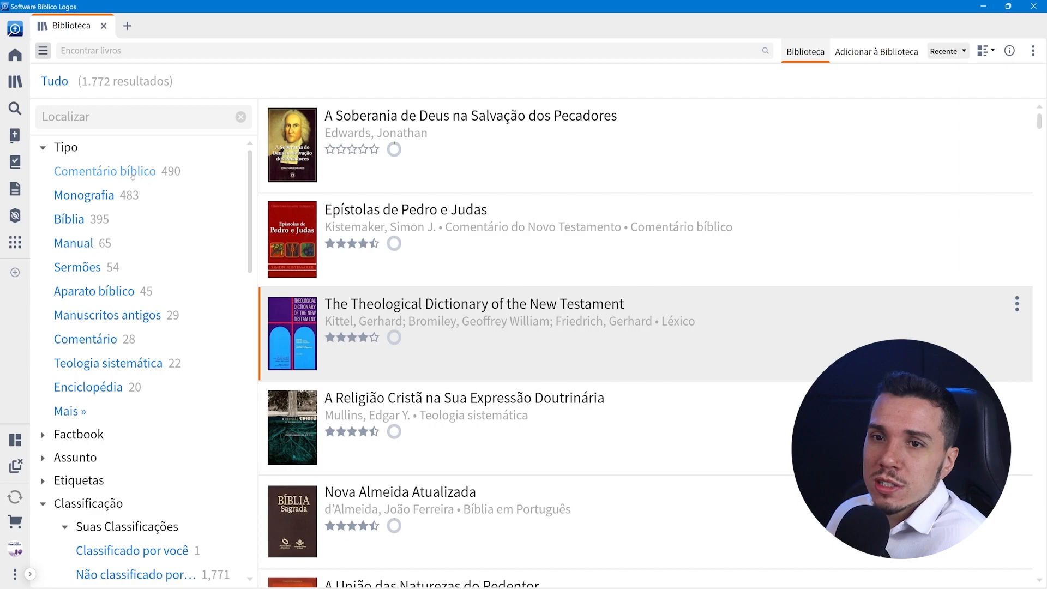
pyautogui.click(103, 170)
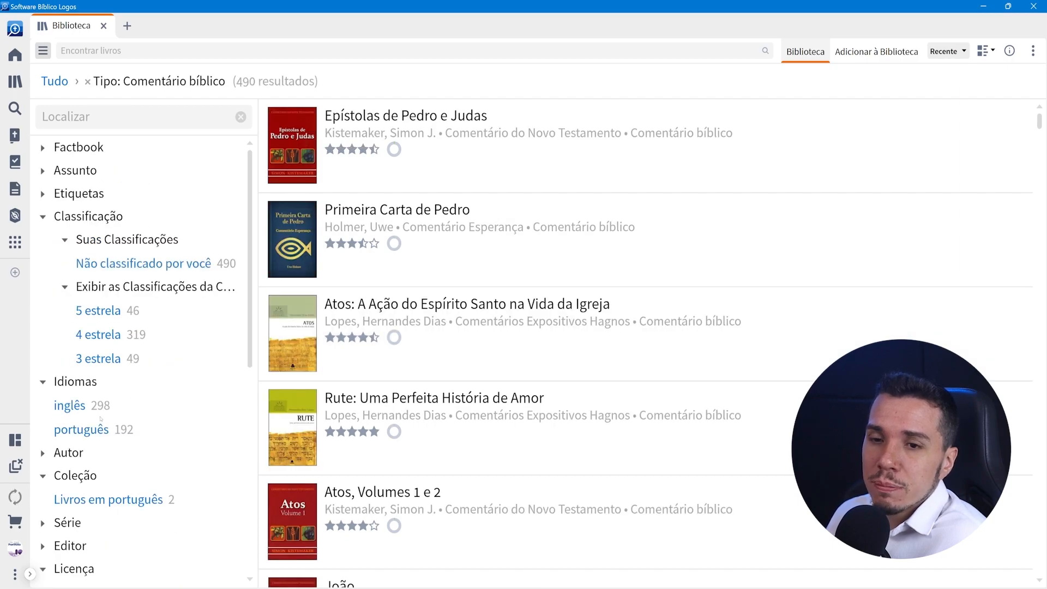
pyautogui.click(80, 430)
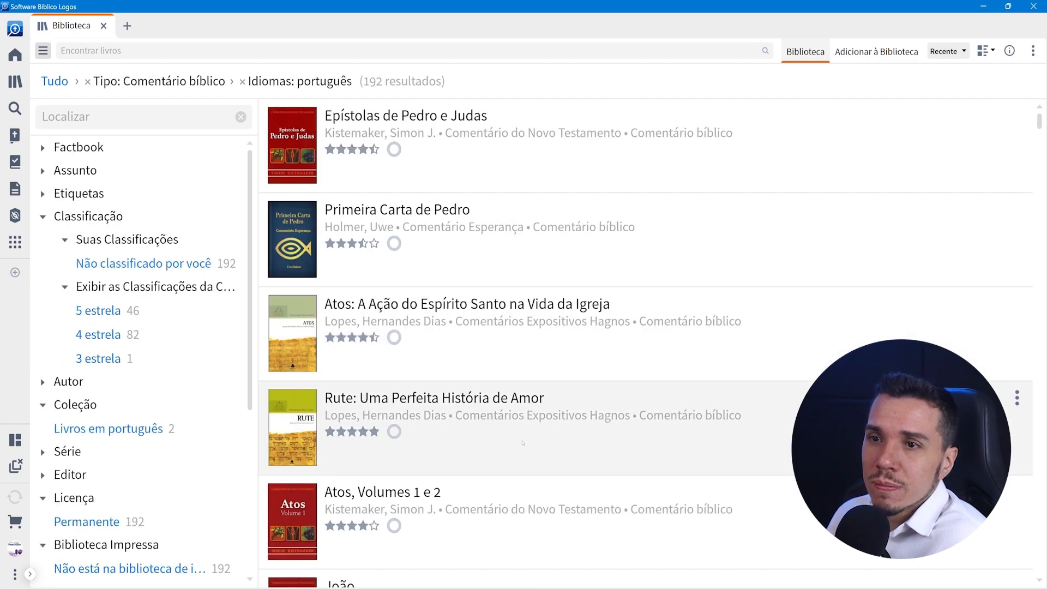
pyautogui.scroll(-10, 441, 204)
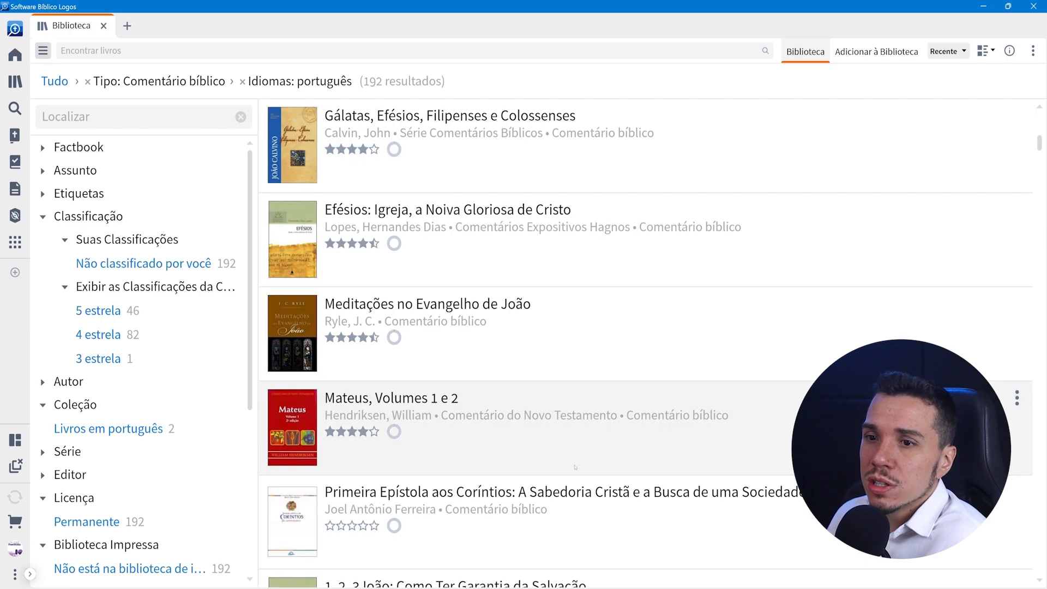
pyautogui.scroll(10, 575, 467)
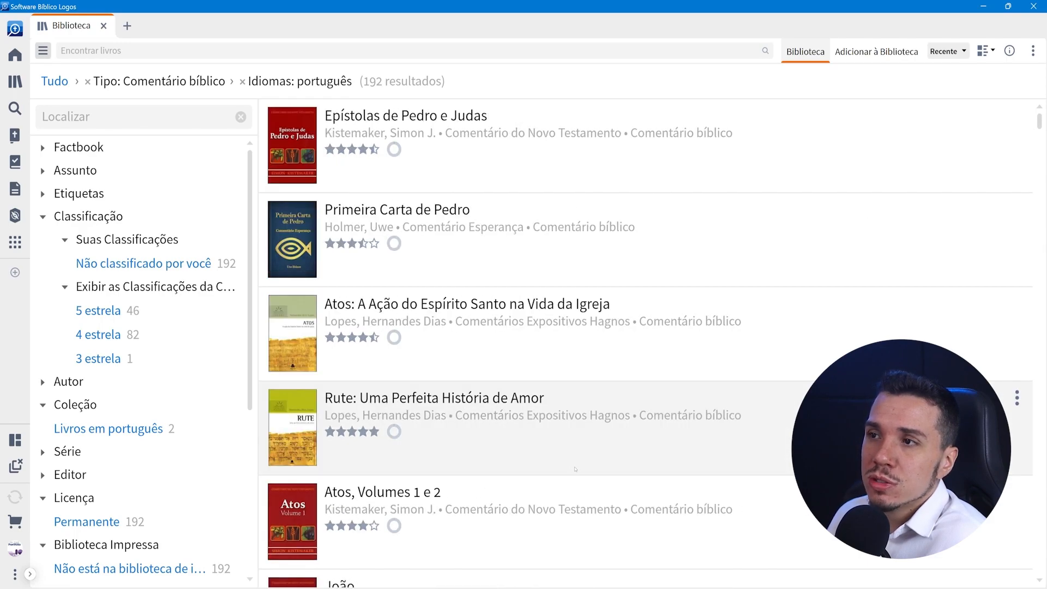
# Step: Replace the português language filter with inglês and browse the Bible commentaries
pyautogui.click(242, 82)
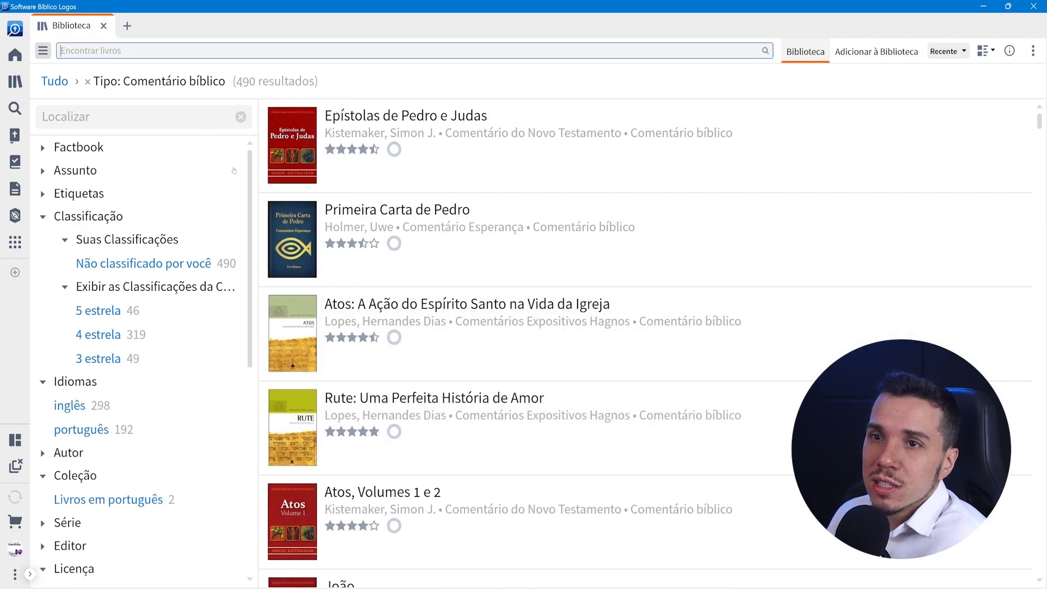
pyautogui.scroll(-1, 195, 336)
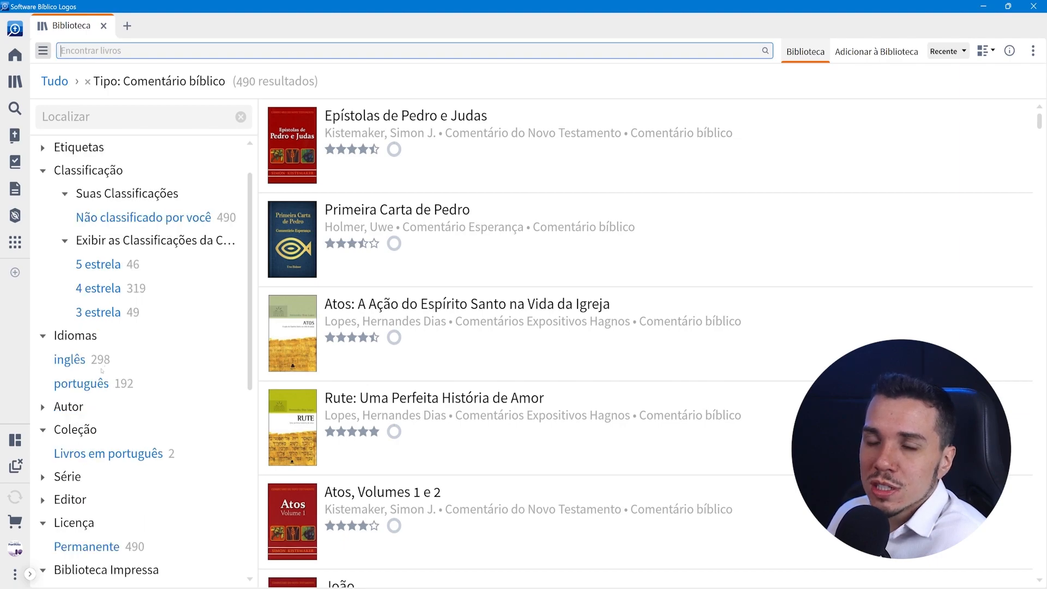
pyautogui.scroll(1, 148, 335)
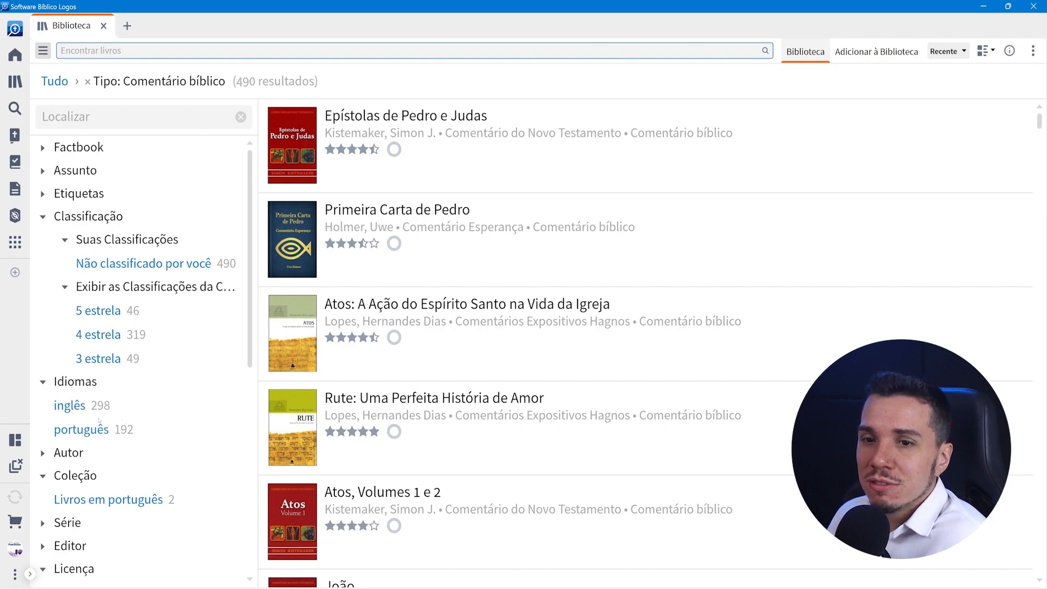
pyautogui.click(74, 407)
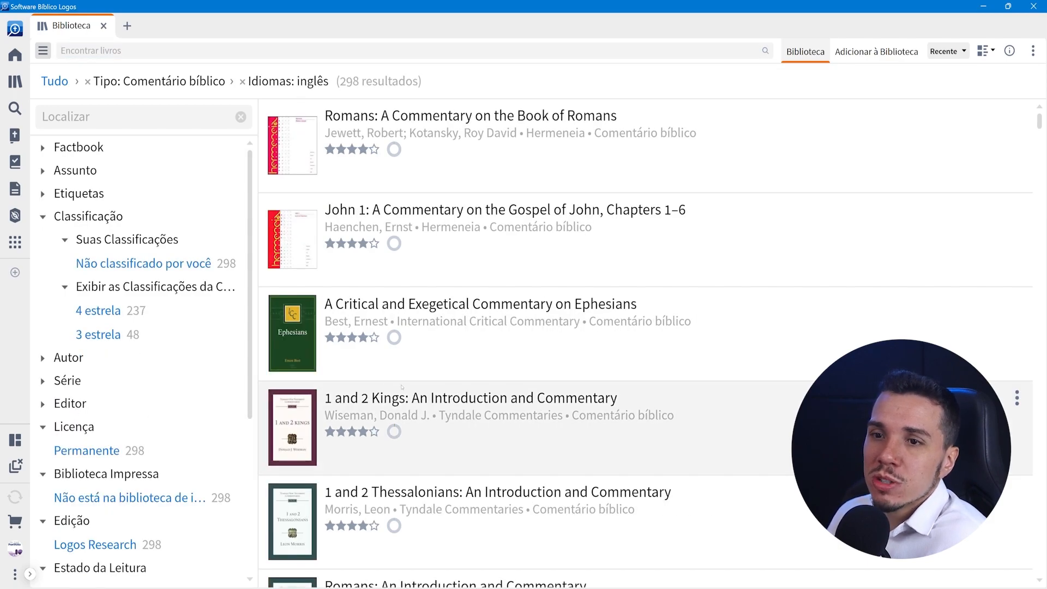
pyautogui.scroll(-3, 474, 419)
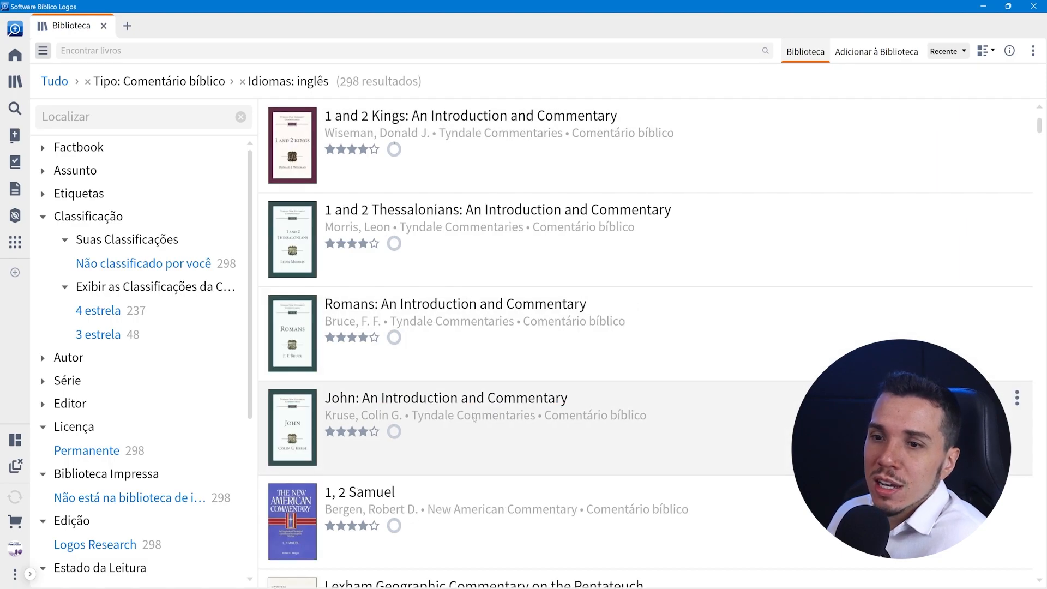
pyautogui.scroll(-3, 474, 419)
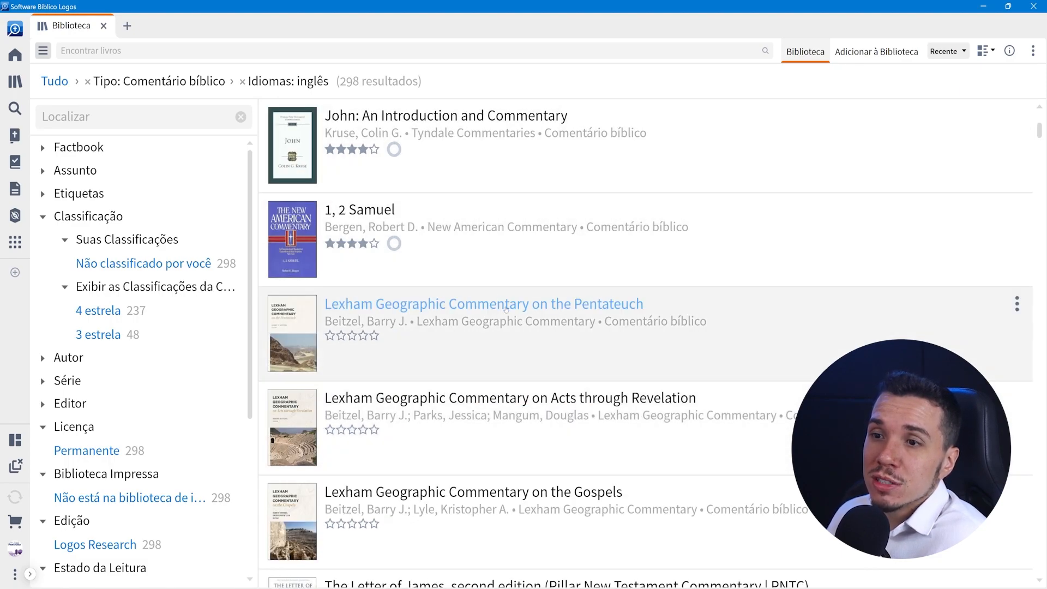
# Step: Open "Lexham Geographic Commentary on the Pentateuch", translate the passage under "Nature of Eden and the Four Rivers" into português do Brasil, and close the book
pyautogui.click(506, 303)
pyautogui.scroll(-15, 506, 309)
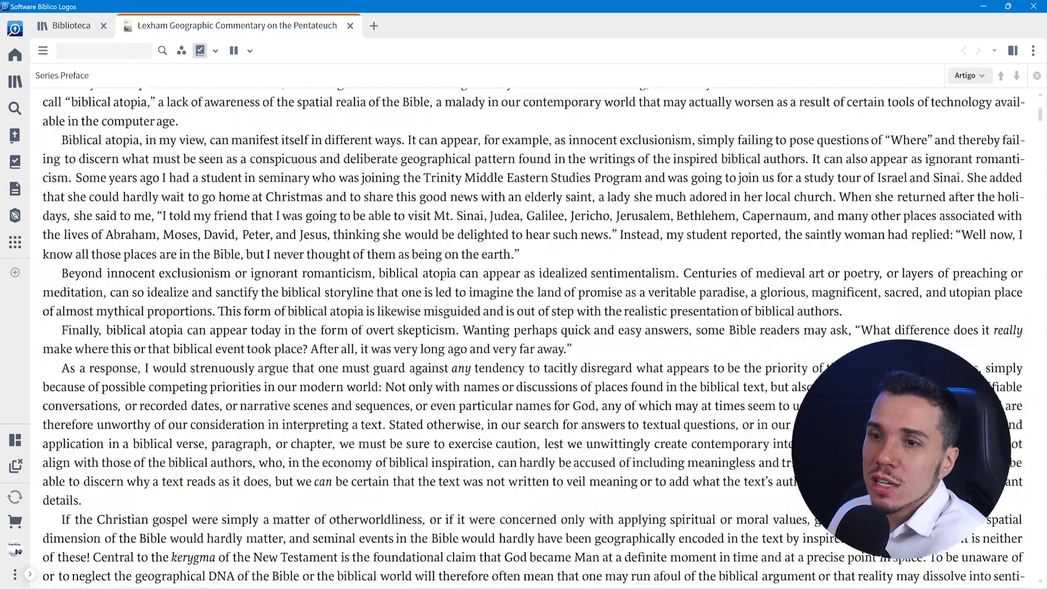
pyautogui.scroll(-20, 546, 428)
pyautogui.moveTo(47, 283); pyautogui.dragTo(420, 379)
pyautogui.click(483, 406)
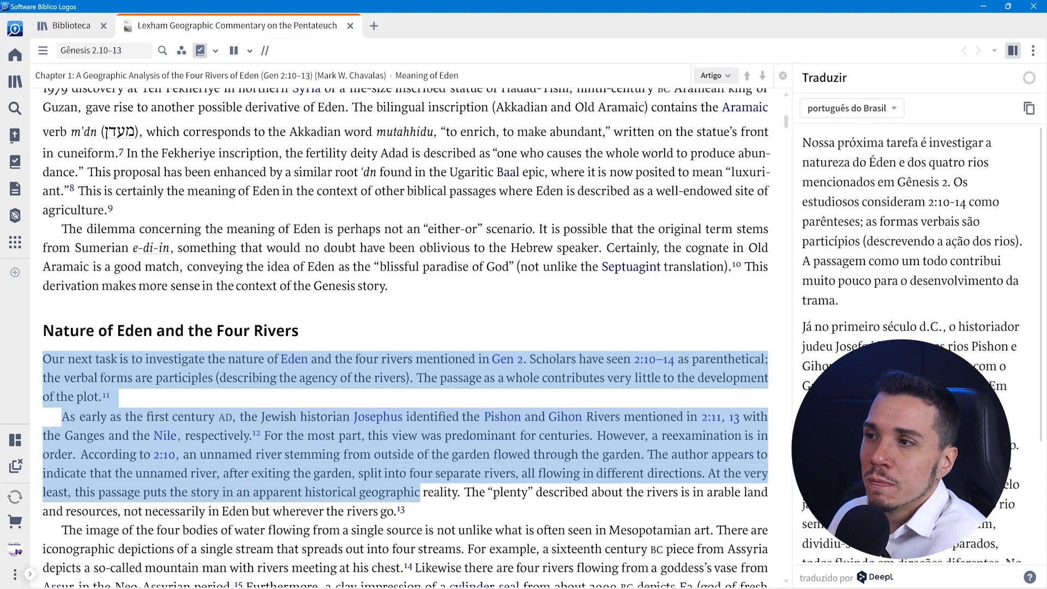
pyautogui.click(350, 26)
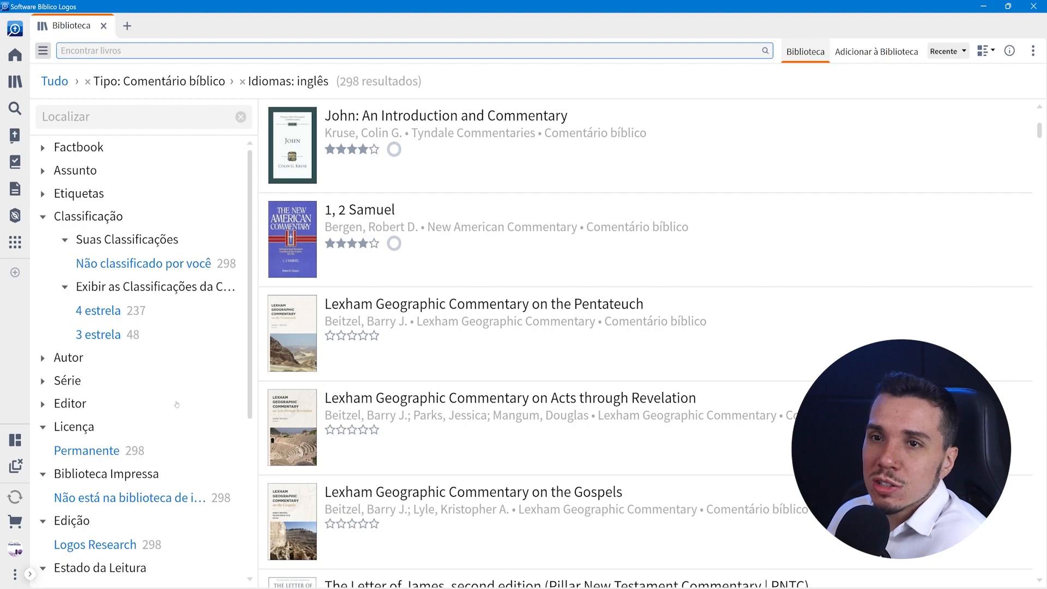
# Step: Remove all filters to show the whole library, and collapse the Classificação and Idiomas categories
pyautogui.click(59, 86)
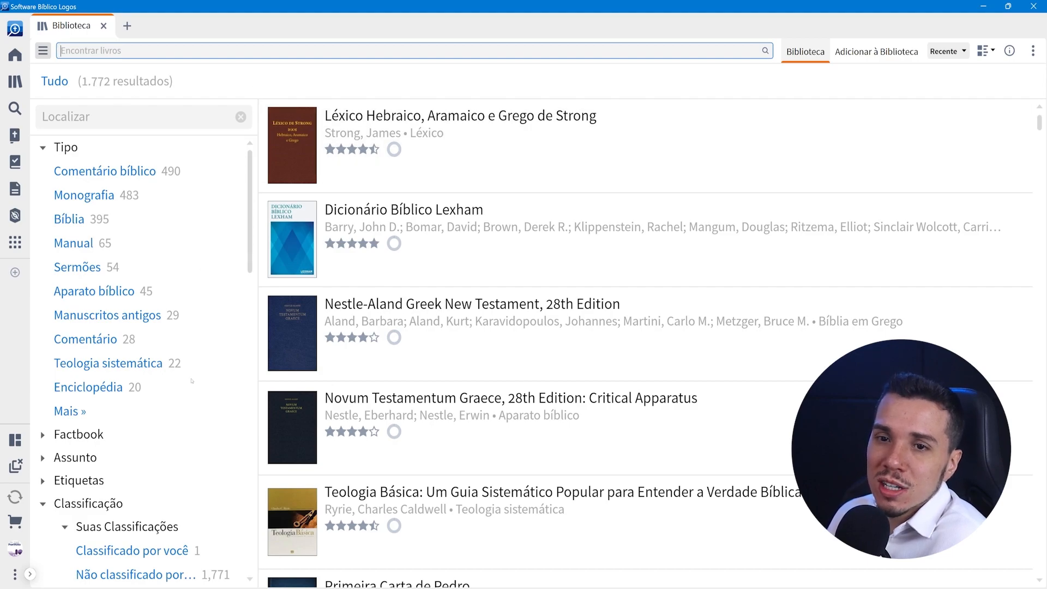
pyautogui.scroll(-5, 191, 381)
pyautogui.scroll(-4, 192, 381)
pyautogui.scroll(4, 191, 380)
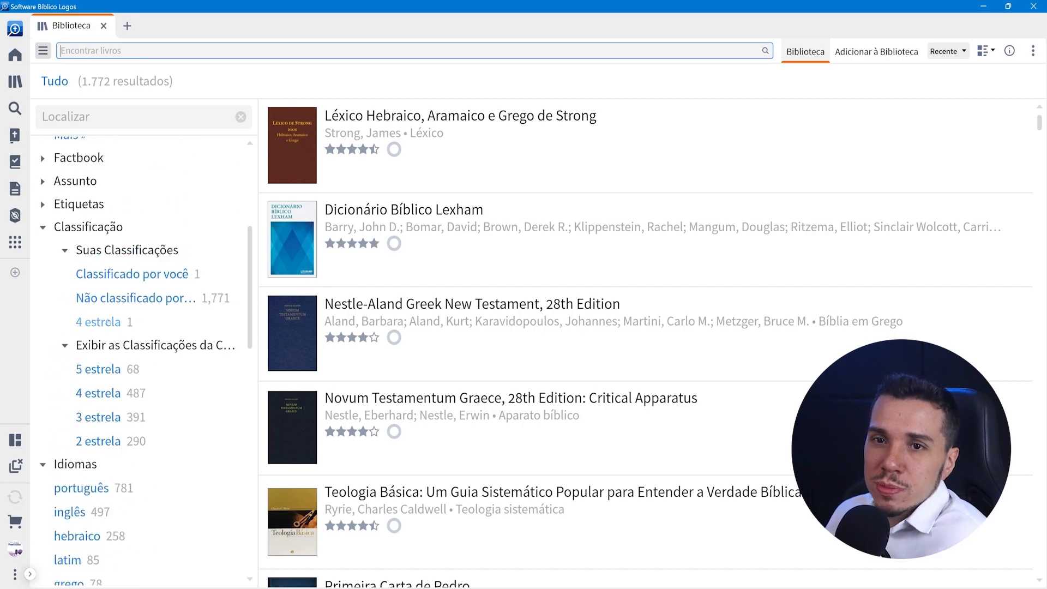
pyautogui.click(43, 229)
pyautogui.click(43, 250)
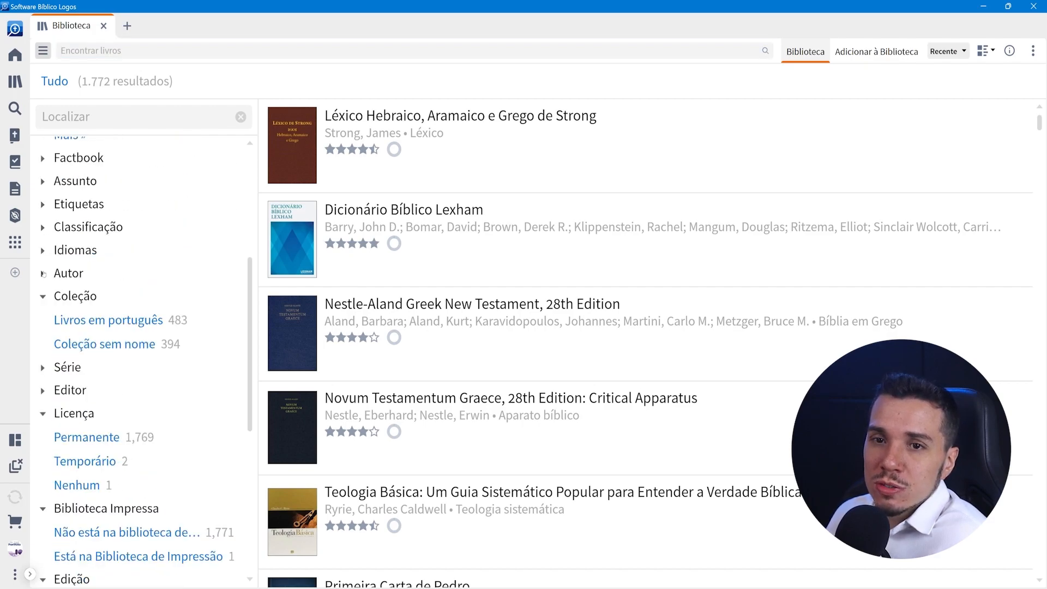
# Step: Look through the Autor and Série categories, leaving both of them and Coleção collapsed
pyautogui.click(43, 274)
pyautogui.click(43, 273)
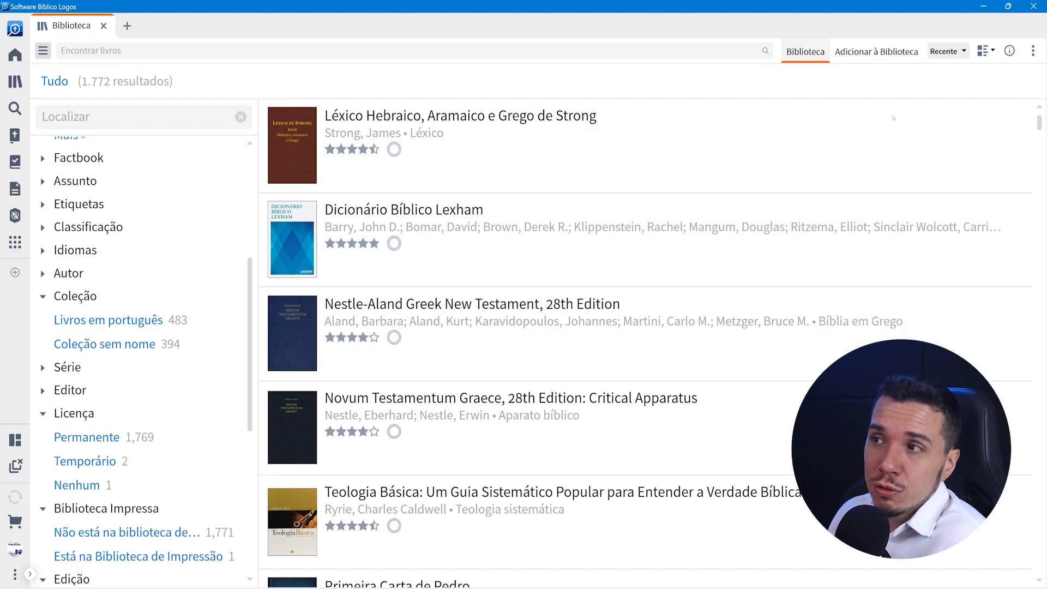
pyautogui.click(43, 296)
pyautogui.click(43, 319)
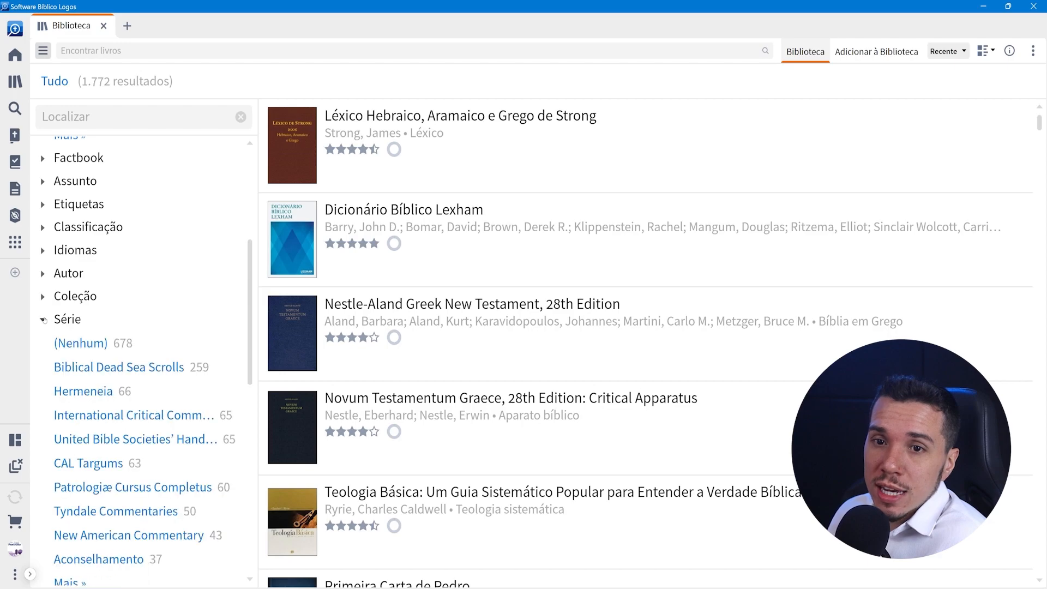
pyautogui.scroll(-3, 152, 496)
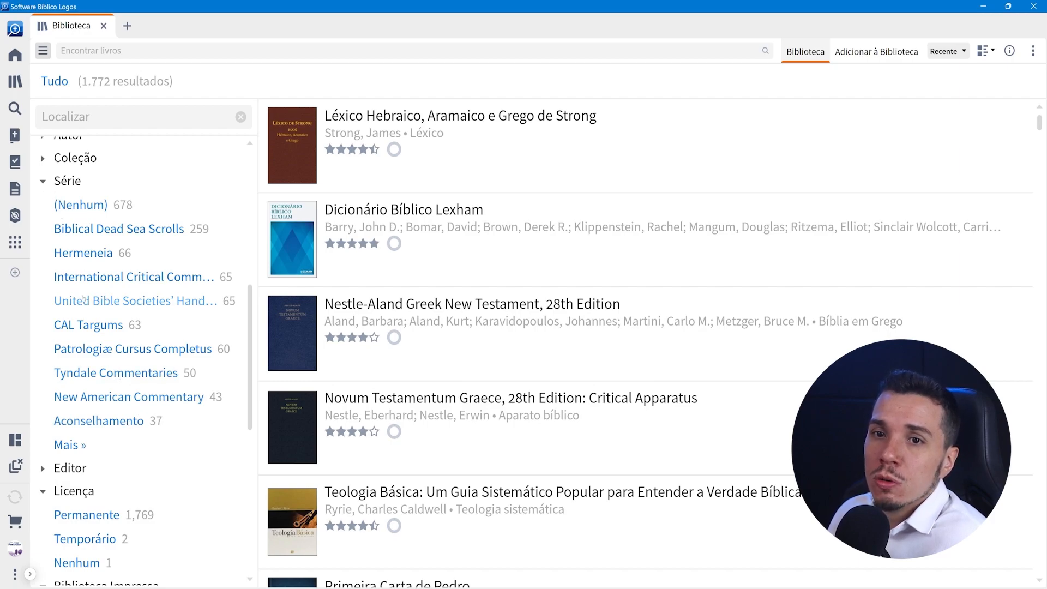
pyautogui.click(43, 182)
# Step: Expand Editor, examine its publishers with the Idiomas: português filter applied, and remove the filter and collapse Editor
pyautogui.click(43, 203)
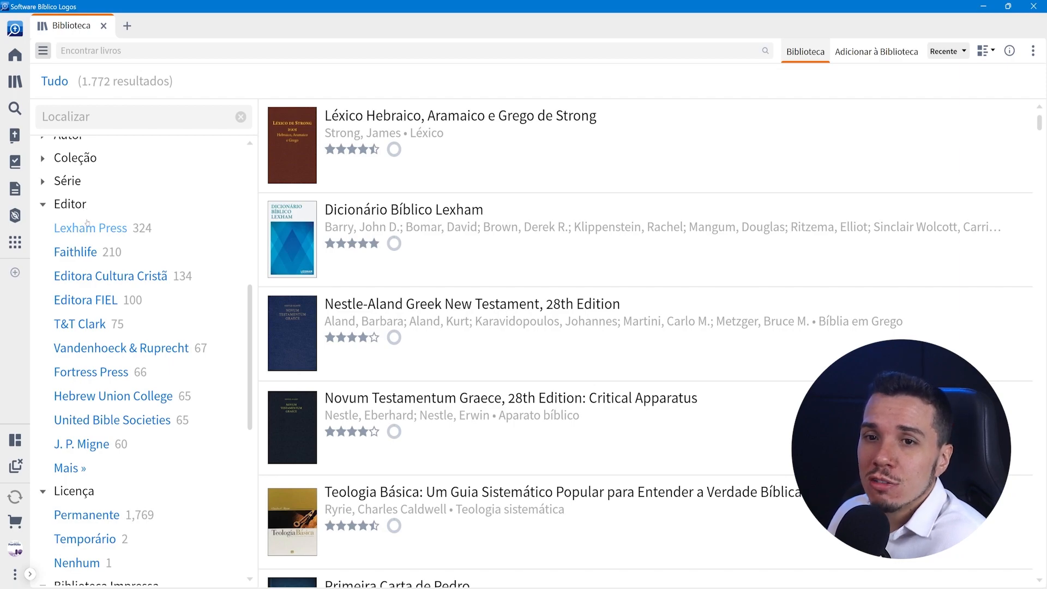
pyautogui.scroll(6, 99, 402)
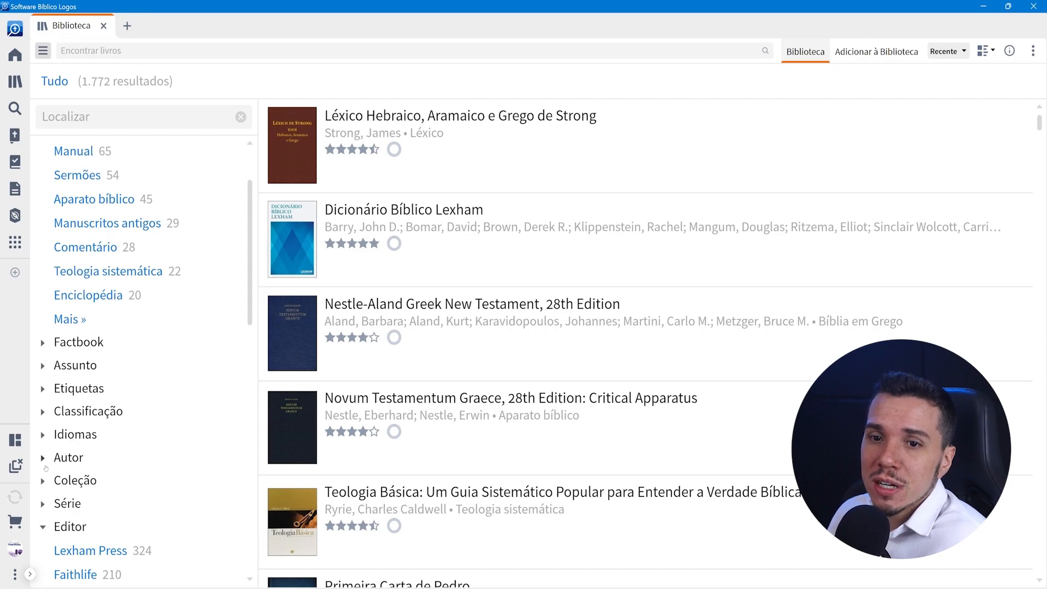
pyautogui.click(52, 434)
pyautogui.scroll(-4, 54, 426)
pyautogui.click(70, 362)
pyautogui.scroll(-5, 109, 327)
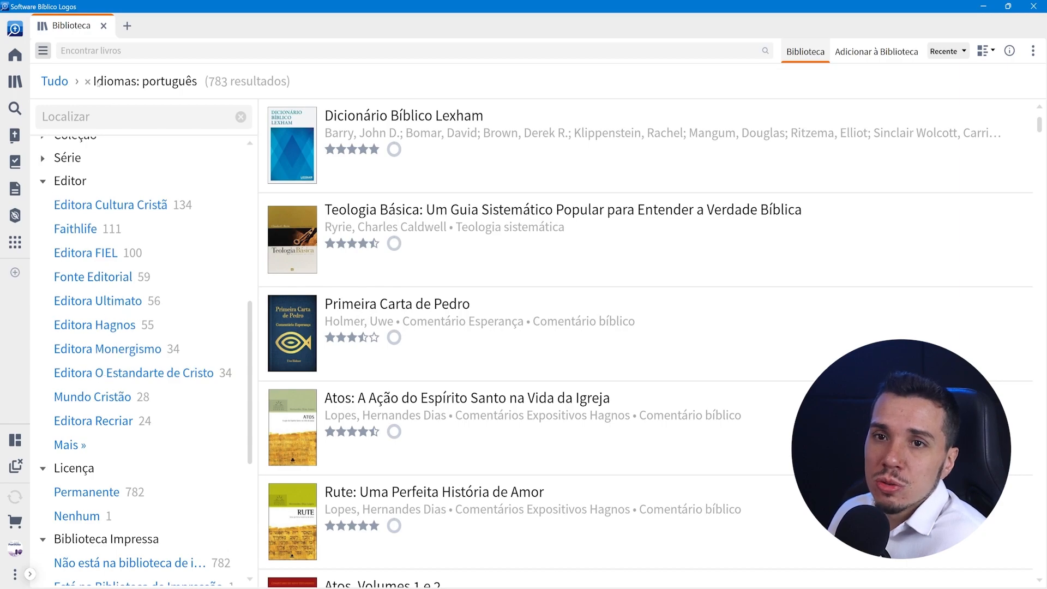
pyautogui.click(88, 82)
pyautogui.click(43, 259)
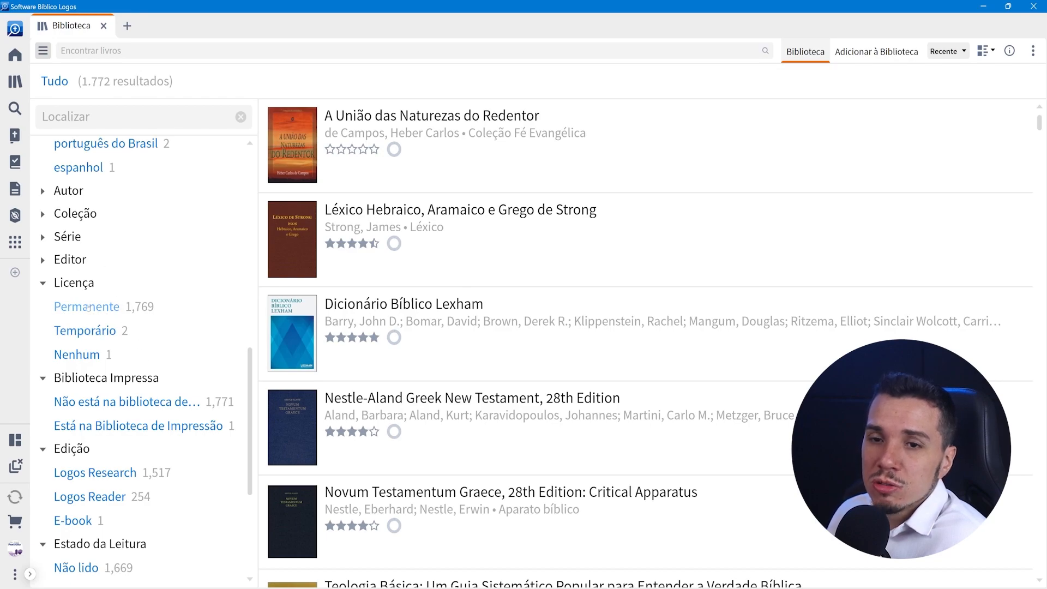
# Step: Filter the library by Licença: Temporário, preview "The Treasury of Scripture Knowledge", and remove the filter
pyautogui.click(104, 332)
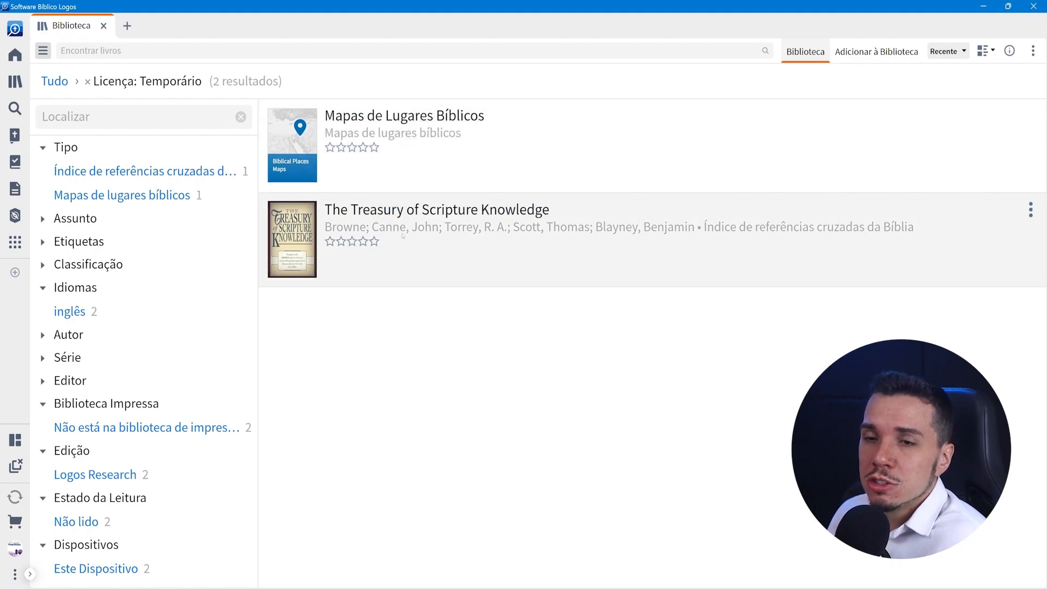
pyautogui.moveTo(403, 262)
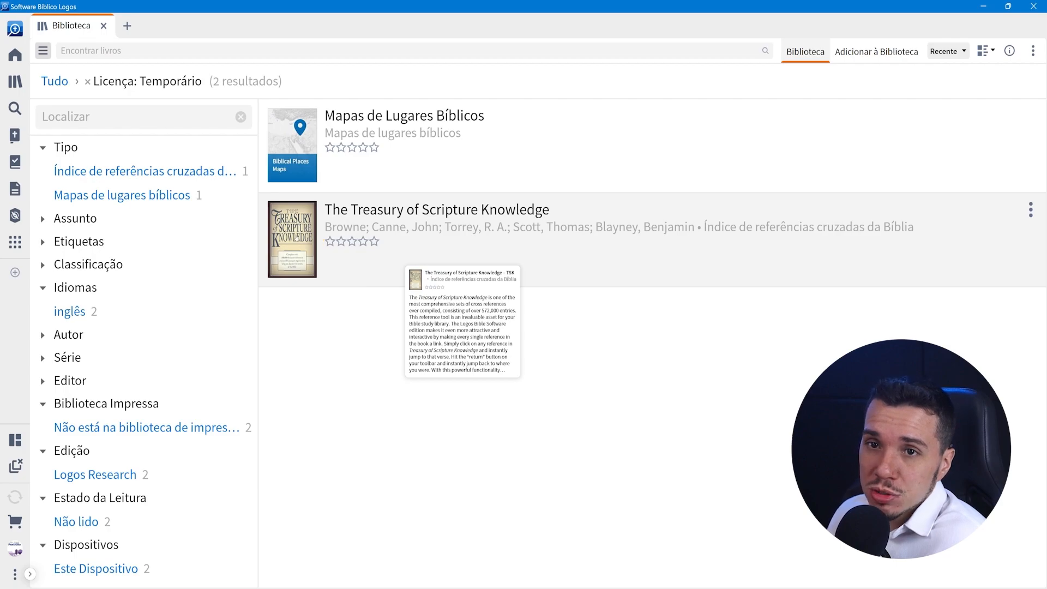
pyautogui.click(87, 82)
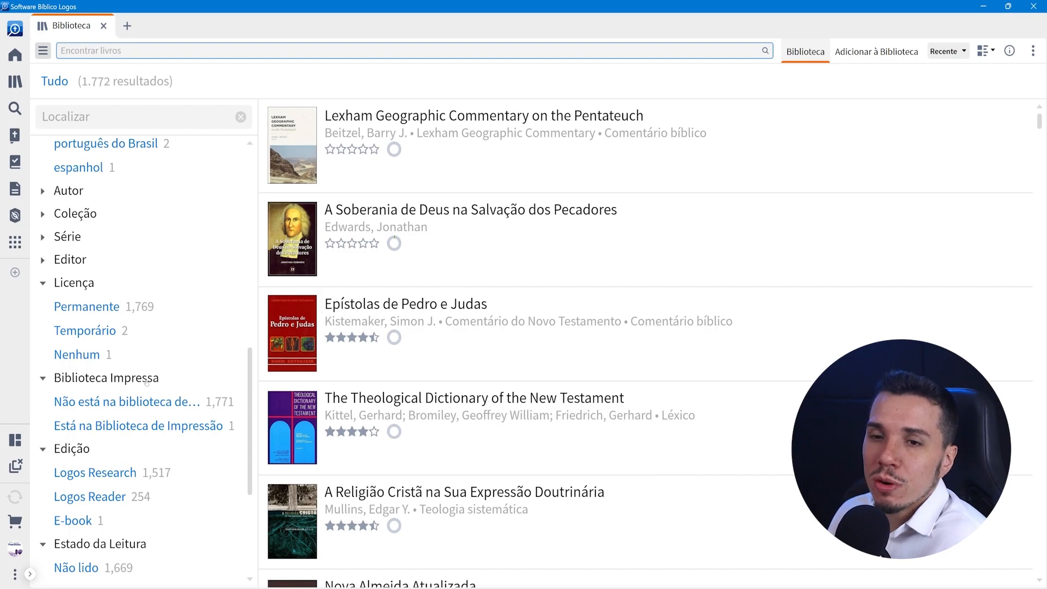
# Step: Check the books under Biblioteca Impressa: Não está na biblioteca de impressão, and remove the filter
pyautogui.scroll(-2, 144, 439)
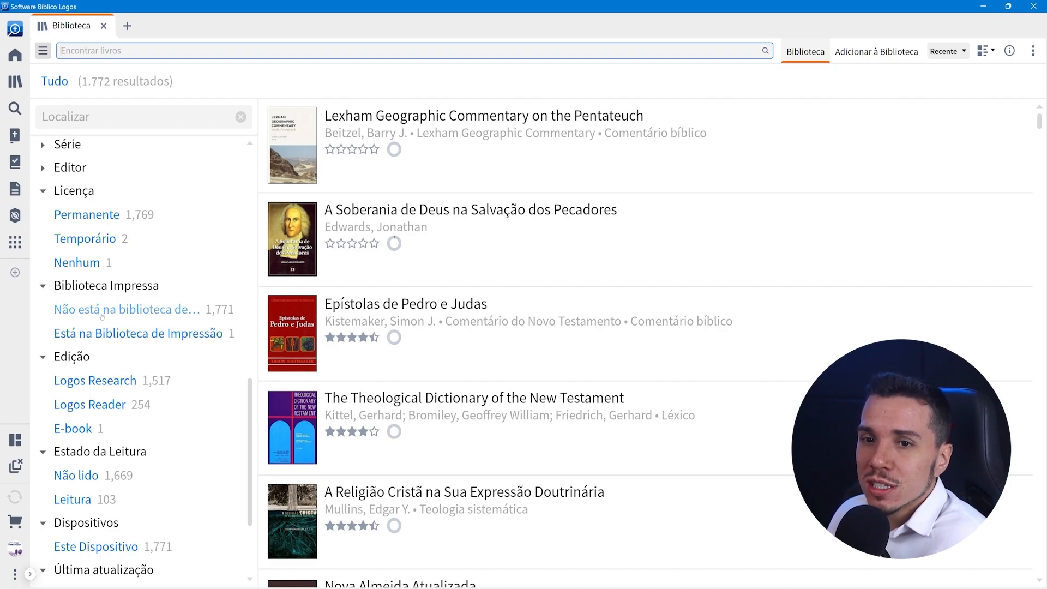
pyautogui.click(147, 315)
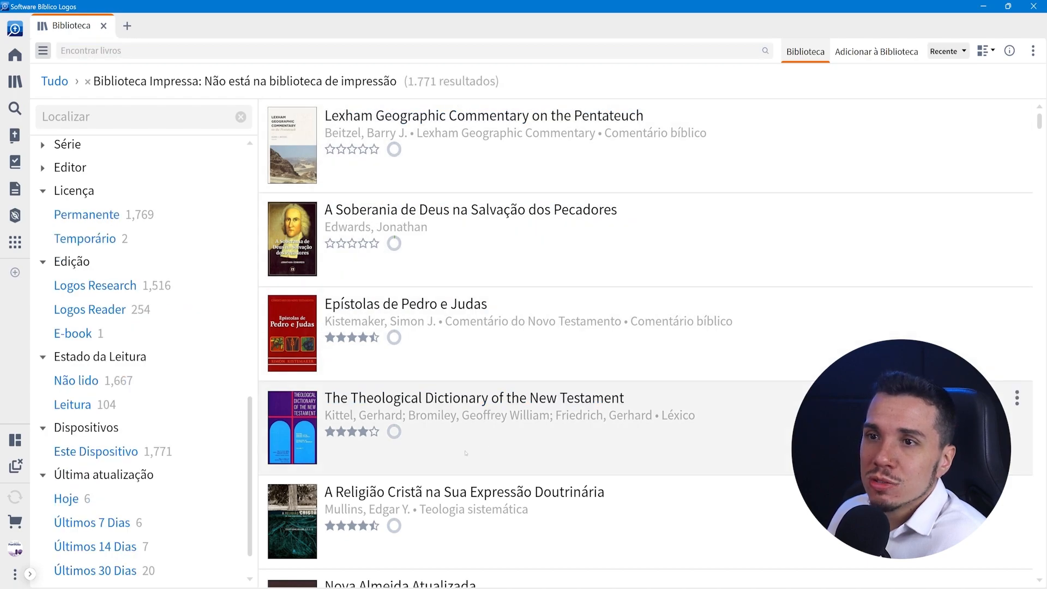
pyautogui.click(87, 81)
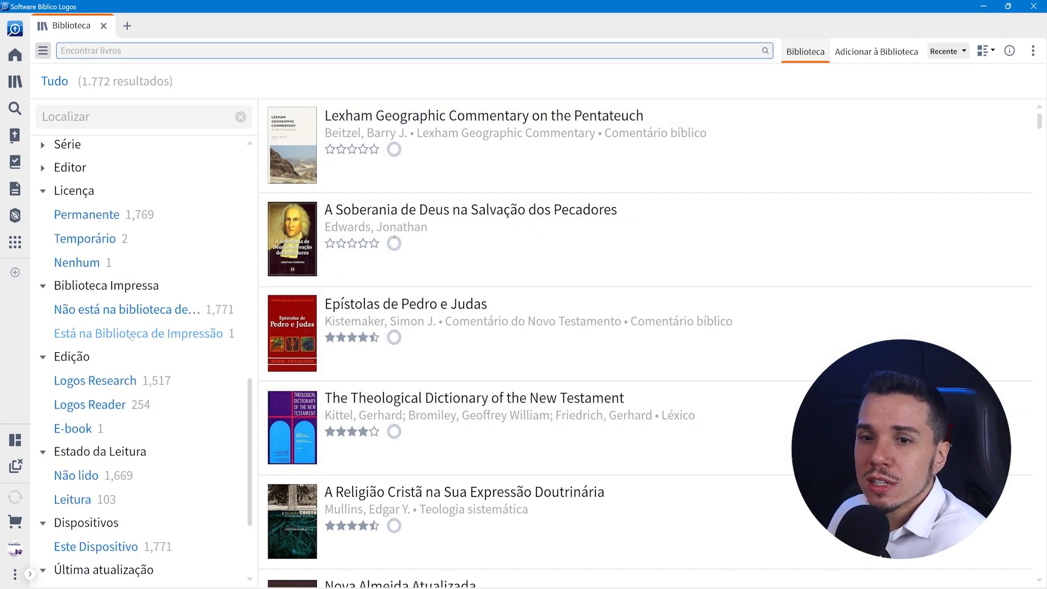
# Step: Filter the library by Biblioteca Impressa: Está na Biblioteca de Impressão, check the listed book, and remove the filter
pyautogui.click(132, 336)
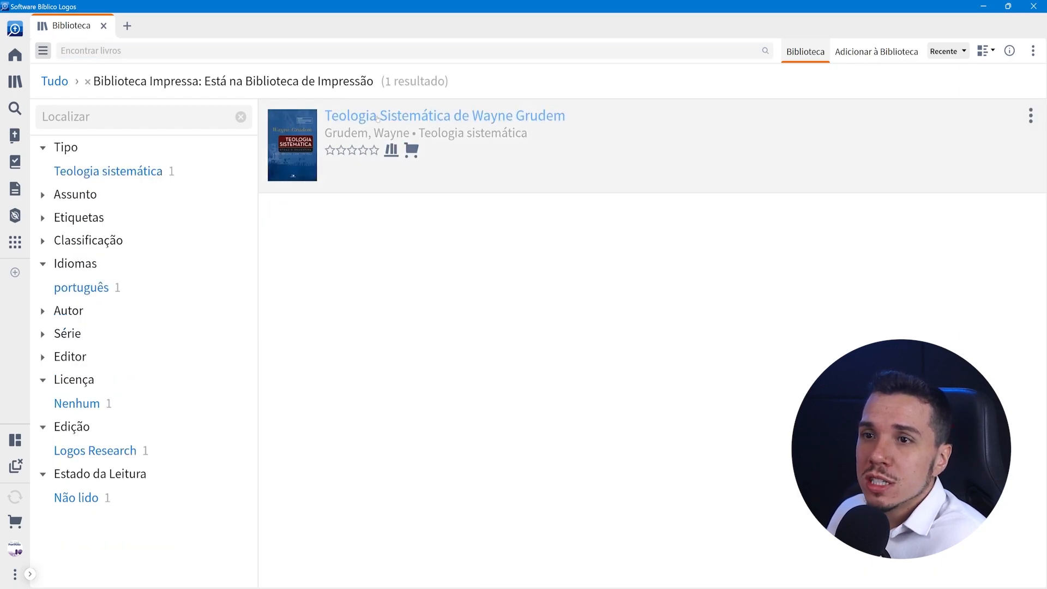
pyautogui.moveTo(375, 117)
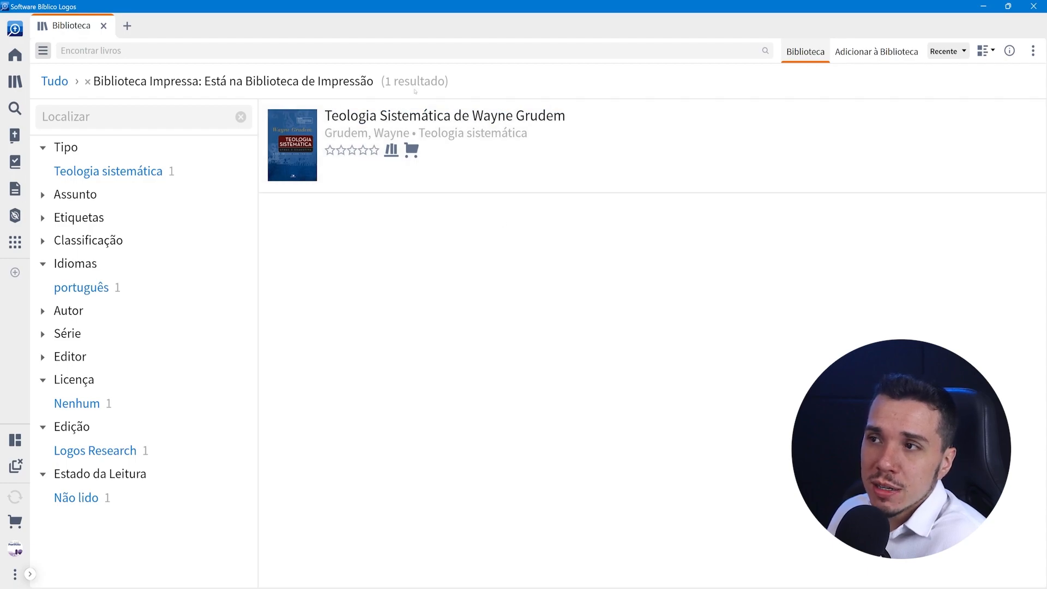
pyautogui.click(87, 81)
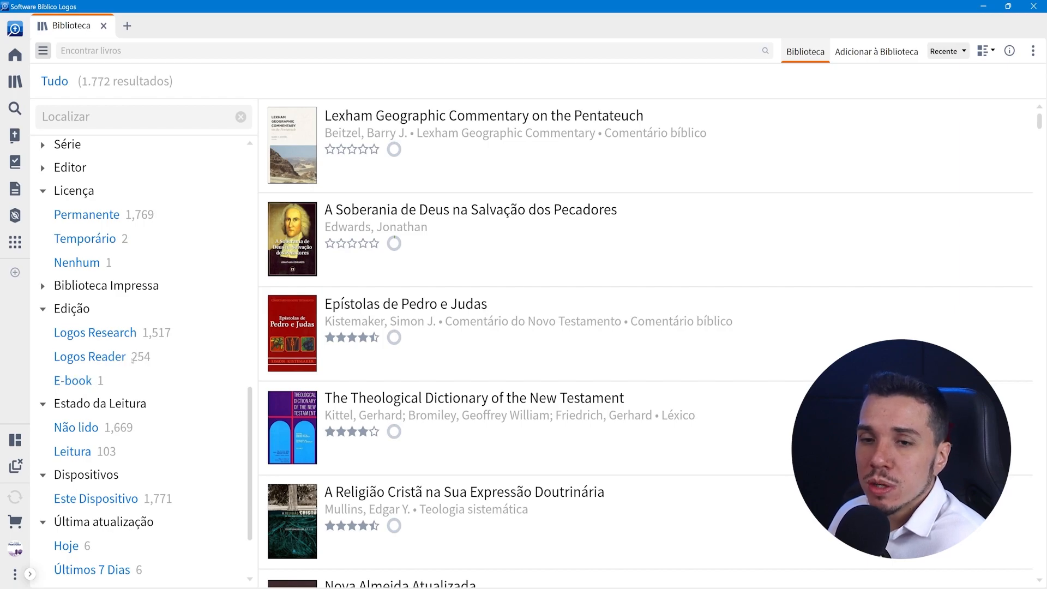
# Step: Filter the library by Adicionado: Últimos 30 Dias, look through the recently added books, and remove the filter
pyautogui.moveTo(415, 318)
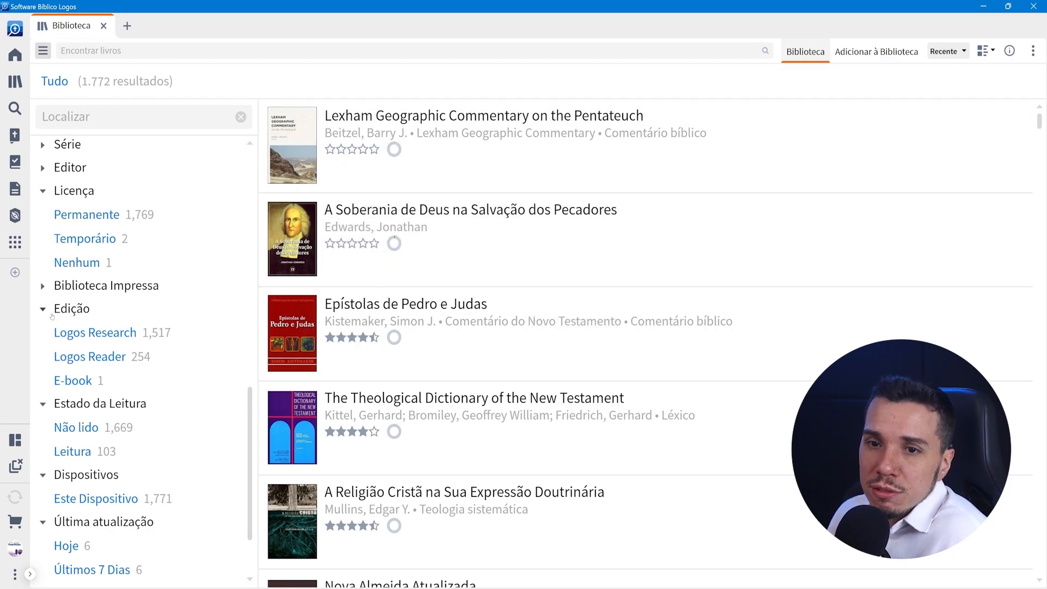
pyautogui.scroll(-2, 172, 460)
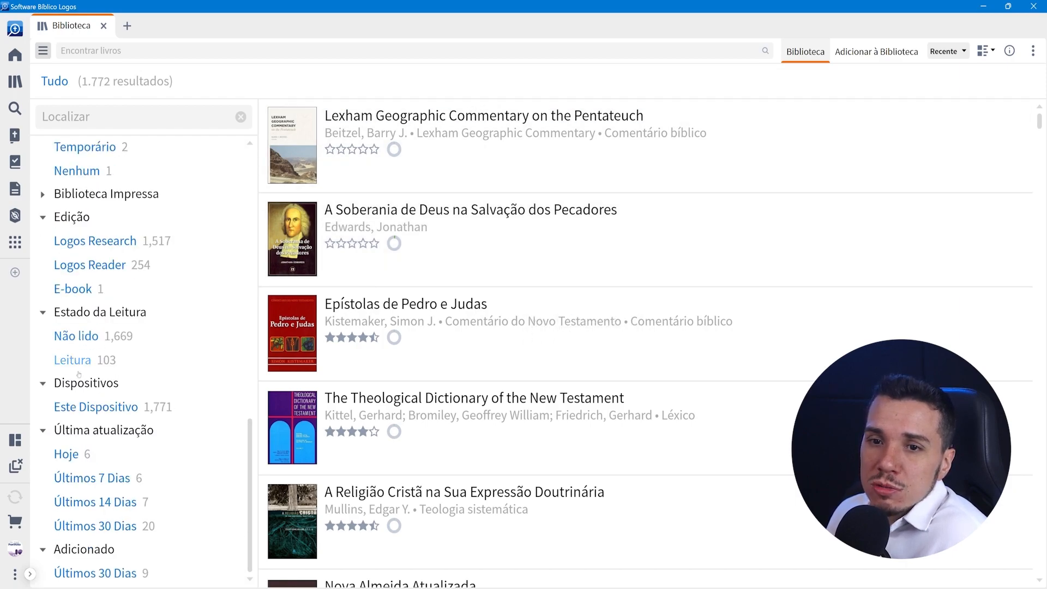
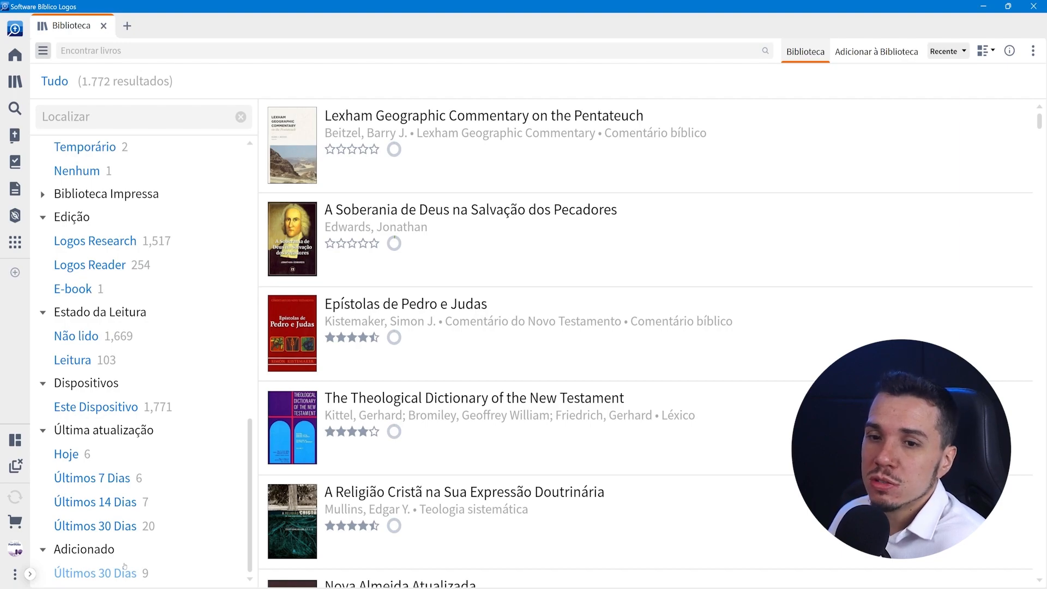
pyautogui.click(124, 569)
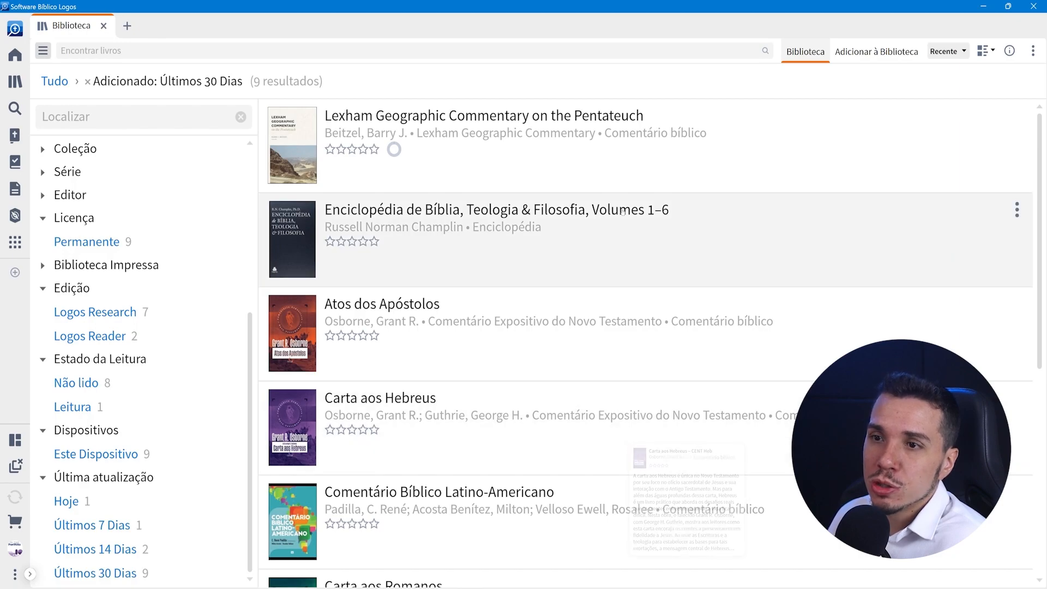
pyautogui.moveTo(478, 127)
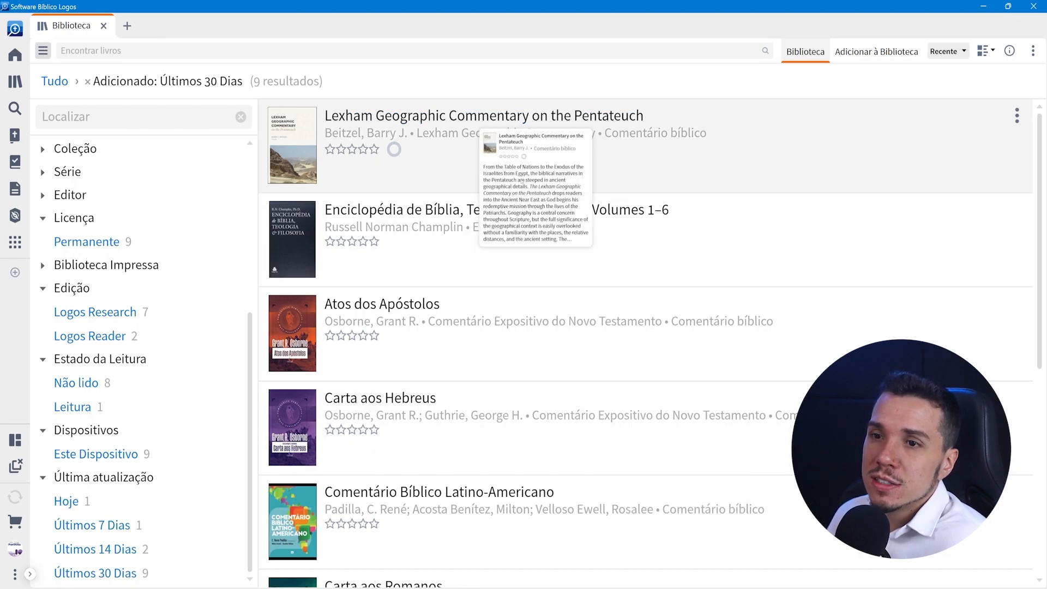
pyautogui.scroll(-4, 544, 468)
pyautogui.scroll(4, 544, 467)
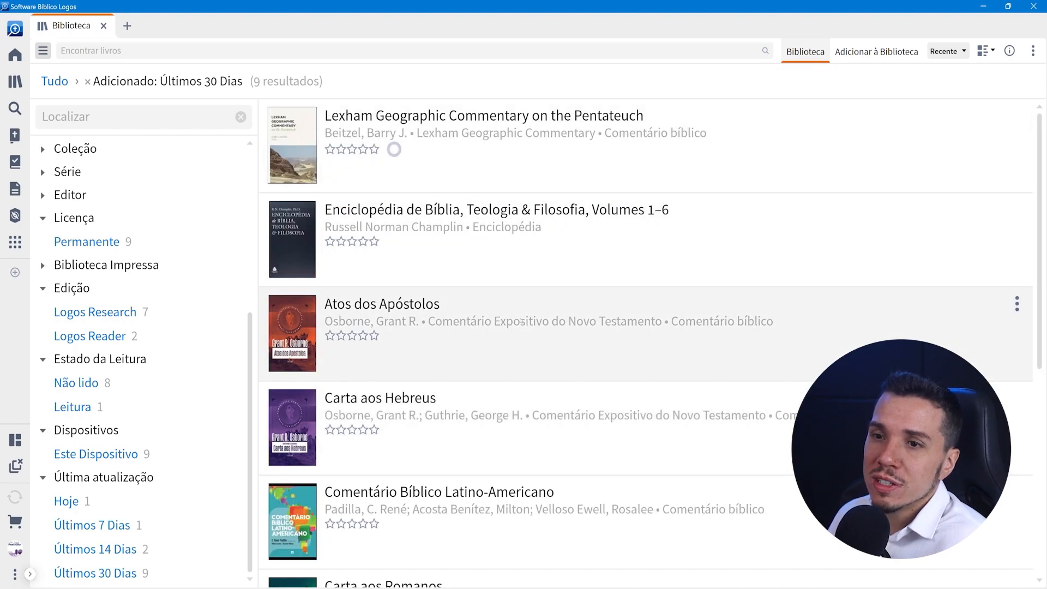
pyautogui.moveTo(549, 250)
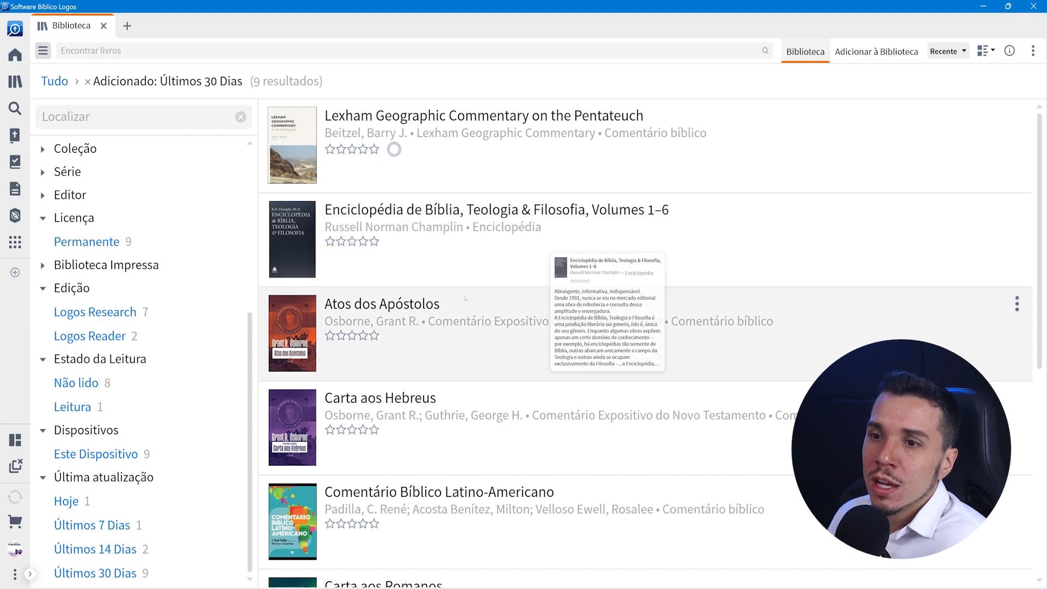
pyautogui.scroll(-3, 529, 489)
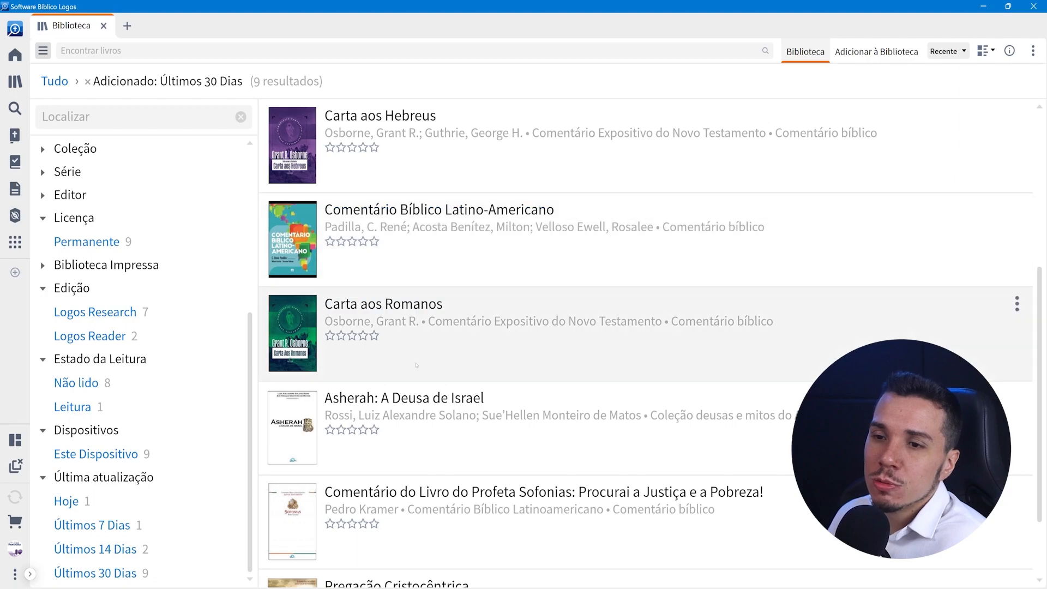
pyautogui.scroll(-1, 417, 354)
pyautogui.scroll(4, 420, 370)
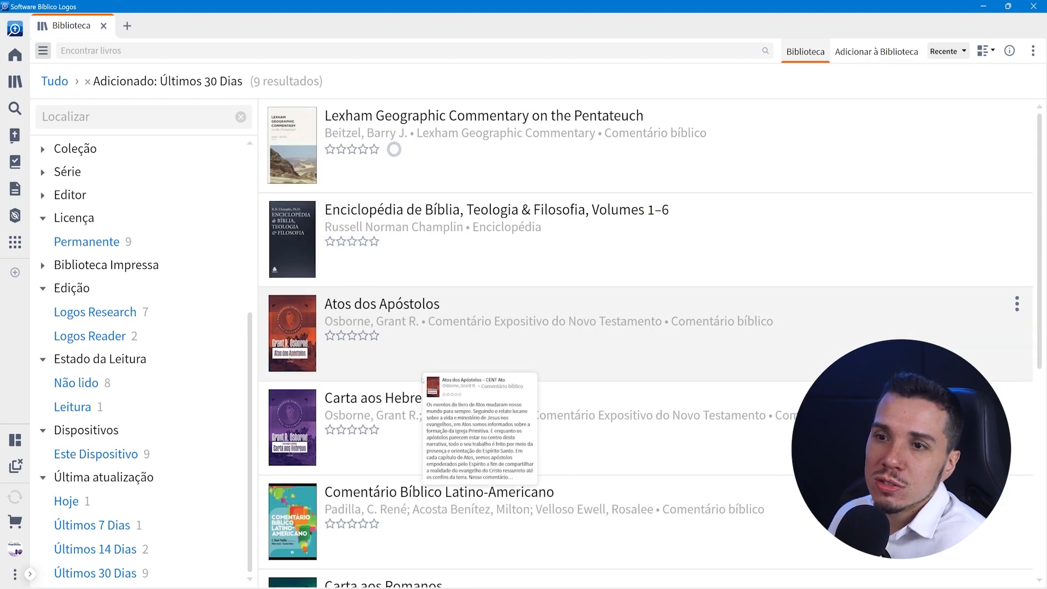
pyautogui.scroll(5, 152, 342)
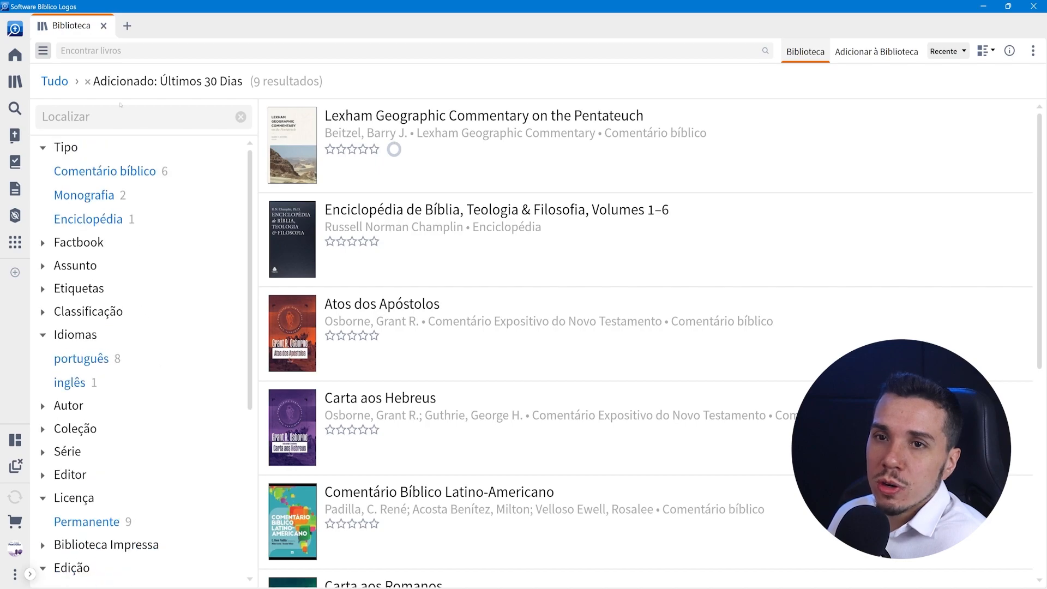
pyautogui.click(88, 81)
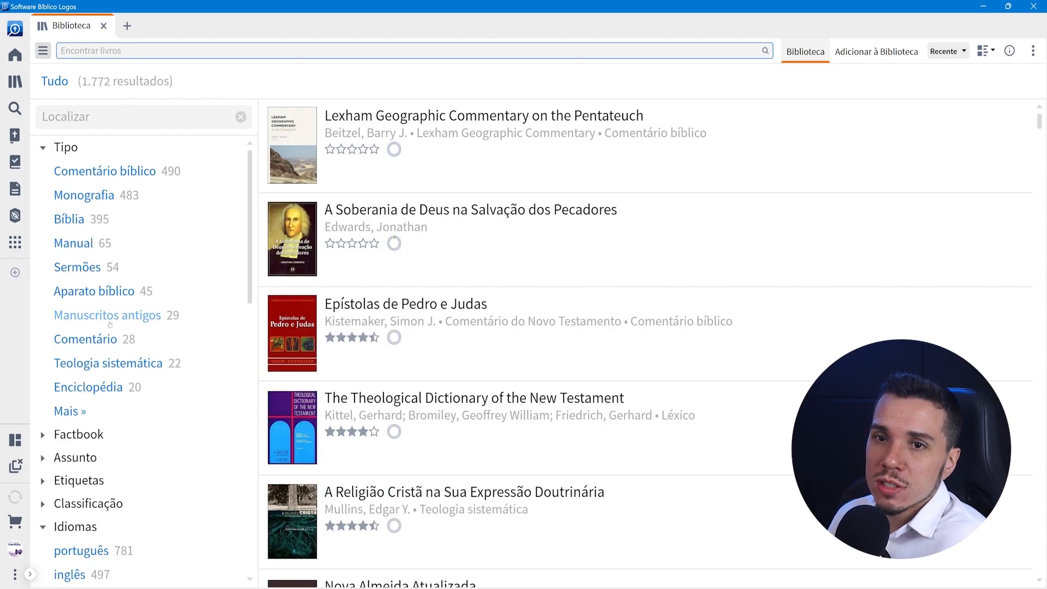
# Step: Combine the filters Tipo: Monografia, Idiomas: português, Autor: Spurgeon, Charles H. and Edição: Logos Reader
pyautogui.click(82, 195)
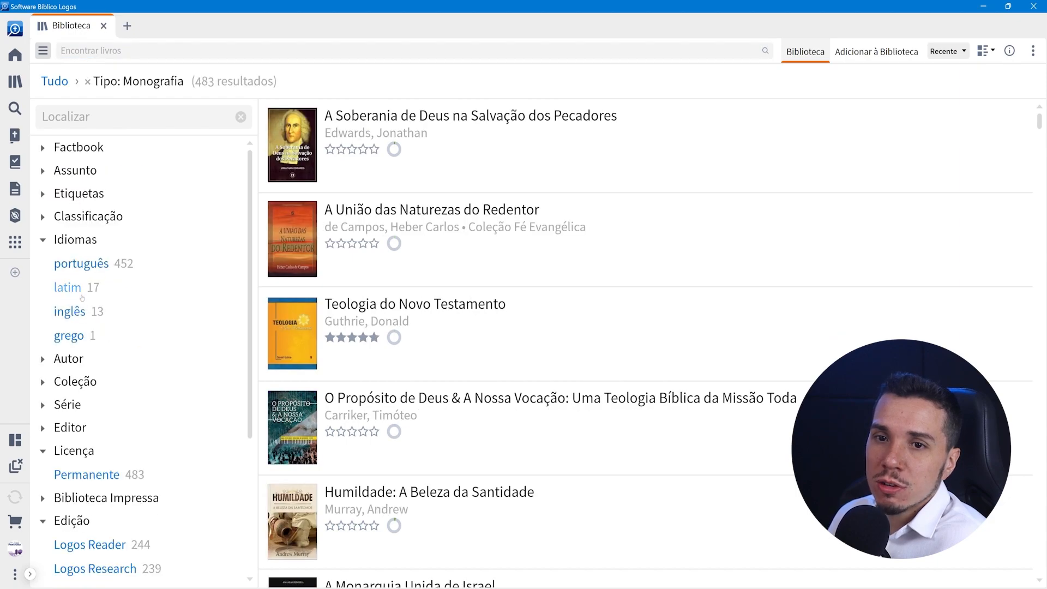
pyautogui.click(79, 273)
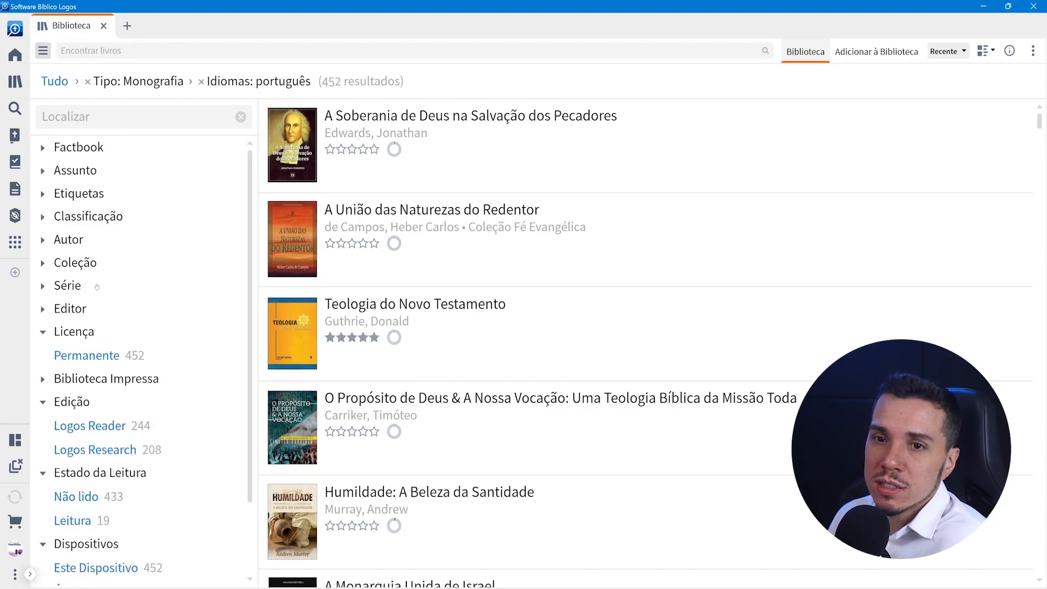
pyautogui.click(42, 240)
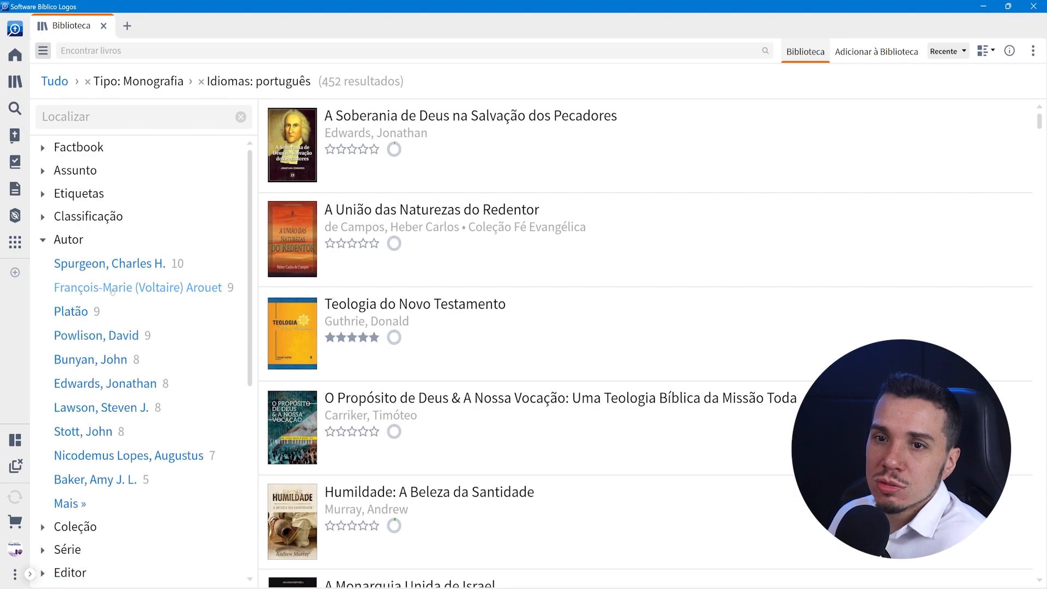
pyautogui.click(109, 264)
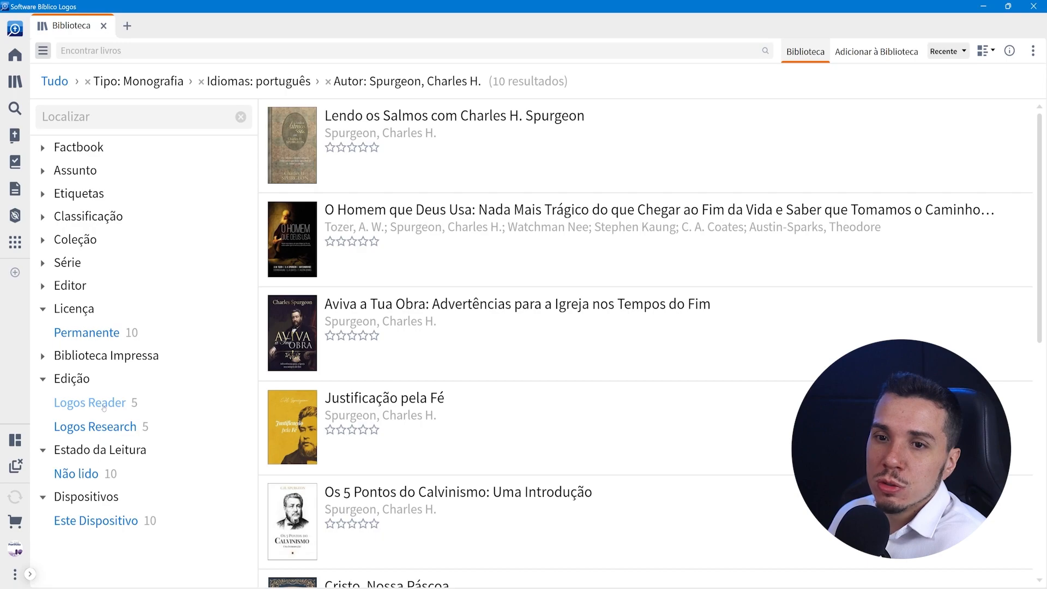
pyautogui.click(104, 406)
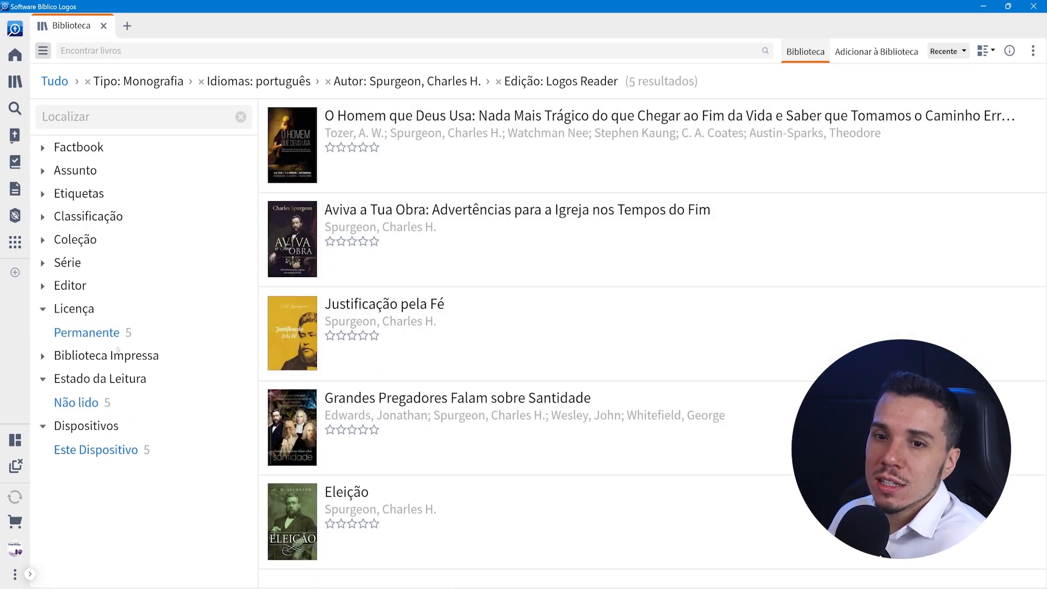
# Step: Expand the Série, Coleção and Classificação categories for the filtered books
pyautogui.click(42, 263)
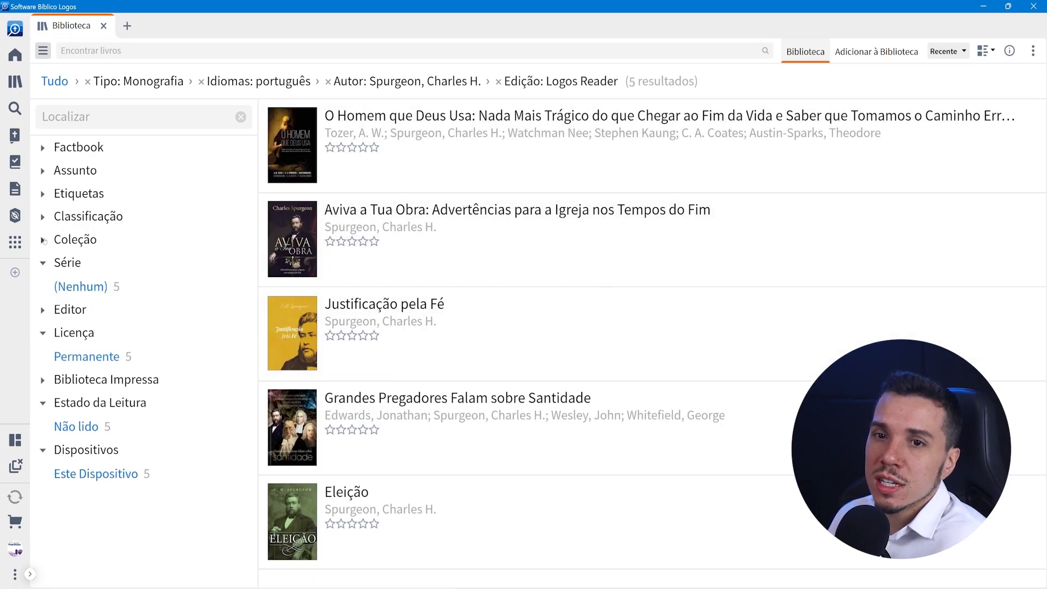
pyautogui.click(43, 240)
pyautogui.click(43, 216)
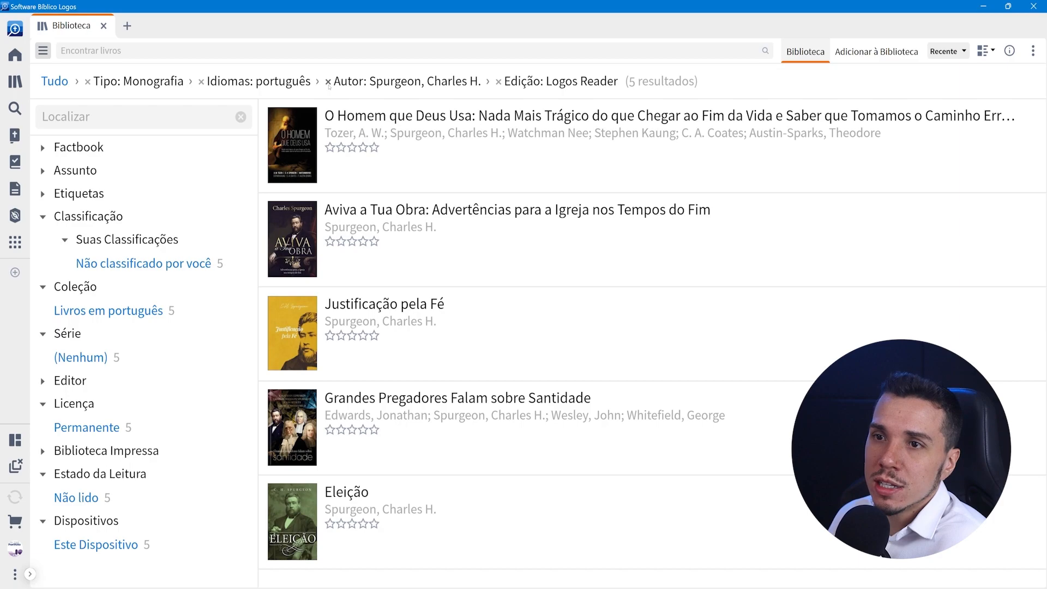
# Step: Remove only the Autor: Spurgeon, Charles H. filter, and clear the remaining filters to return to the whole library
pyautogui.click(329, 81)
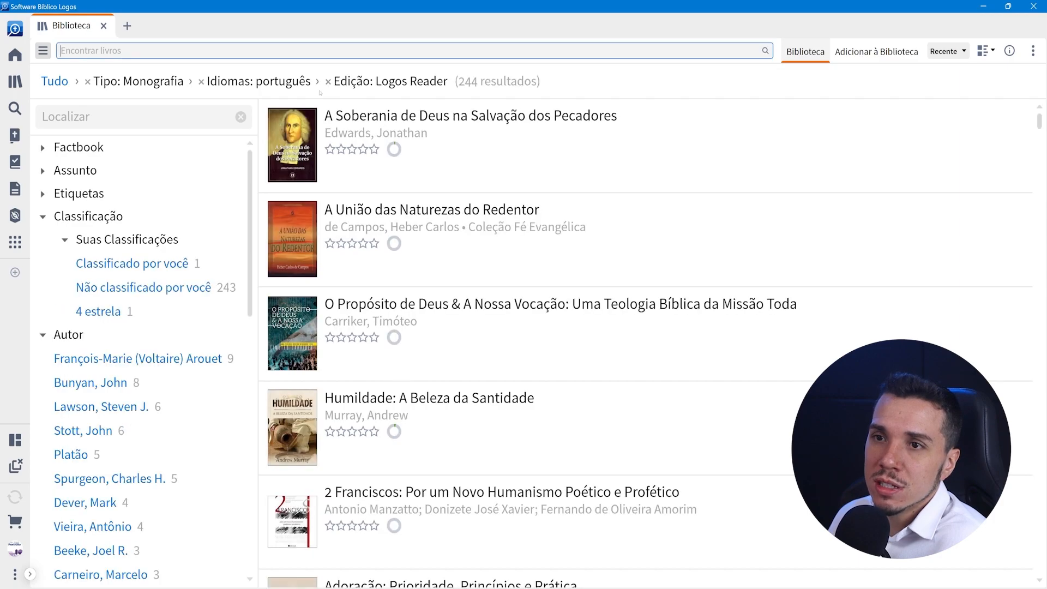
pyautogui.click(54, 82)
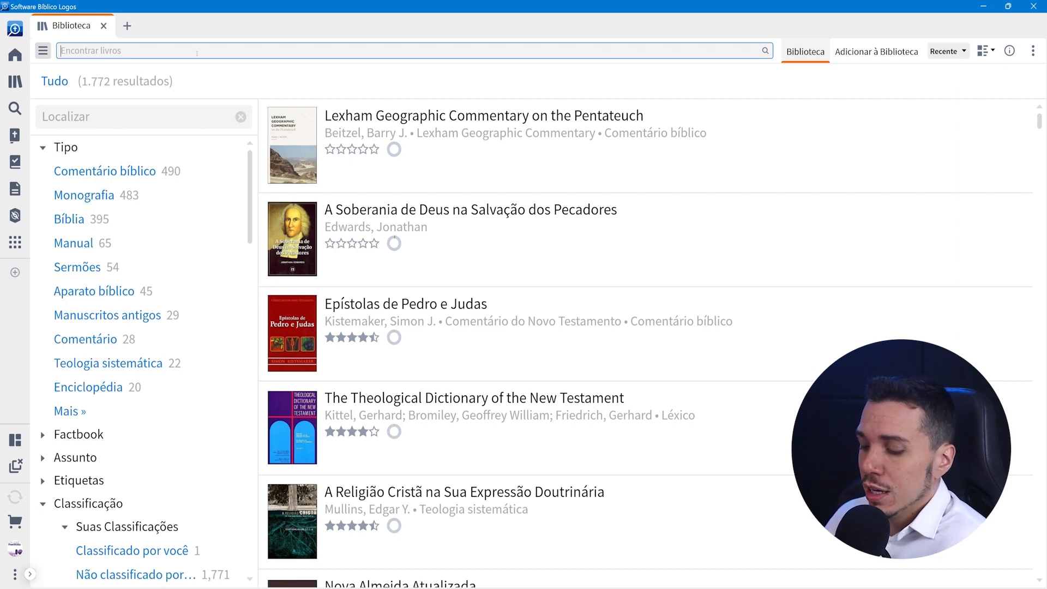
# Step: Search the library with the field query "tipo:bíblia"
pyautogui.write('tipo:')
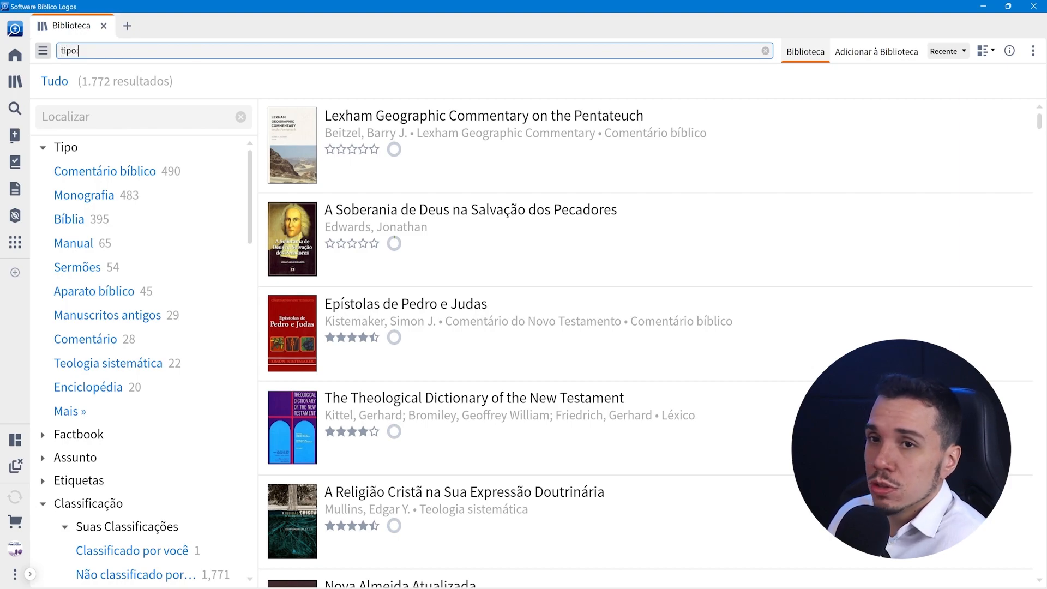
pyautogui.write('bíblia')
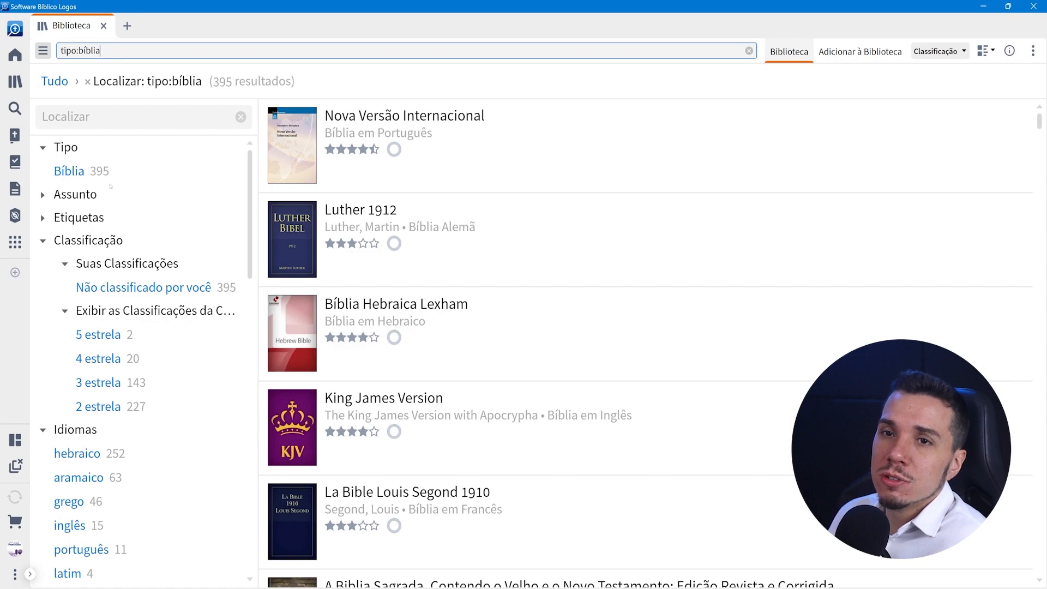
# Step: Replace the library search with "autor:joão", look through the matching books, and remove the search filter
pyautogui.press('BackSpace')
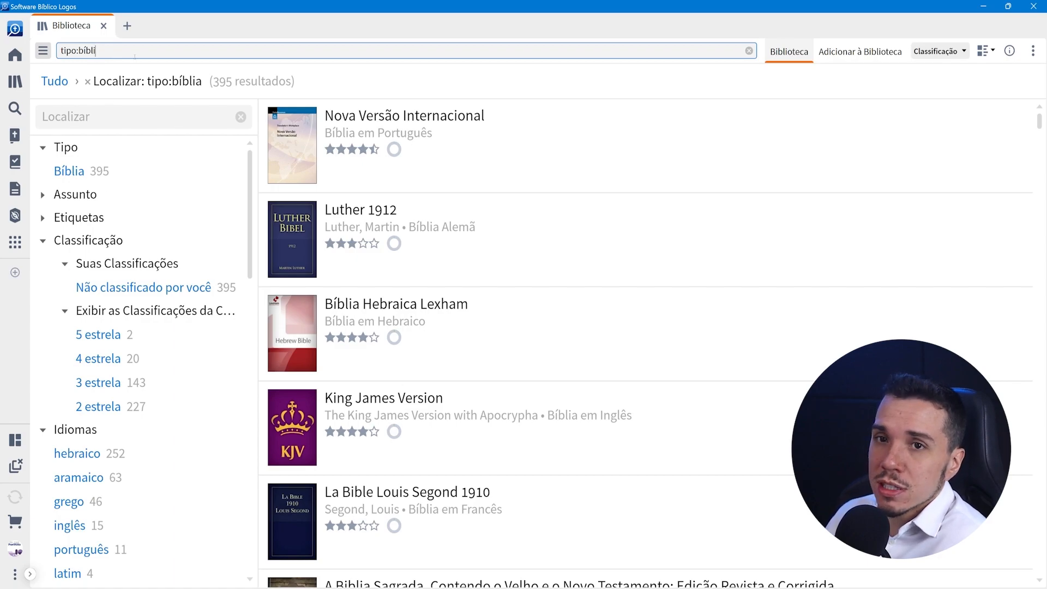
pyautogui.hotkey('ctrl', 'a')
pyautogui.write('autor')
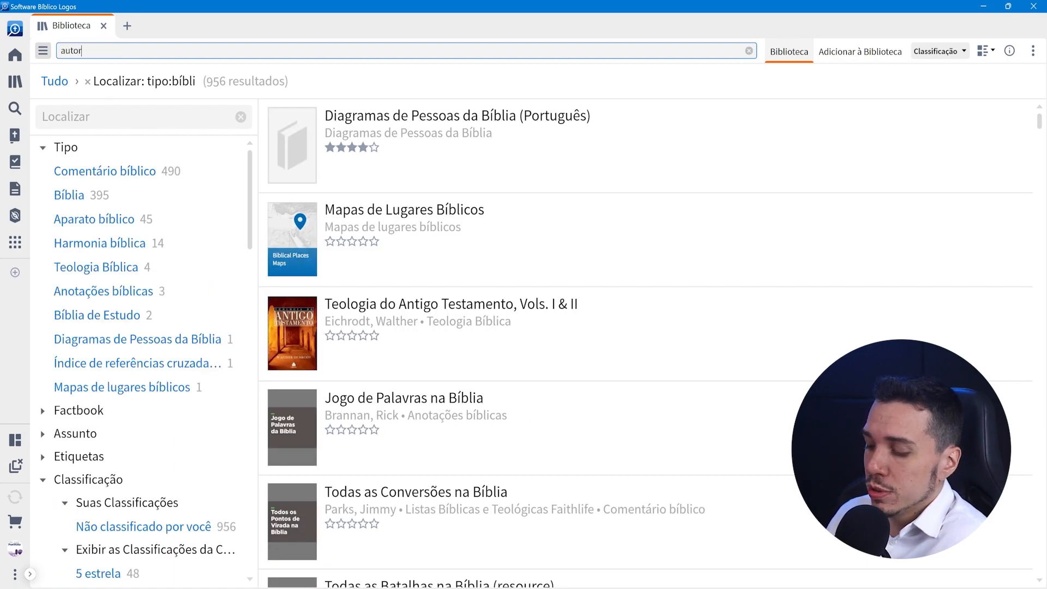
pyautogui.write(':joão')
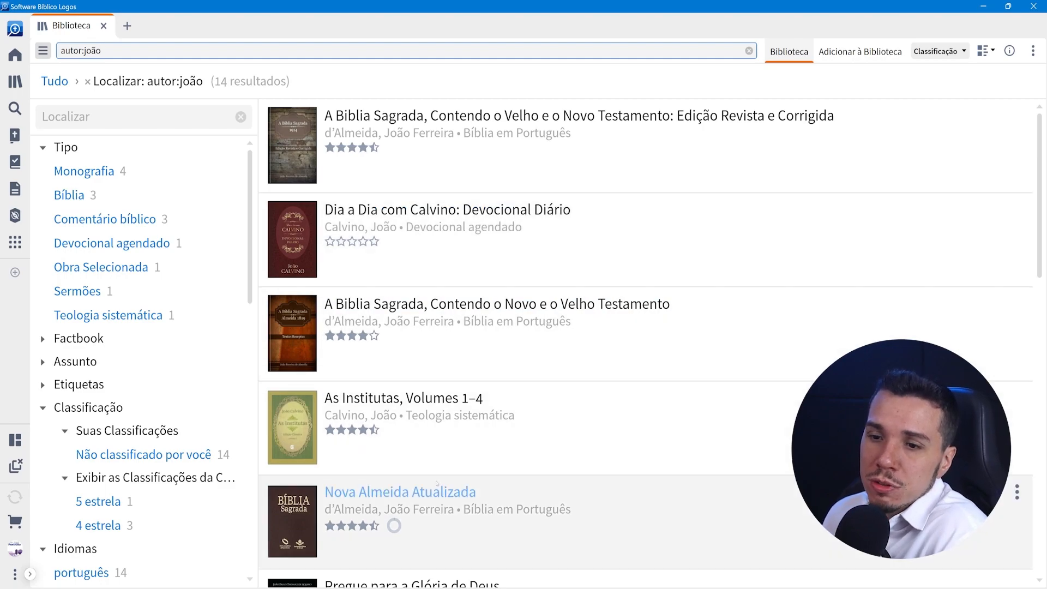
pyautogui.scroll(-3, 436, 477)
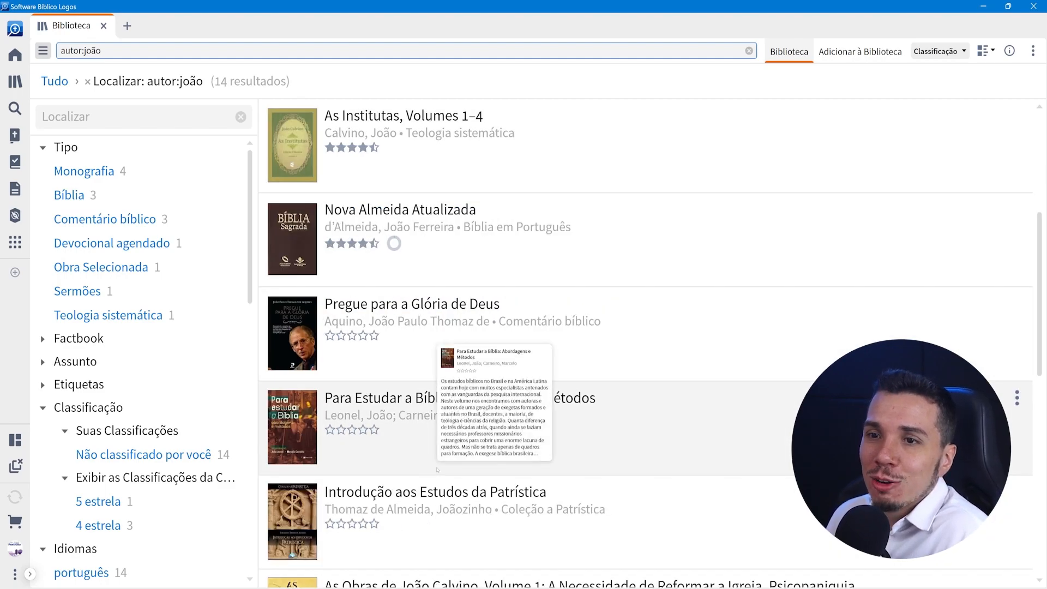
pyautogui.moveTo(499, 250)
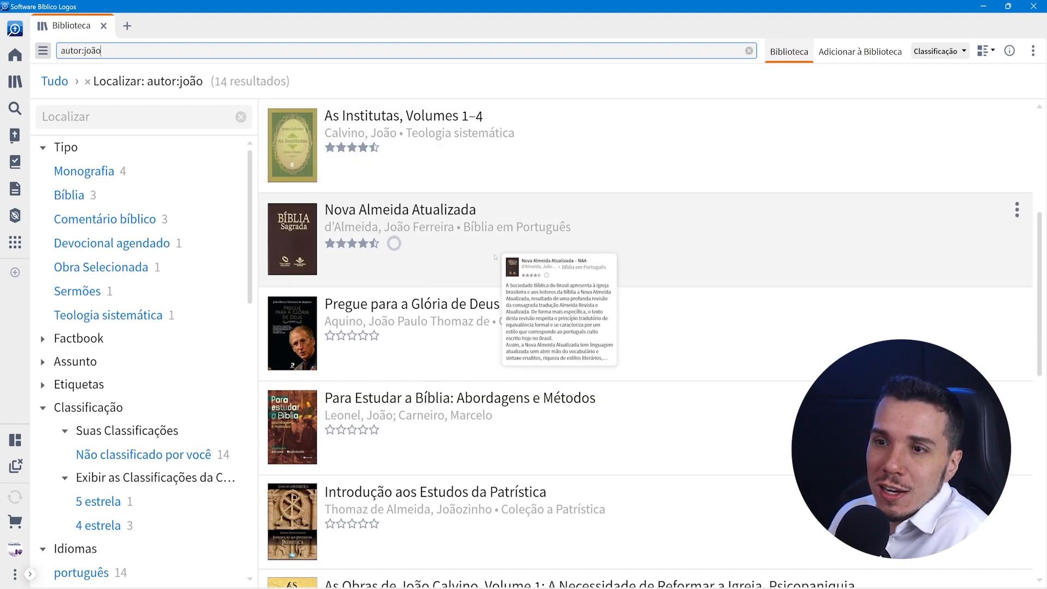
pyautogui.click(87, 82)
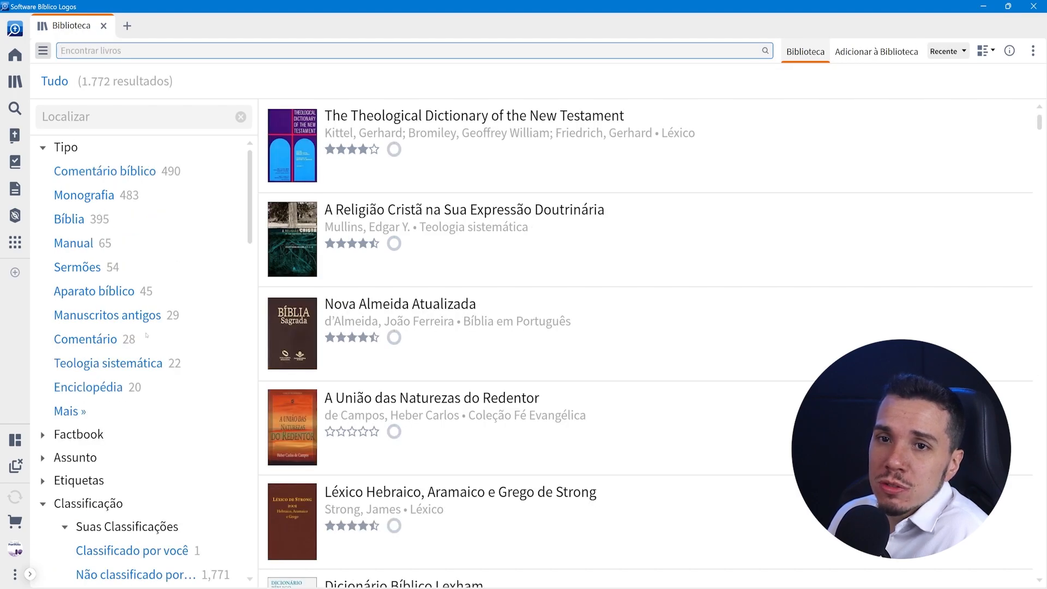
# Step: Search the sidebar categories for "joão", collapse and re-expand Autor to examine its matches, and clear the sidebar search
pyautogui.click(140, 120)
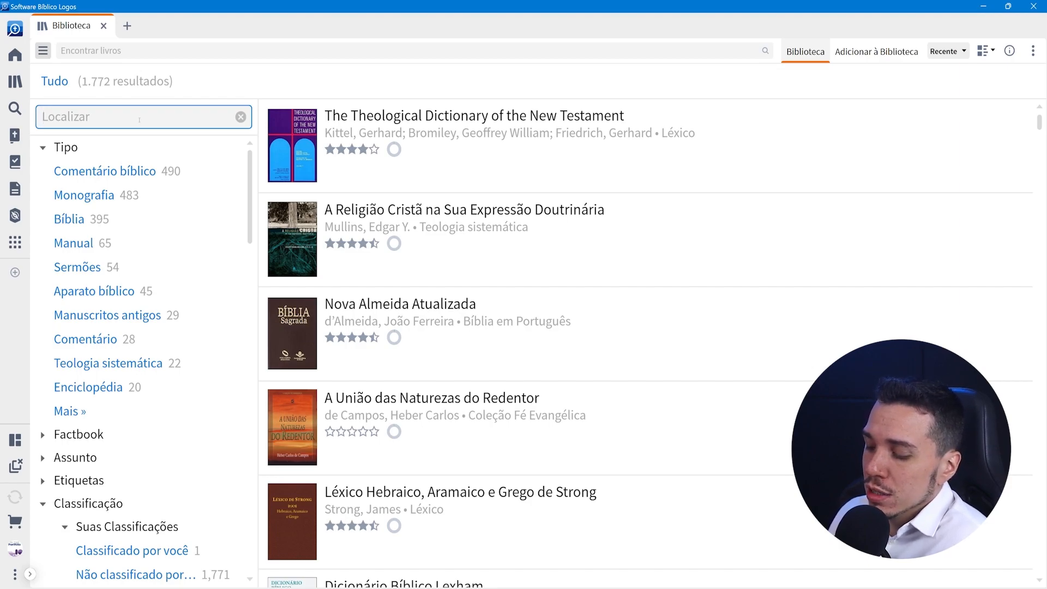
pyautogui.write('joão')
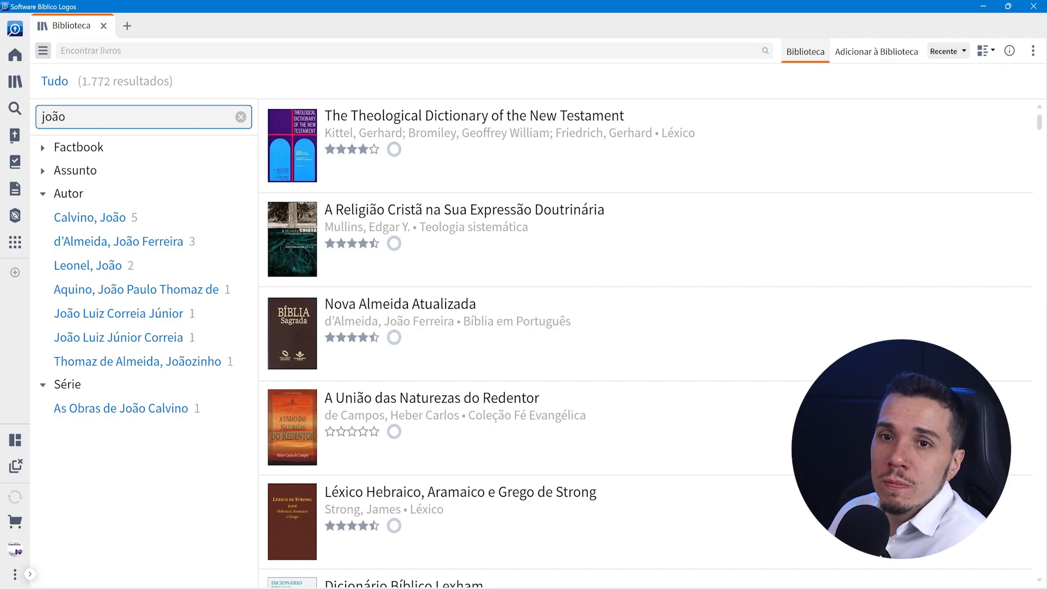
pyautogui.click(42, 194)
pyautogui.click(42, 194)
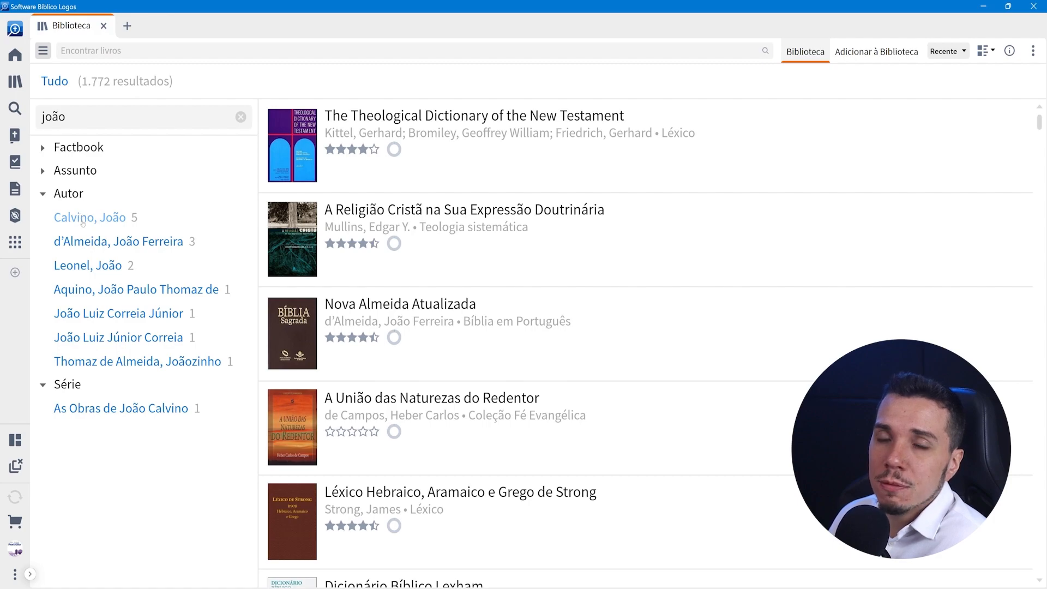
pyautogui.click(240, 117)
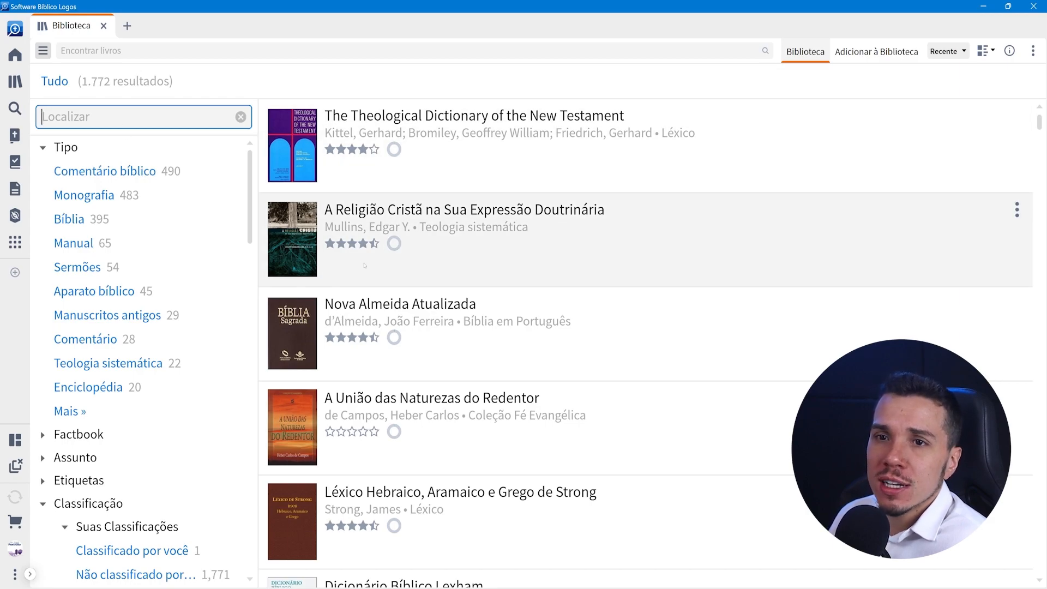
# Step: Hide the library's category sidebar and examine the star ratings and descriptions of the listed books, including A União das Naturezas do Redentor
pyautogui.moveTo(353, 260)
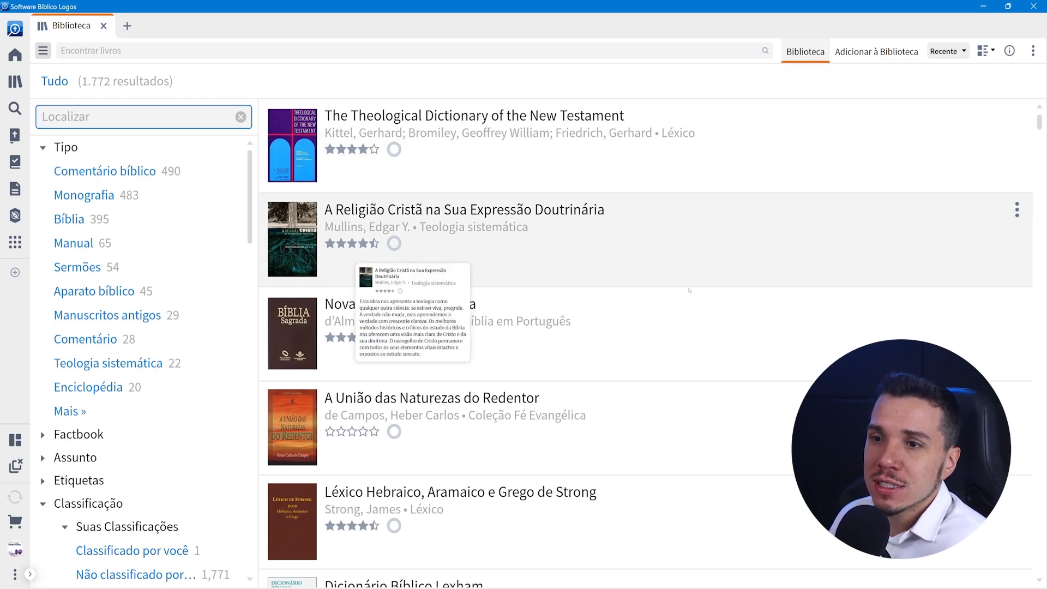
pyautogui.moveTo(820, 163)
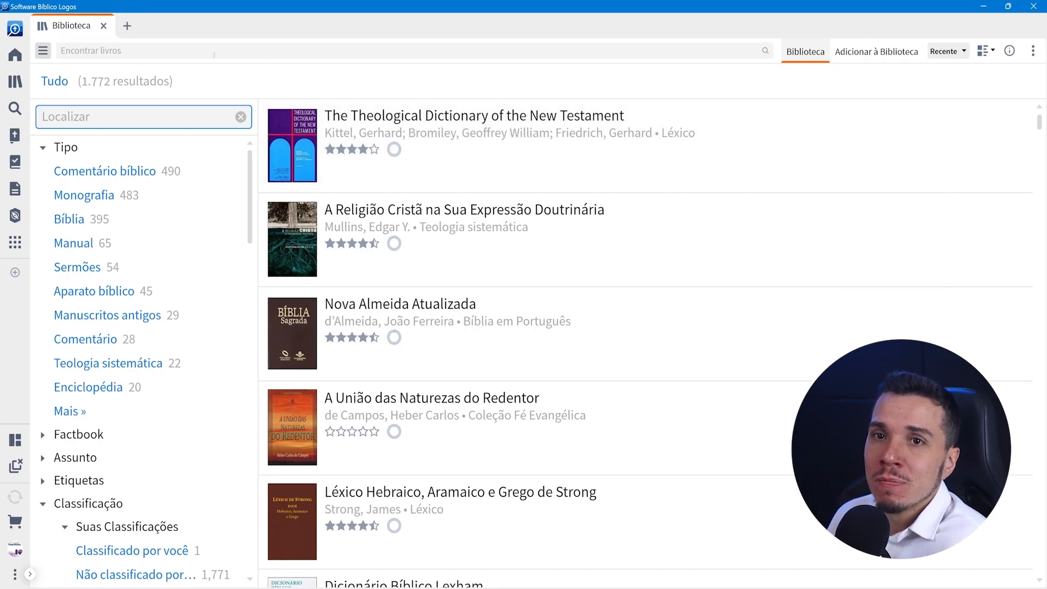
pyautogui.click(49, 54)
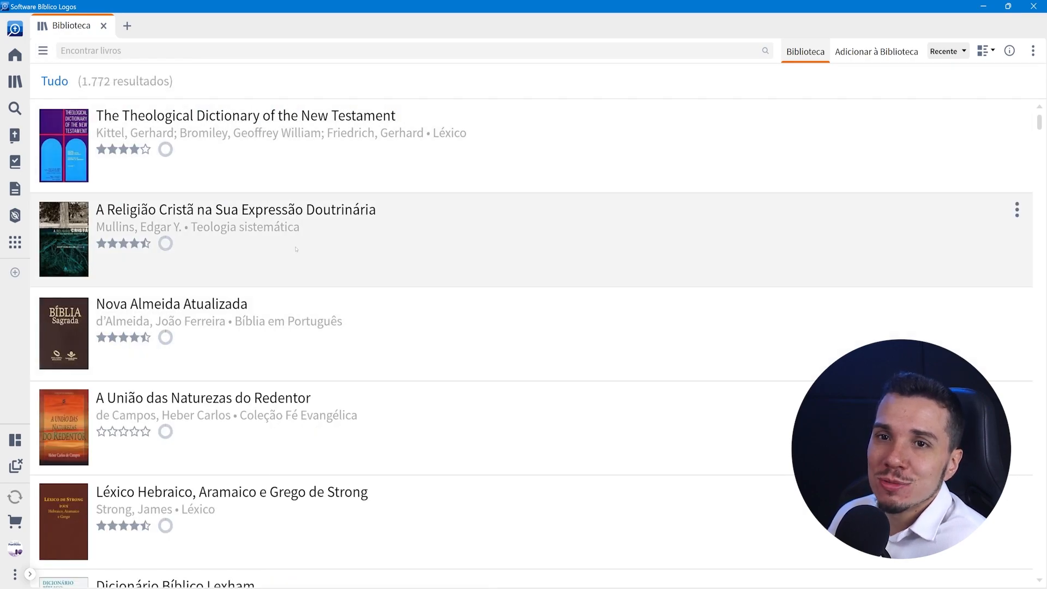
pyautogui.moveTo(296, 249)
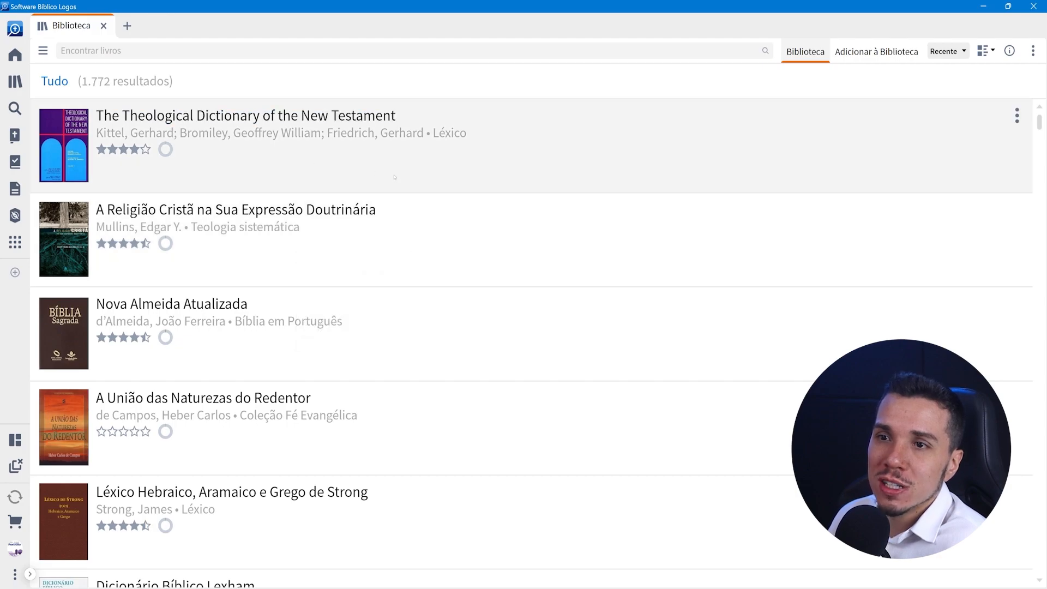
pyautogui.moveTo(394, 178)
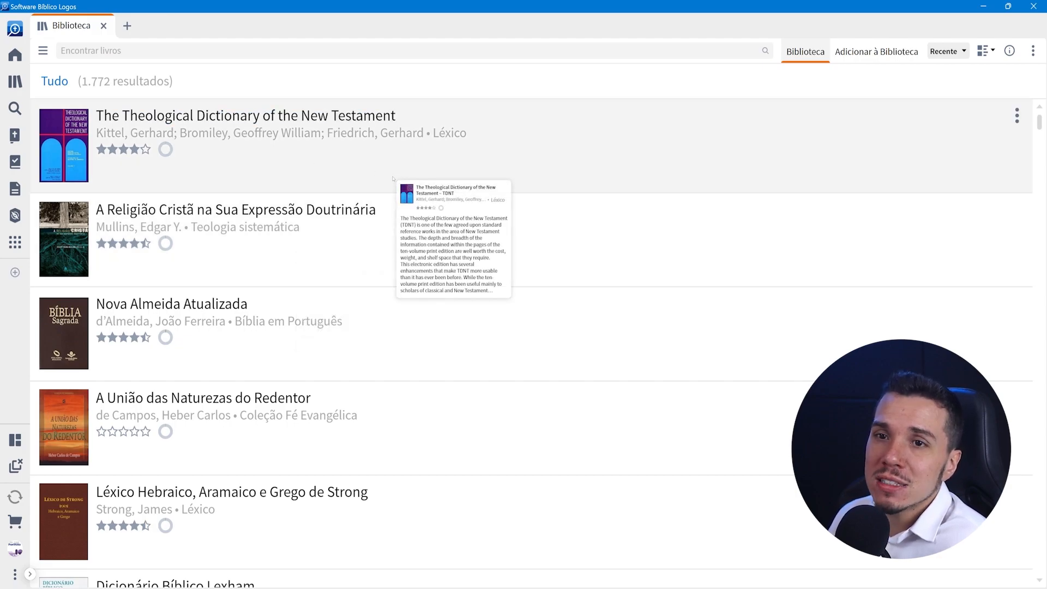
pyautogui.moveTo(346, 236)
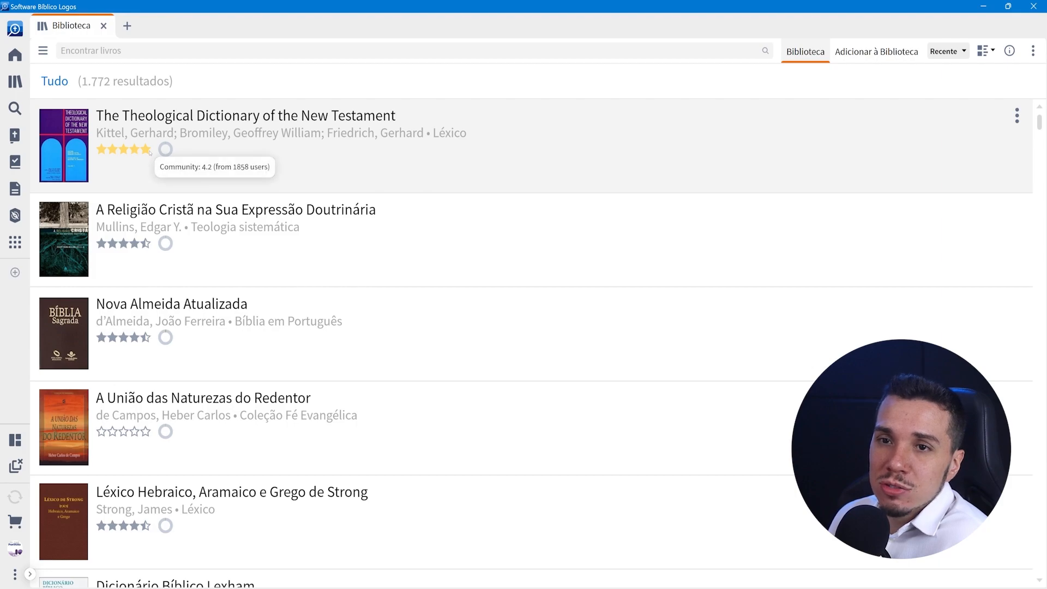
pyautogui.moveTo(417, 260)
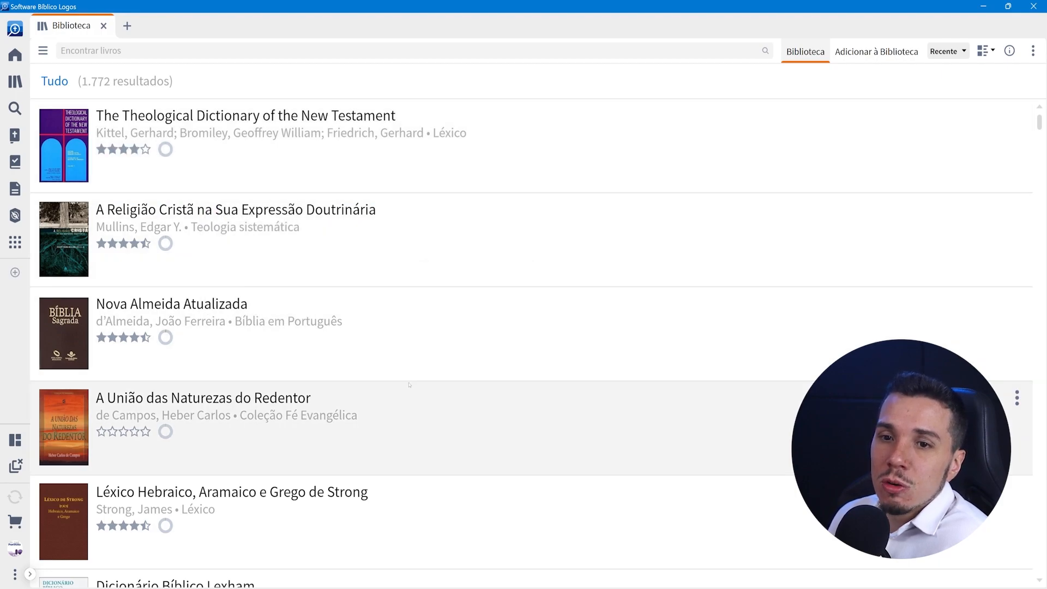
pyautogui.scroll(-3, 349, 428)
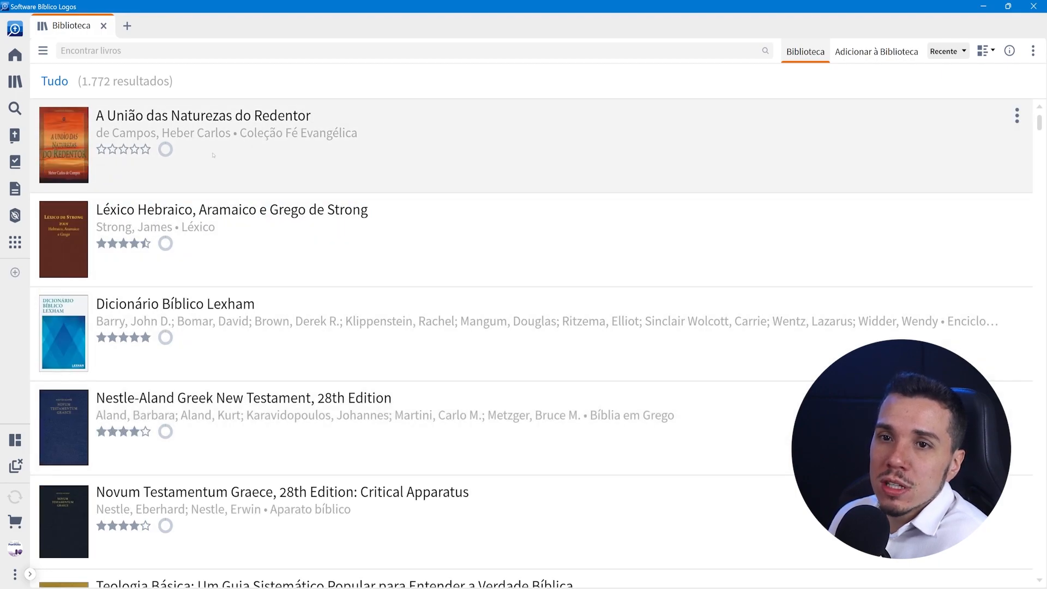
pyautogui.moveTo(136, 153)
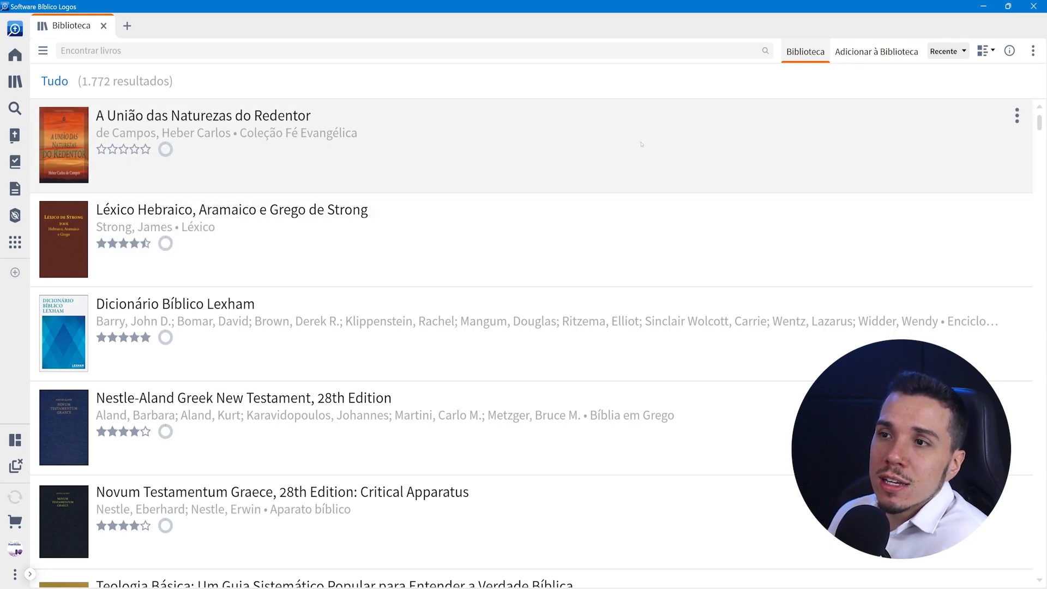
pyautogui.moveTo(641, 144)
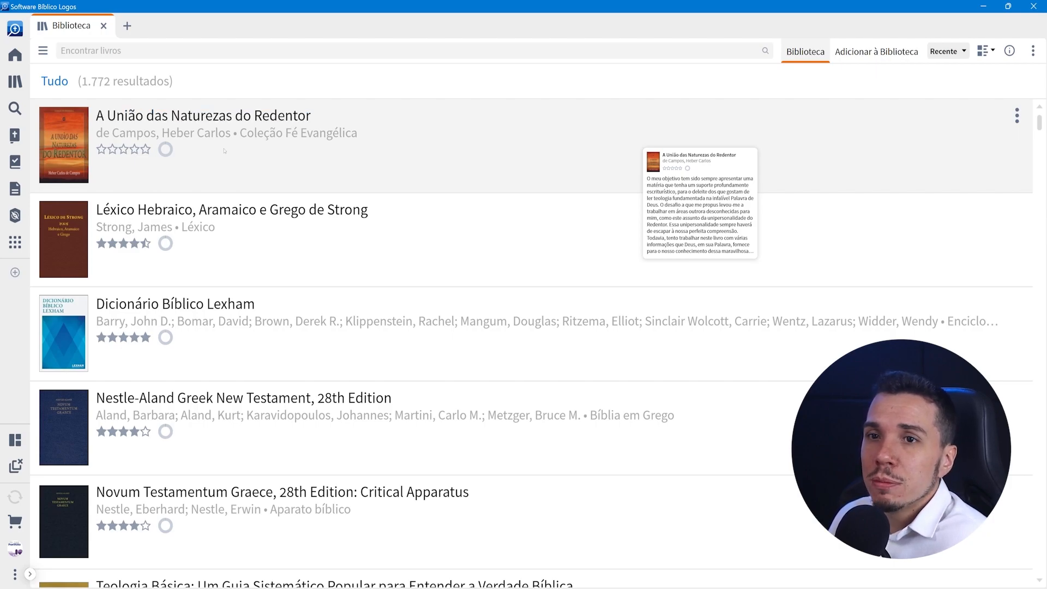
# Step: Show the category sidebar, examine the rating categories under Classificação, and hide the sidebar again
pyautogui.click(42, 51)
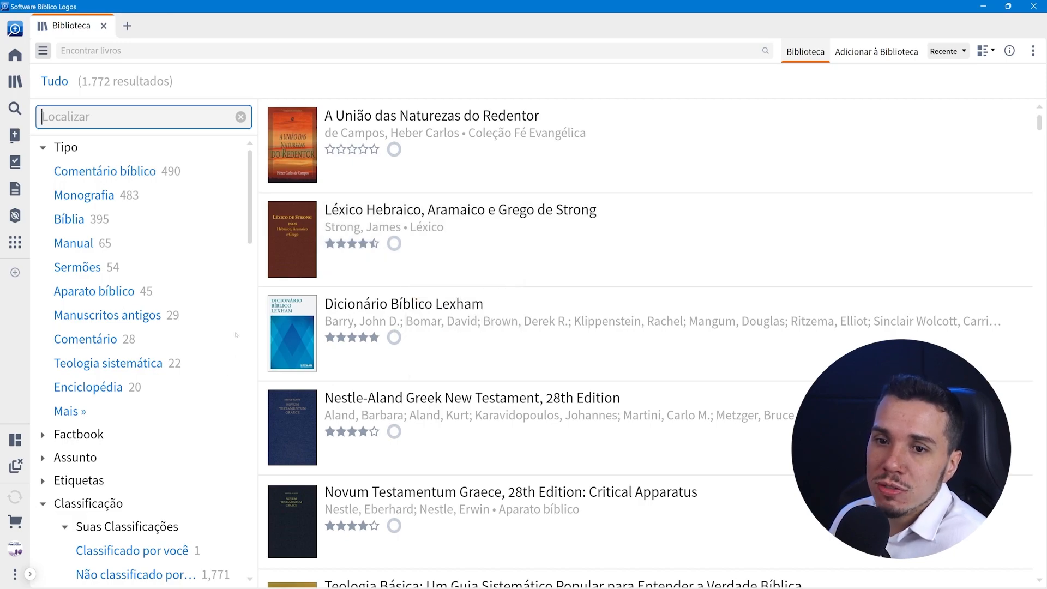
pyautogui.scroll(-3, 61, 494)
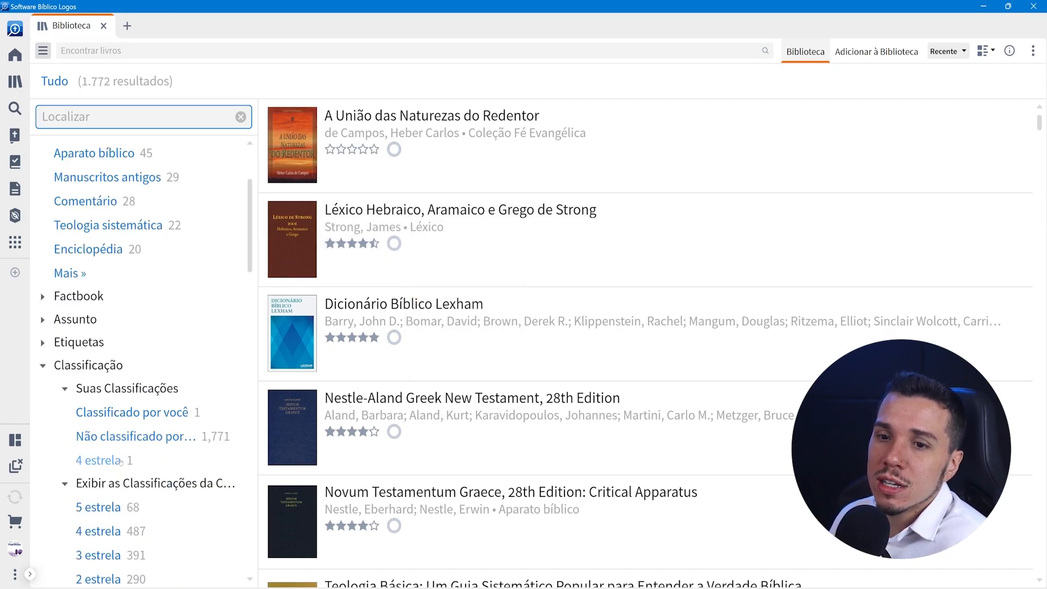
pyautogui.moveTo(502, 208)
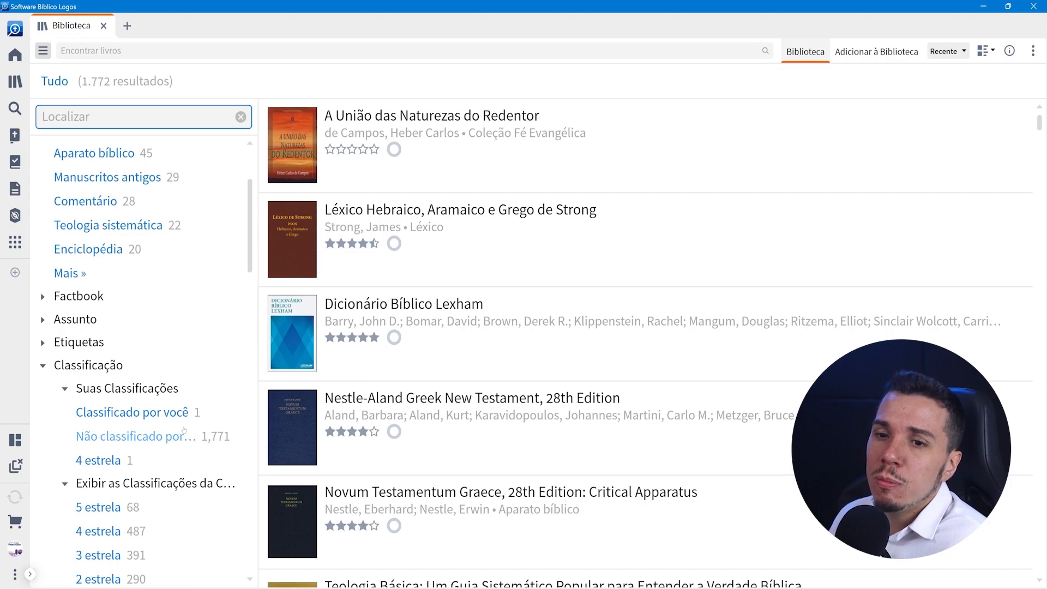
pyautogui.click(44, 51)
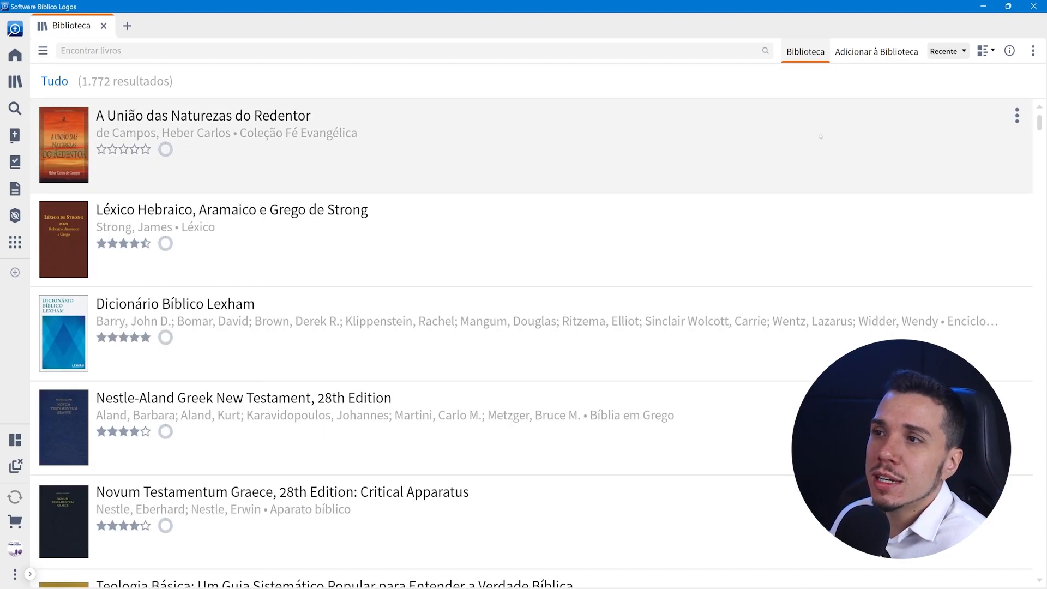
# Step: Switch to the Adicionar à Biblioteca catalogue and search it for "franklin ferreira"
pyautogui.moveTo(881, 112)
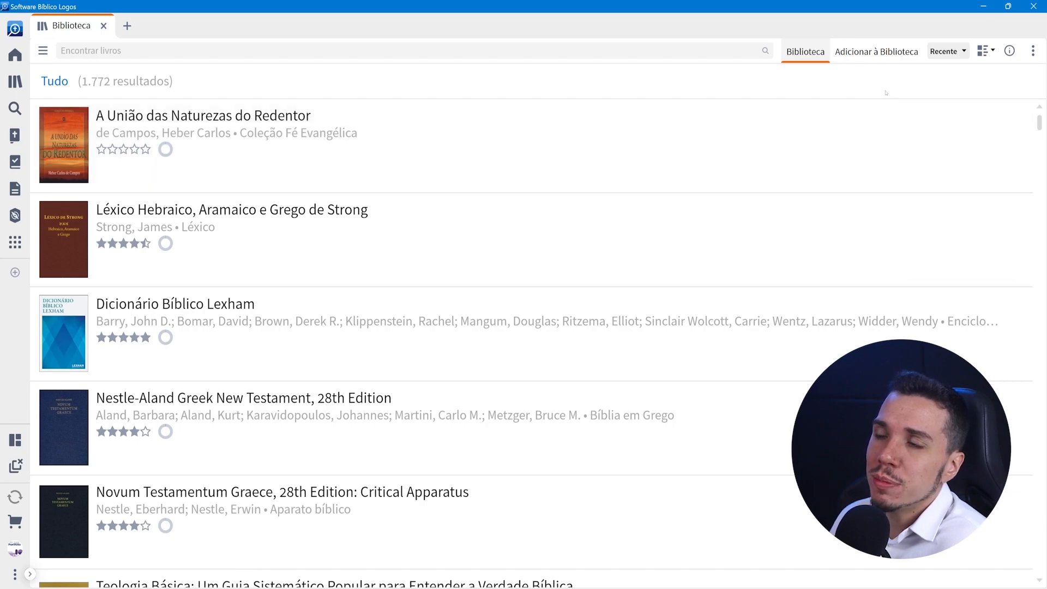
pyautogui.click(877, 53)
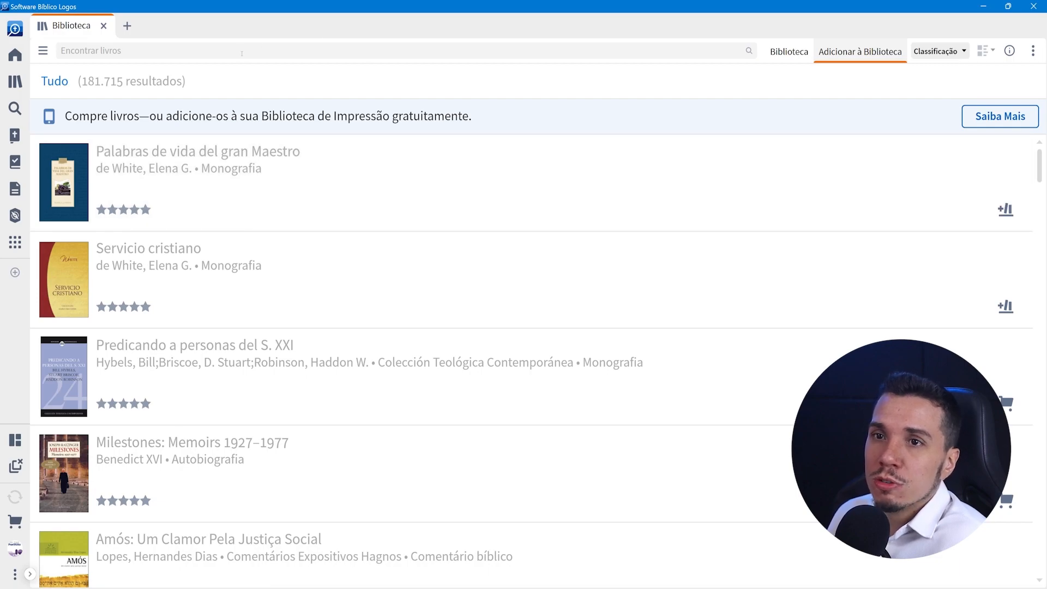
pyautogui.click(324, 52)
pyautogui.write('franklin ferreira')
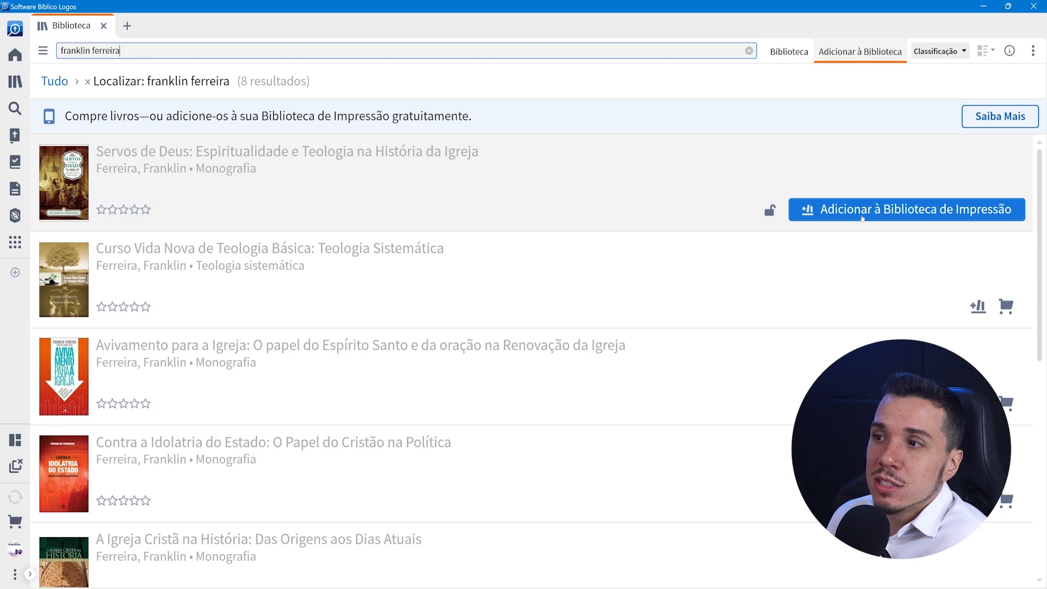
# Step: Add Servos de Deus: Espiritualidade e Teologia na História da Igreja to the Biblioteca de Impressão and remove it again
pyautogui.click(862, 217)
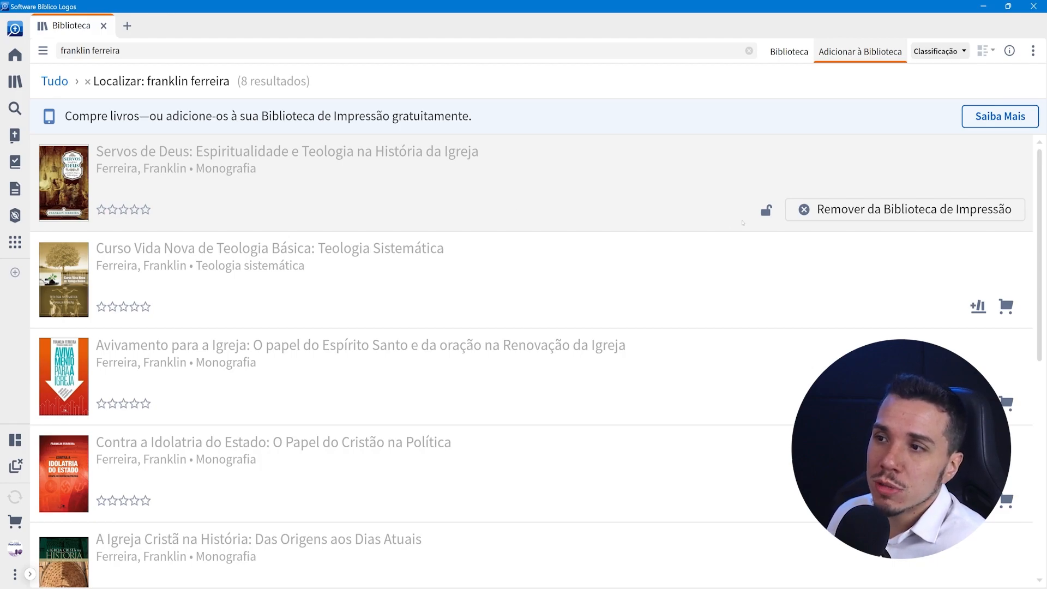
pyautogui.click(804, 210)
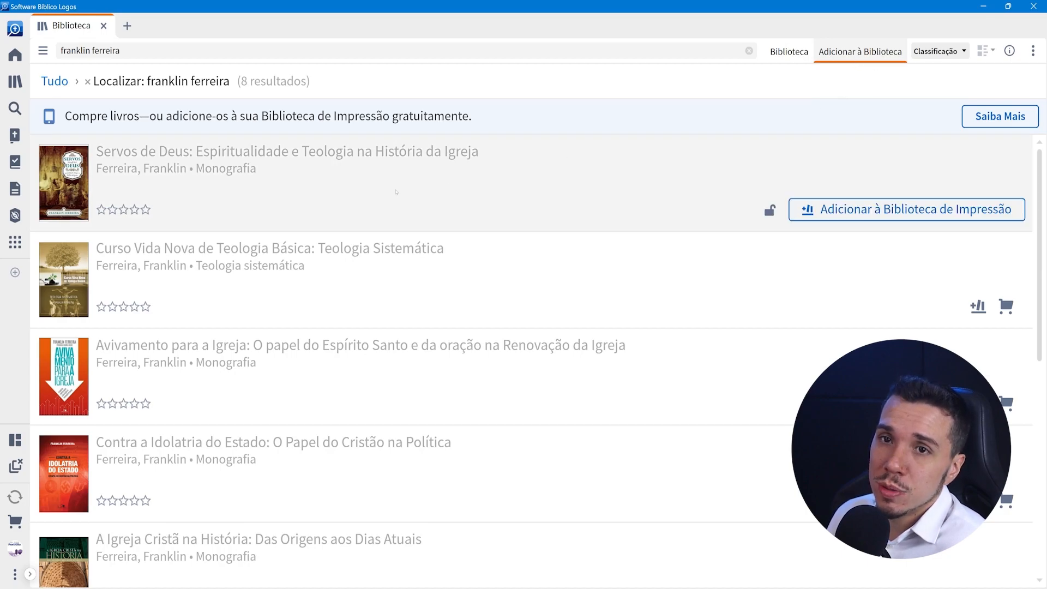
# Step: Clear the catalogue search and filter the whole catalogue by Idioma: português from the category sidebar
pyautogui.click(87, 81)
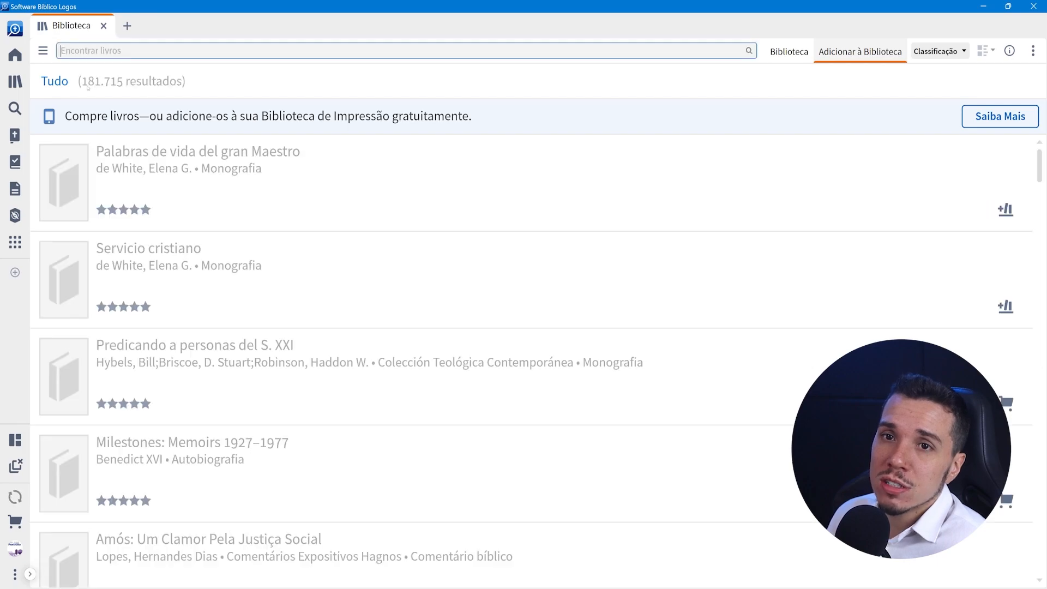
pyautogui.click(44, 54)
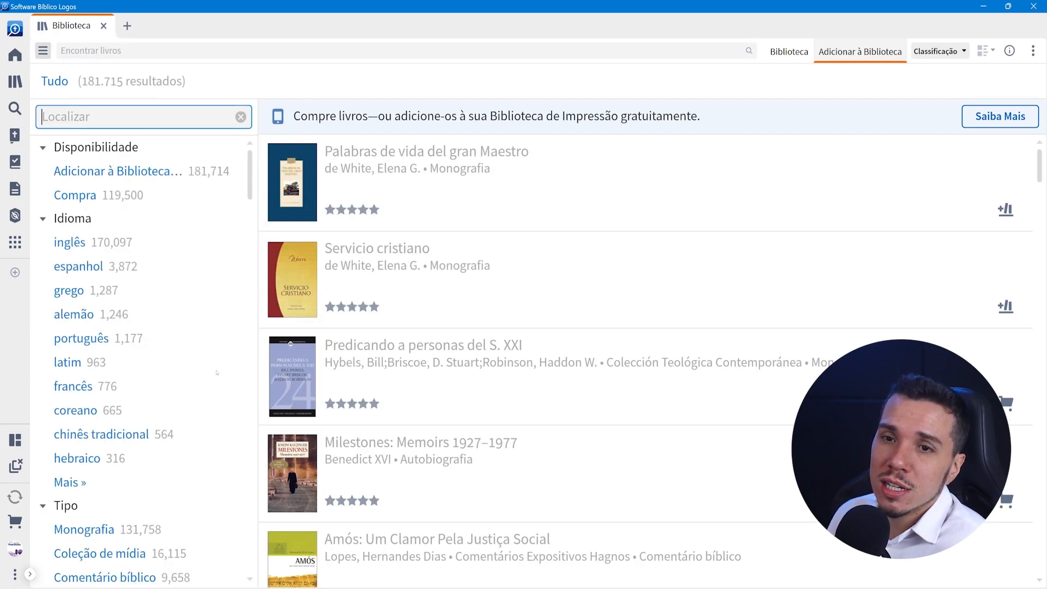
pyautogui.click(82, 339)
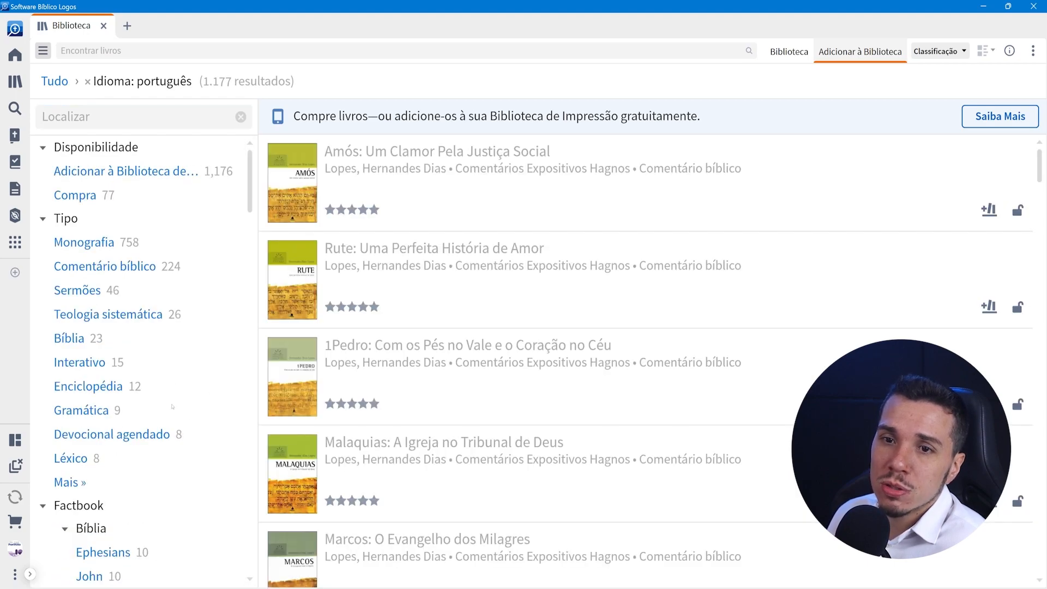
# Step: Look through the sidebar categories, narrow the Portuguese titles to Tipo: Teologia sistemática, and browse the matching books
pyautogui.scroll(-8, 164, 398)
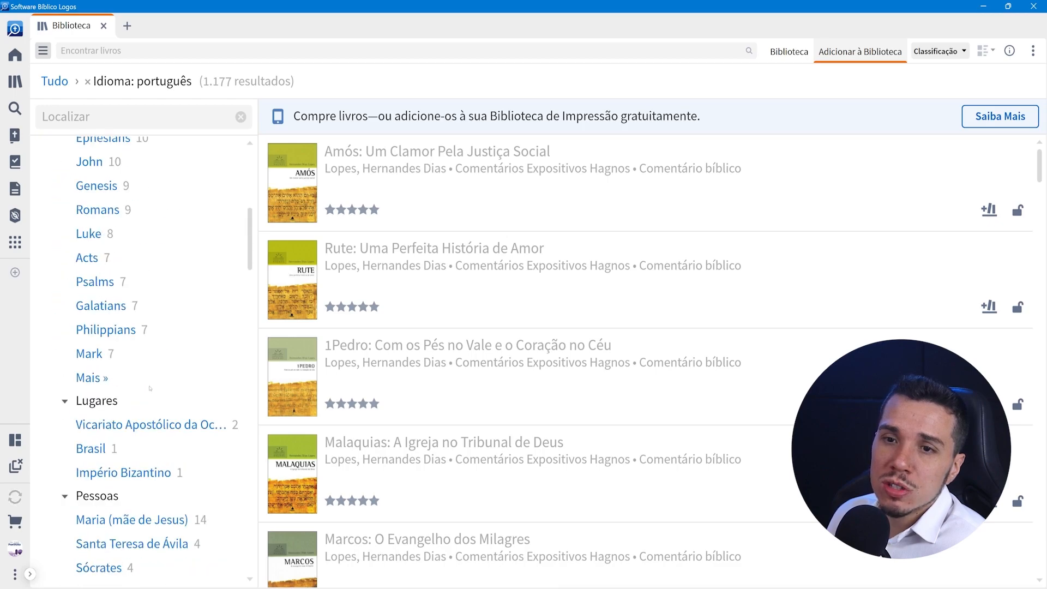
pyautogui.scroll(-10, 151, 389)
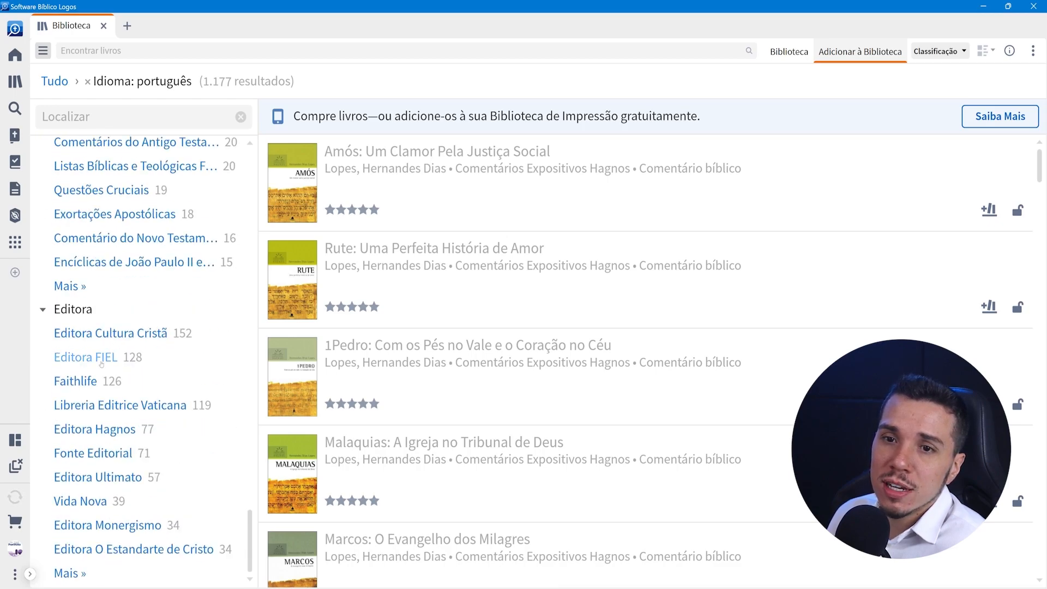
pyautogui.scroll(10, 125, 395)
pyautogui.scroll(15, 120, 398)
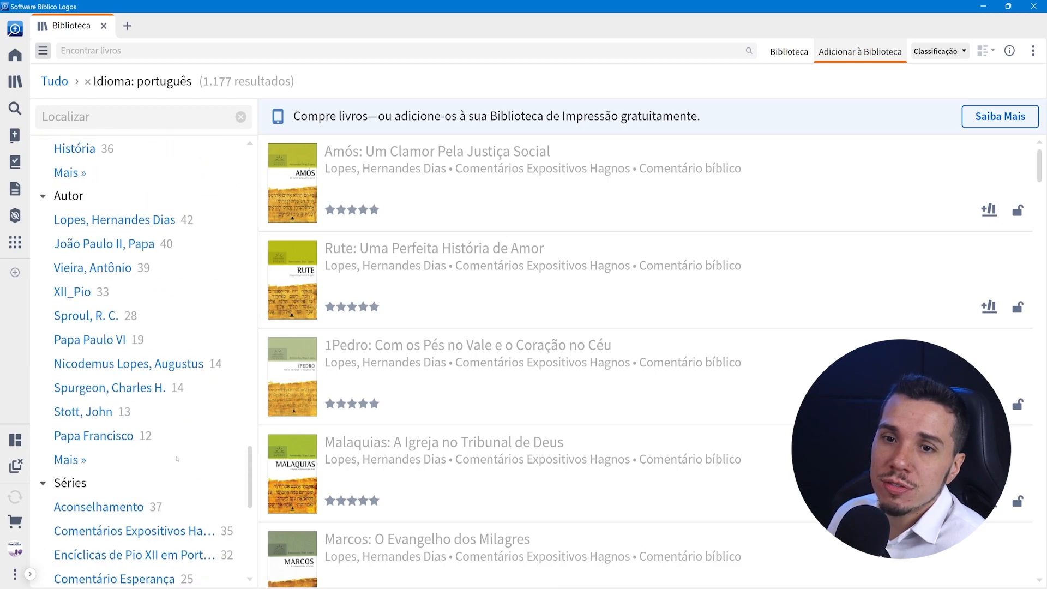
pyautogui.scroll(15, 139, 430)
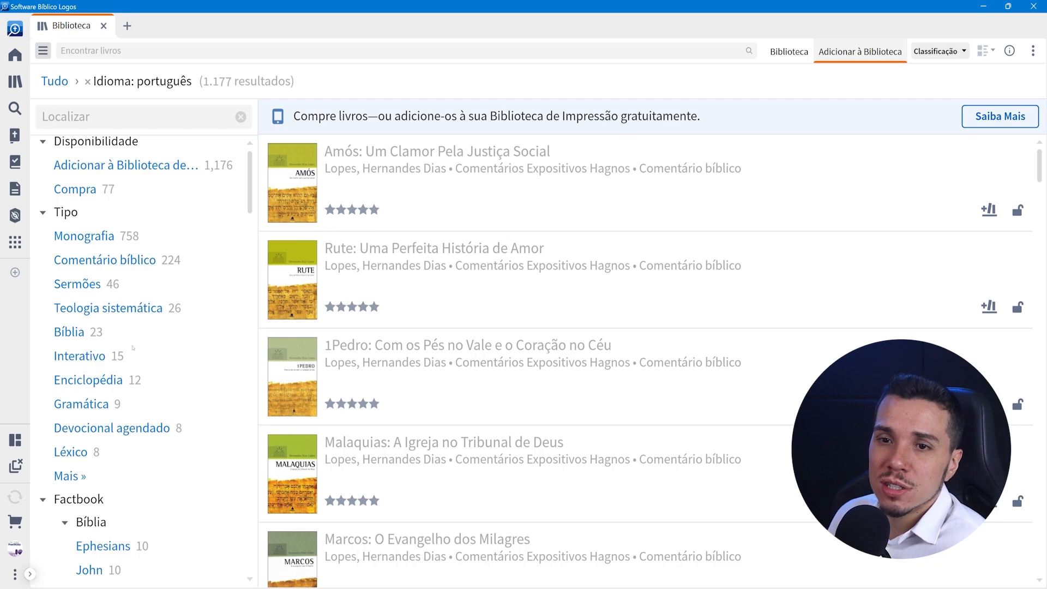
pyautogui.click(140, 310)
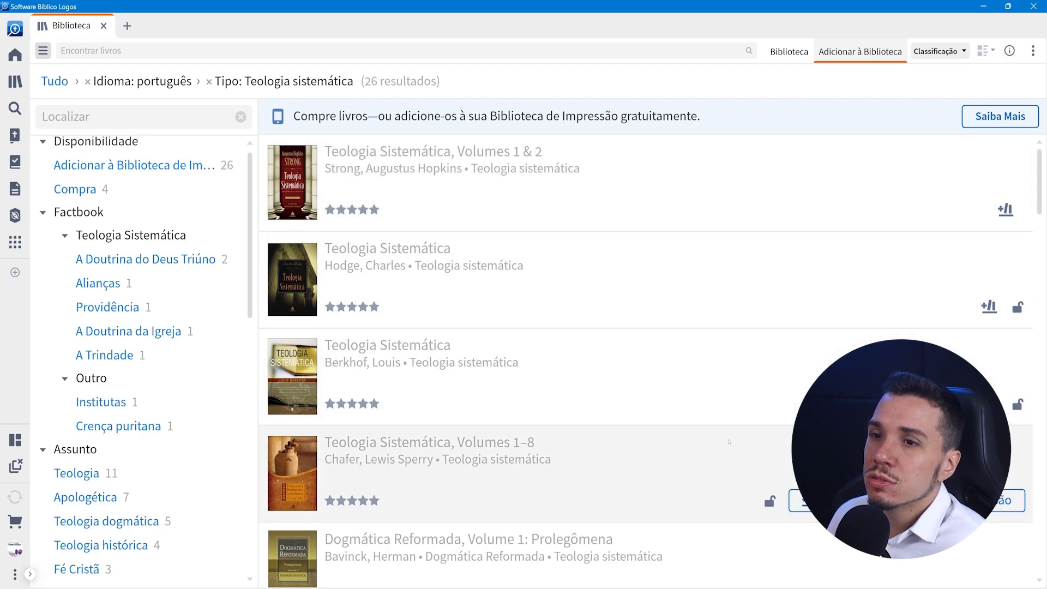
pyautogui.scroll(-20, 703, 487)
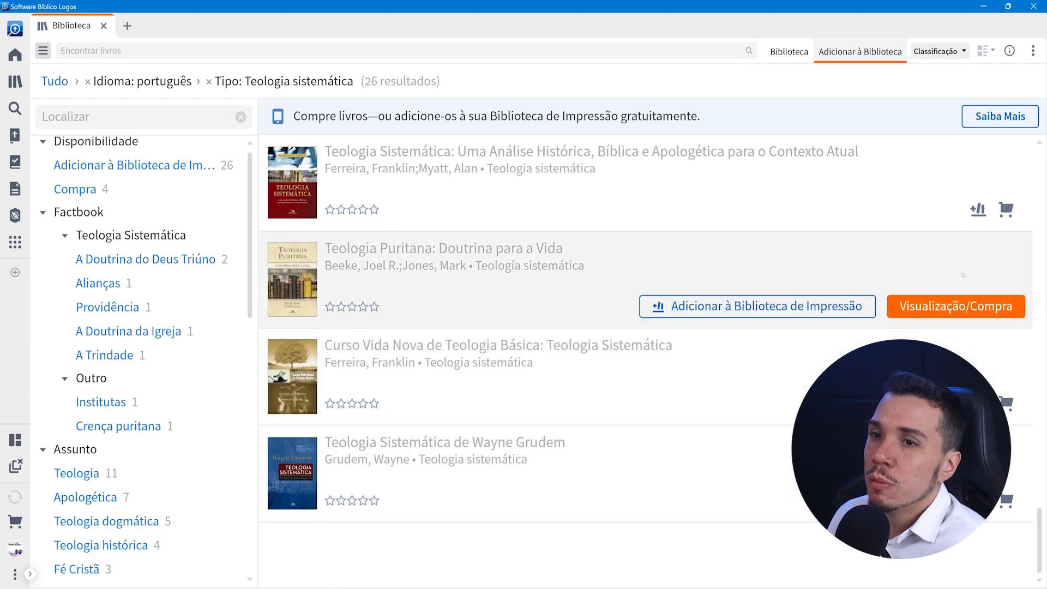
pyautogui.scroll(3, 878, 315)
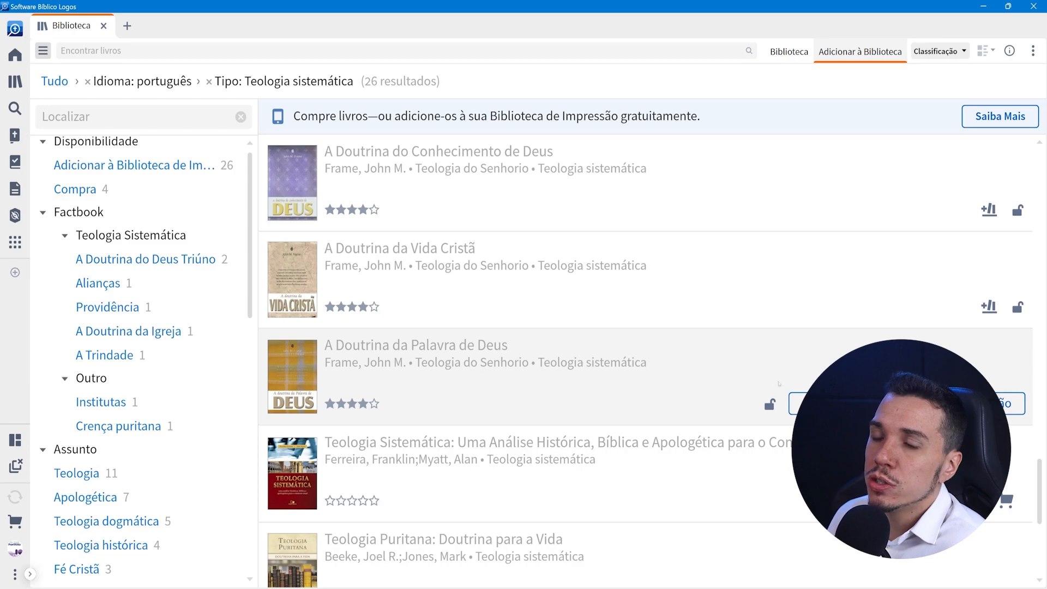
pyautogui.scroll(3, 775, 306)
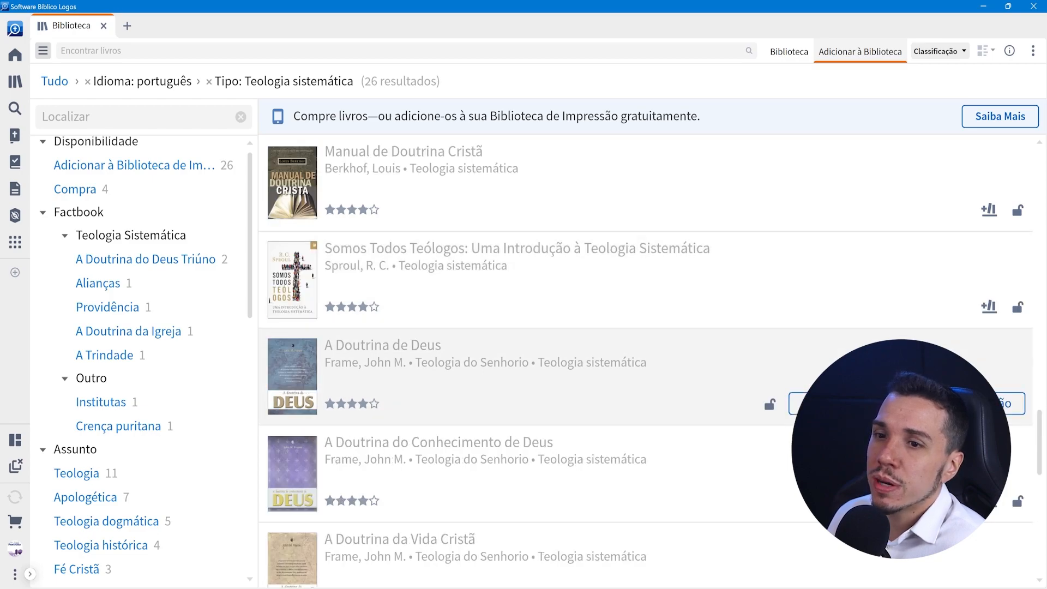